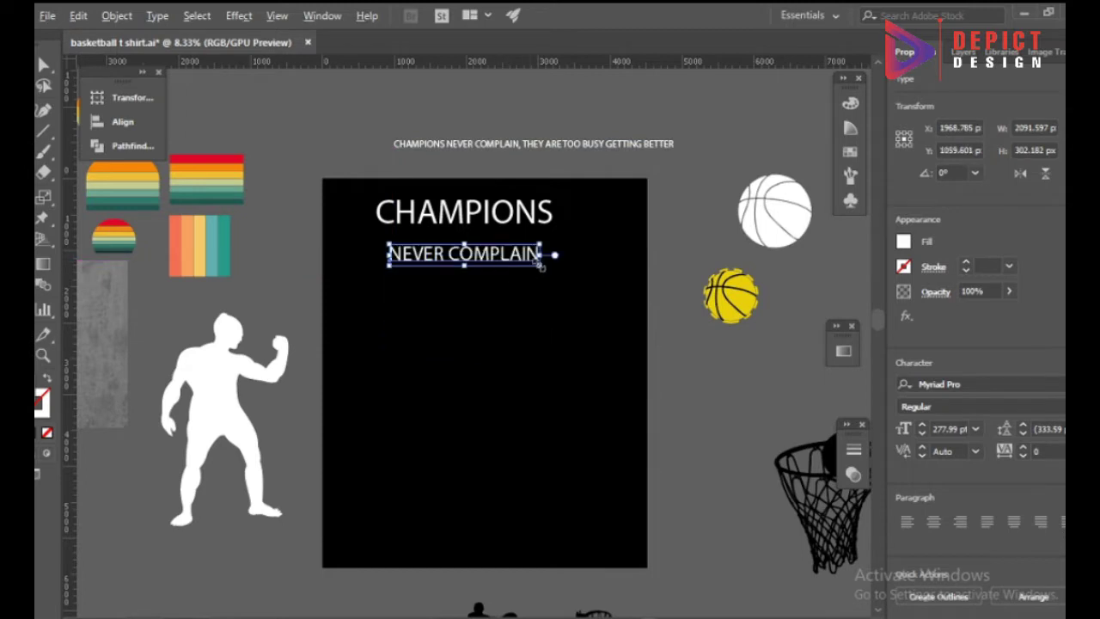
# - Move NEVER COMPLAIN up beneath CHAMPIONS and add THEY ARE TOO from the slogan as a separate line in the artboard's lower part
pyautogui.moveTo(523, 261); pyautogui.dragTo(522, 247)
pyautogui.click(545, 304)
pyautogui.doubleClick(523, 144)
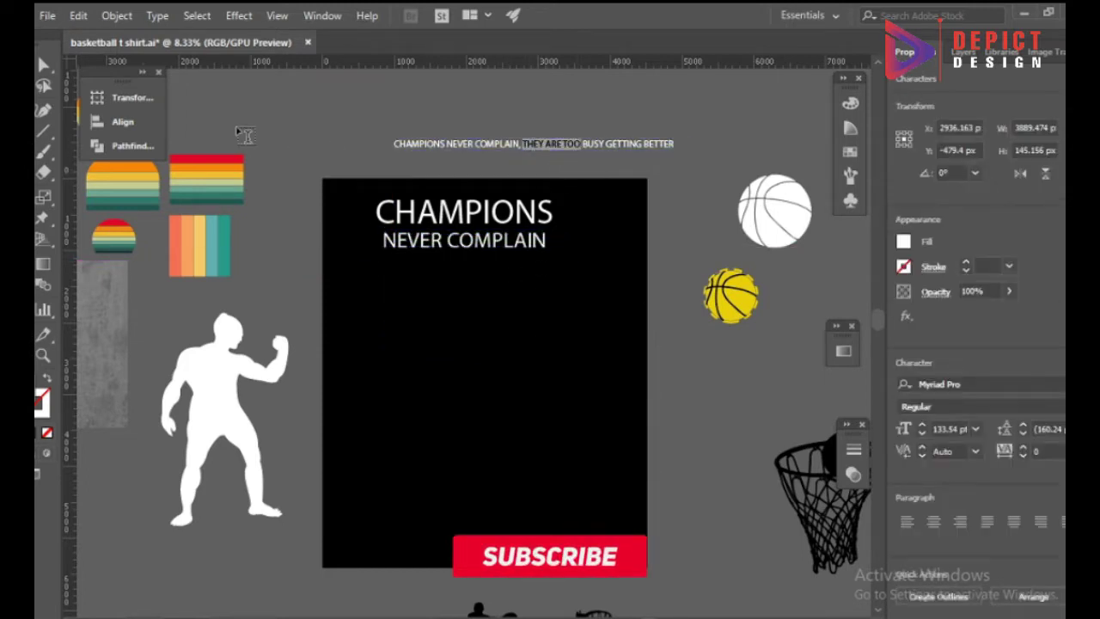
pyautogui.hotkey('ctrl', 'v')
pyautogui.moveTo(494, 341); pyautogui.dragTo(520, 473)
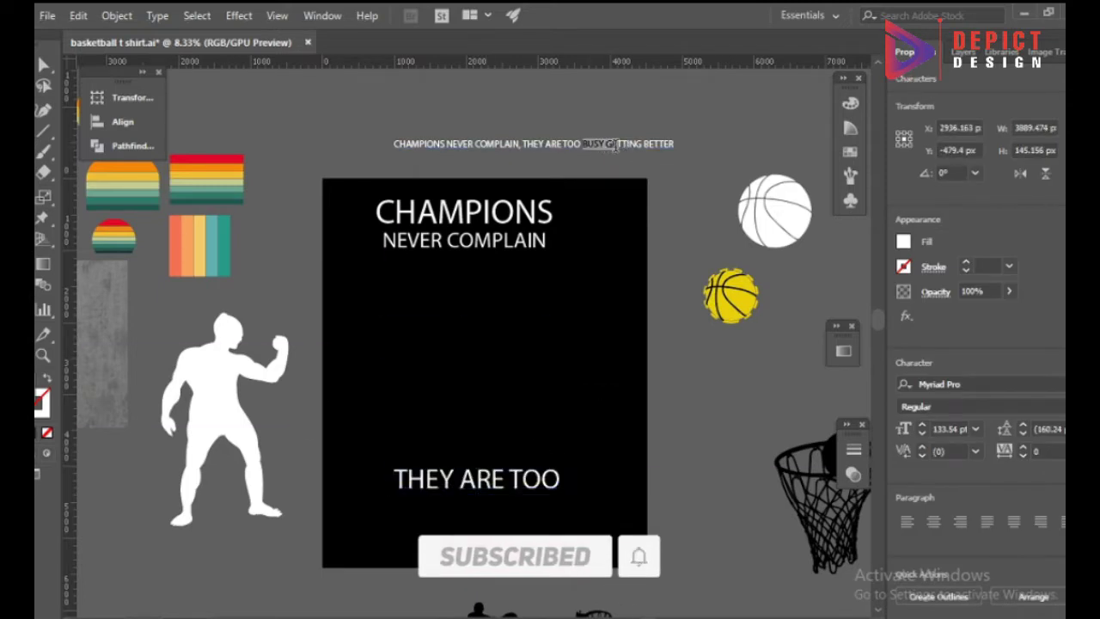
# - Copy BUSY GETTING from the slogan, move THEY ARE TOO up slightly, and place the copied words as a new line below it
pyautogui.moveTo(613, 146); pyautogui.dragTo(644, 145)
pyautogui.hotkey('ctrl', 'c')
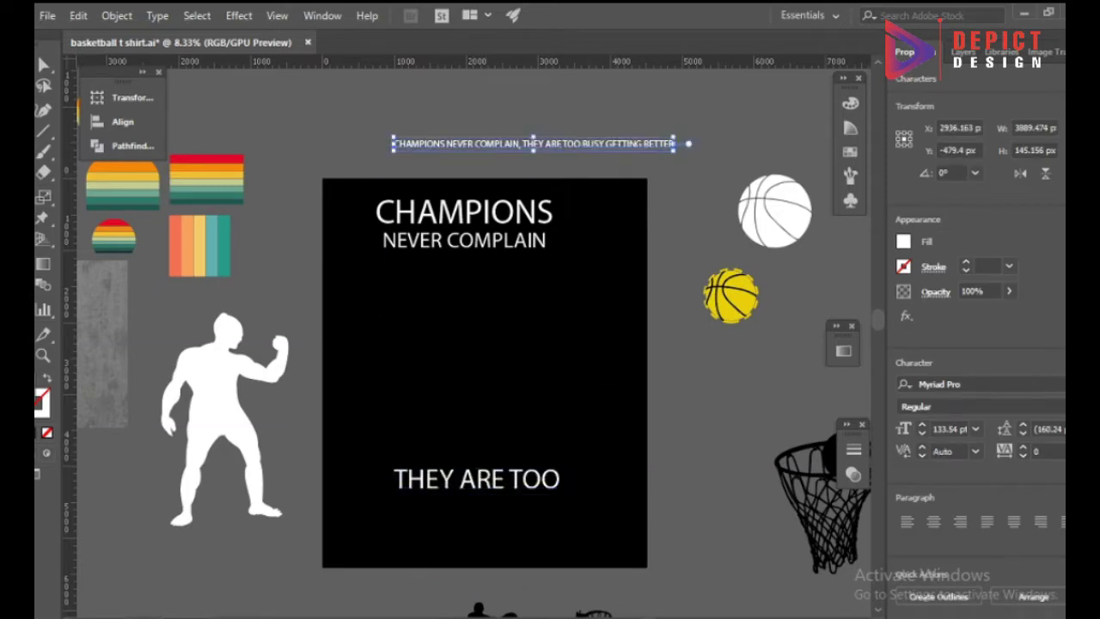
pyautogui.moveTo(481, 479); pyautogui.dragTo(484, 443)
pyautogui.click(504, 516)
pyautogui.hotkey('ctrl', 'v')
pyautogui.moveTo(504, 332); pyautogui.dragTo(540, 347)
pyautogui.moveTo(499, 347); pyautogui.dragTo(510, 483)
pyautogui.click(614, 238)
# - Add BETTER from the slogan as a separate, larger text line beneath BUSY GETTING
pyautogui.doubleClick(648, 144)
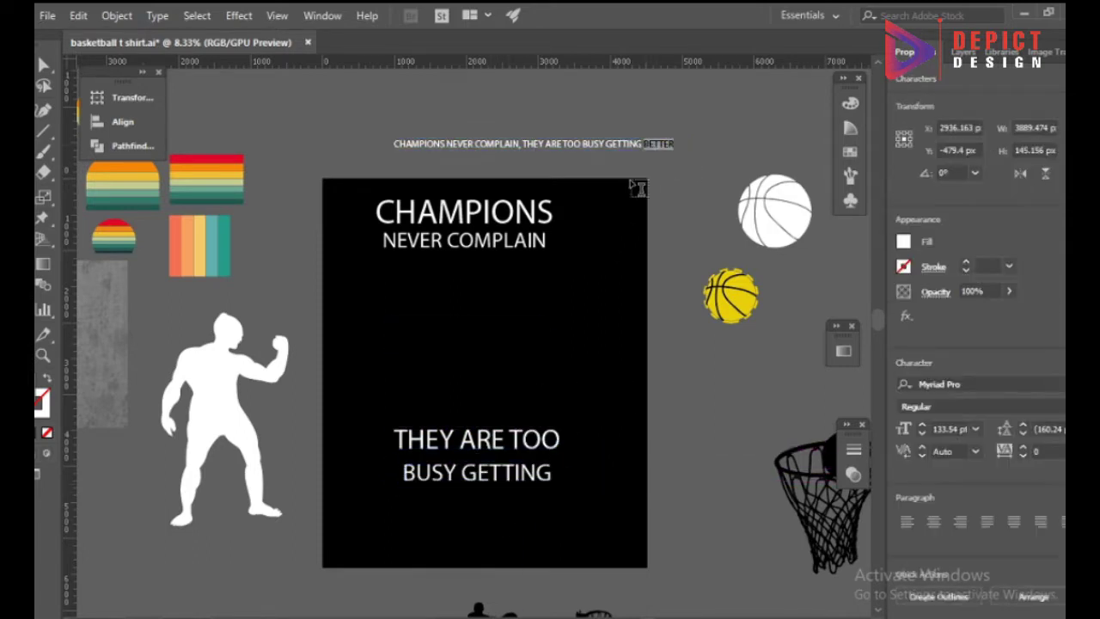
pyautogui.click(317, 274)
pyautogui.scroll(-2, 317, 274)
pyautogui.moveTo(464, 443); pyautogui.dragTo(493, 342)
pyautogui.click(482, 420)
pyautogui.moveTo(492, 381); pyautogui.dragTo(516, 394)
pyautogui.write('BETTER')
pyautogui.moveTo(474, 337); pyautogui.dragTo(475, 402)
# - Select all five text lines and center them horizontally on the artboard
pyautogui.click(577, 129)
pyautogui.moveTo(579, 123); pyautogui.dragTo(488, 432)
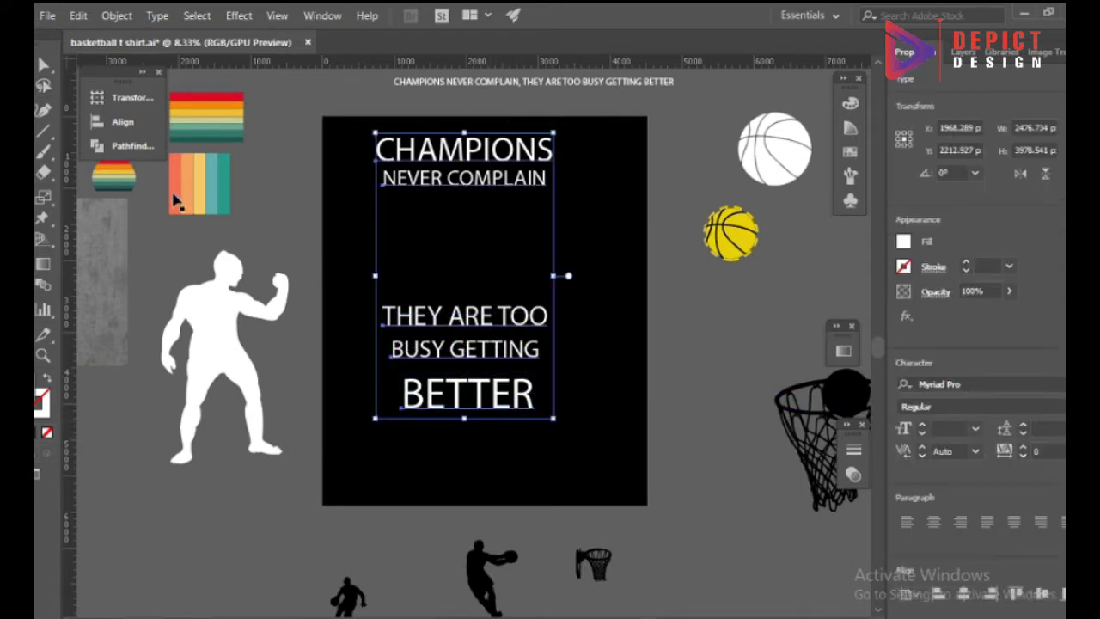
pyautogui.click(123, 122)
pyautogui.click(214, 133)
pyautogui.click(472, 293)
# - Move BETTER and BUSY GETTING up to tighten the spacing beneath THEY ARE TOO
pyautogui.scroll(1, 472, 301)
pyautogui.click(485, 211)
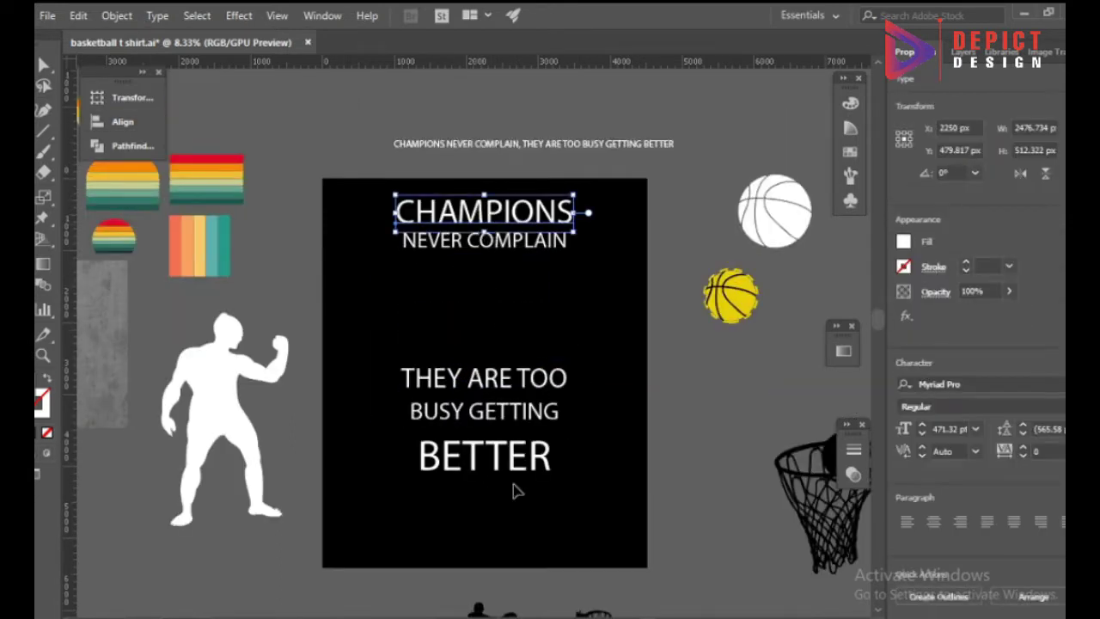
pyautogui.moveTo(508, 466); pyautogui.dragTo(509, 453)
pyautogui.click(491, 518)
pyautogui.moveTo(509, 412); pyautogui.dragTo(509, 405)
pyautogui.click(486, 501)
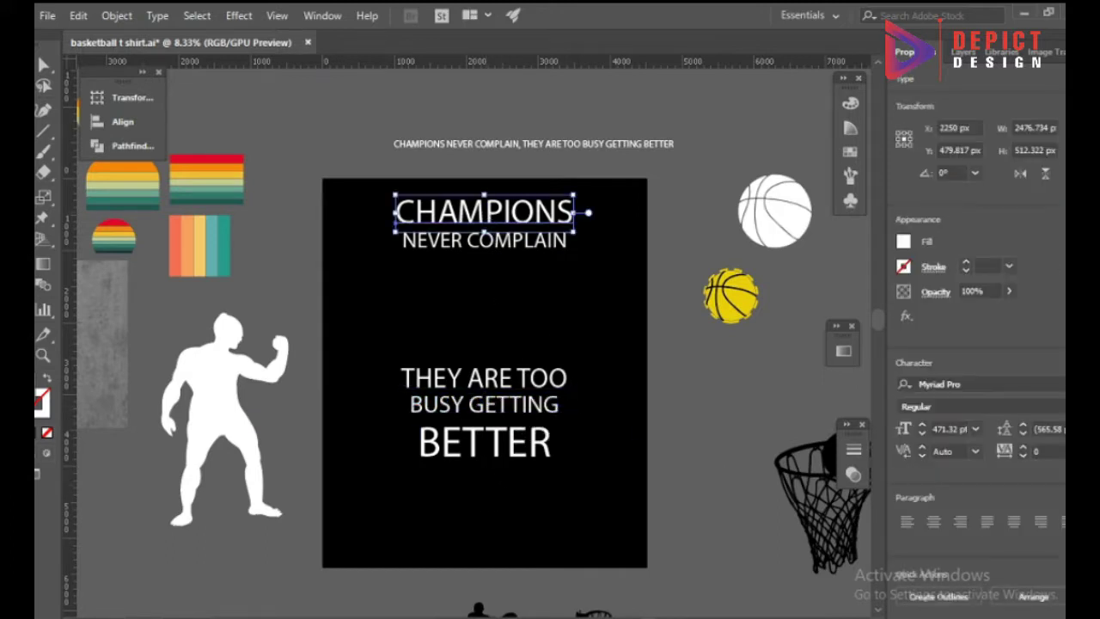
# - Set the CHAMPIONS line in the Manhandle Slab font with a tracking of 50
pyautogui.click(1074, 384)
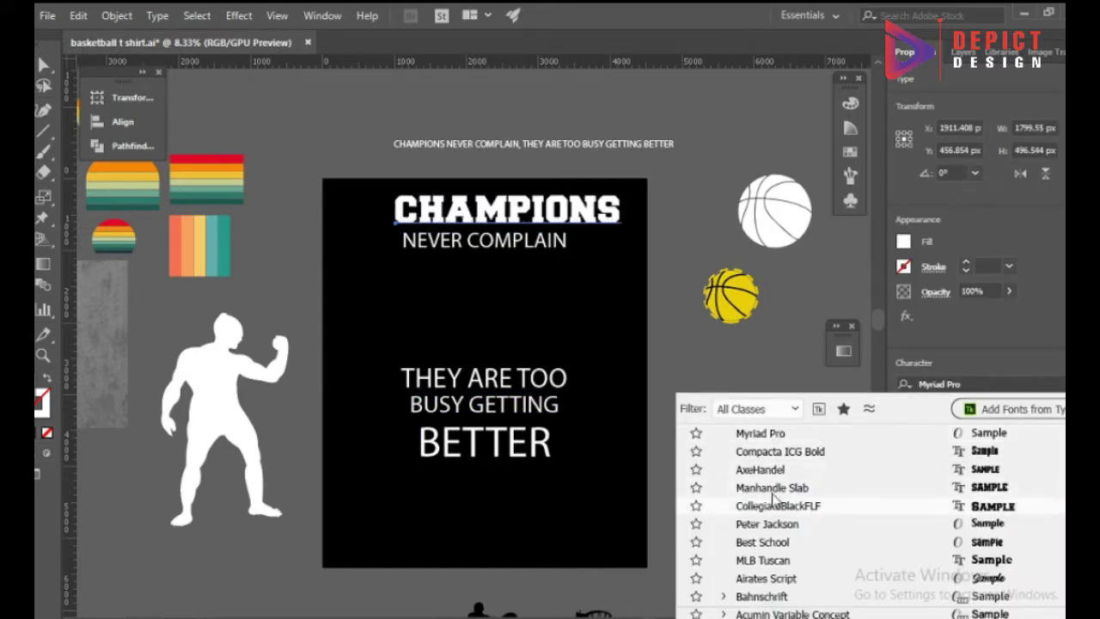
pyautogui.click(772, 488)
pyautogui.click(1059, 451)
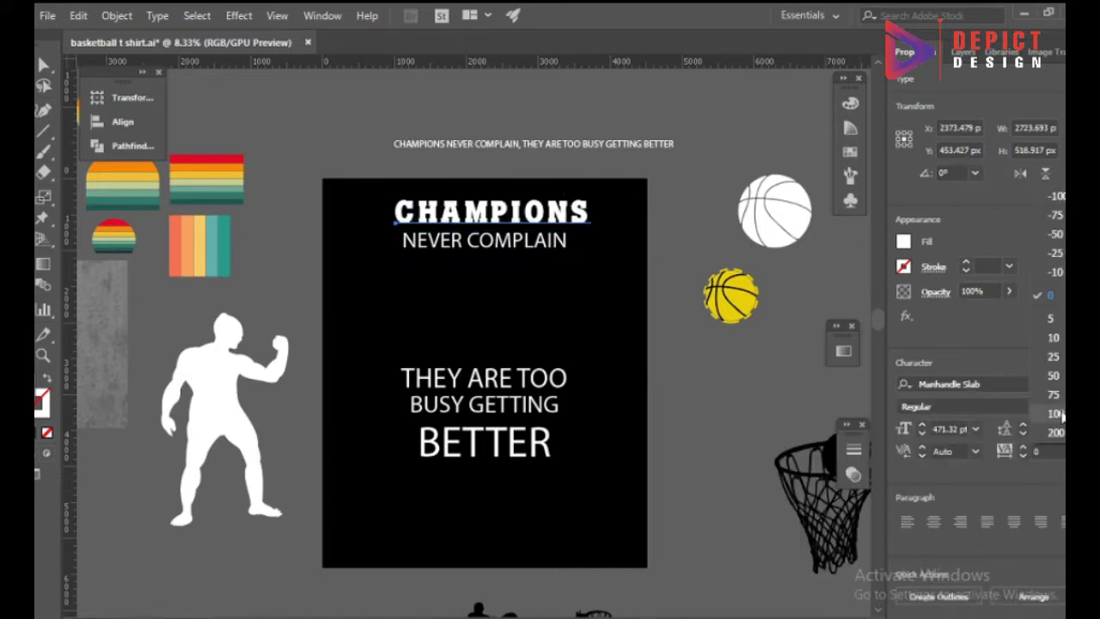
pyautogui.click(1054, 376)
pyautogui.click(563, 318)
# - Set the NEVER COMPLAIN line in the Compacta ICG Bold font with a tracking of 25
pyautogui.click(535, 242)
pyautogui.click(1071, 385)
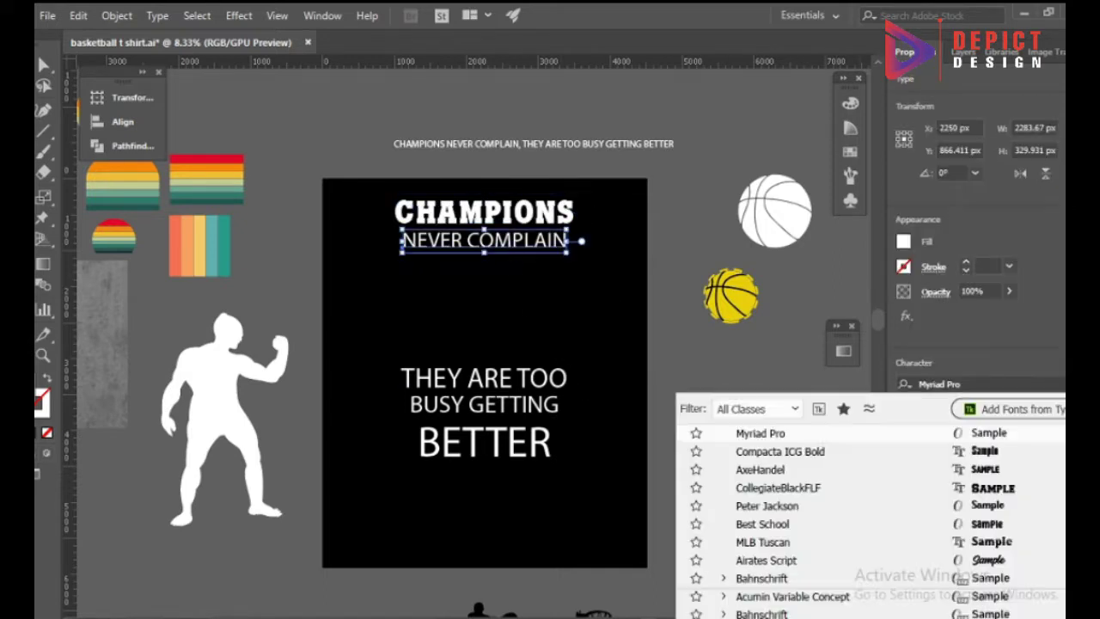
pyautogui.scroll(1, 754, 451)
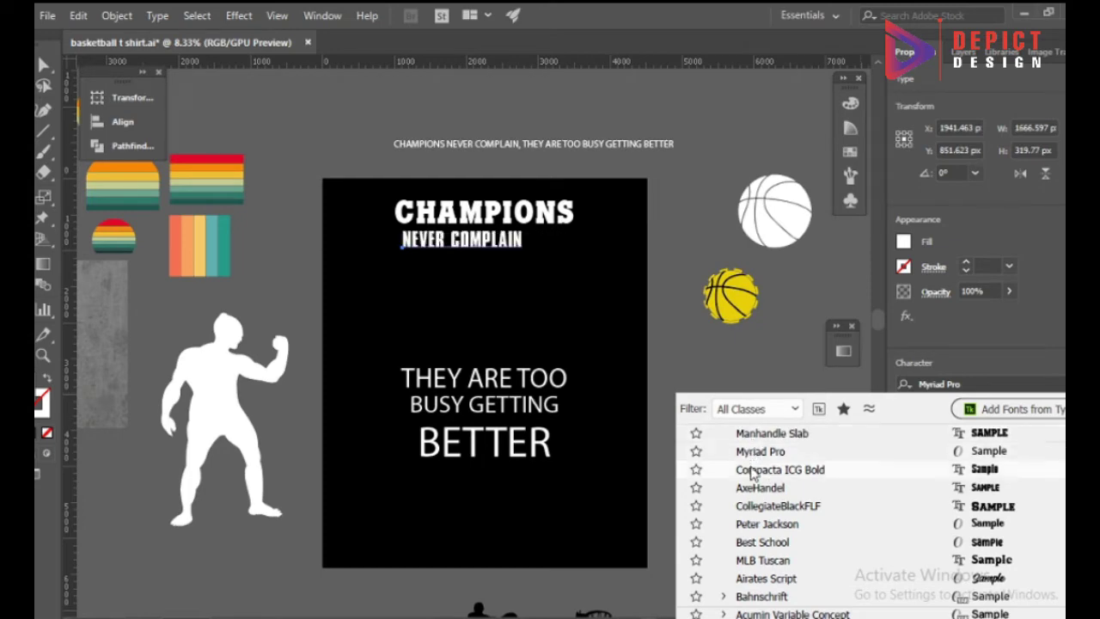
pyautogui.click(755, 470)
pyautogui.click(1057, 451)
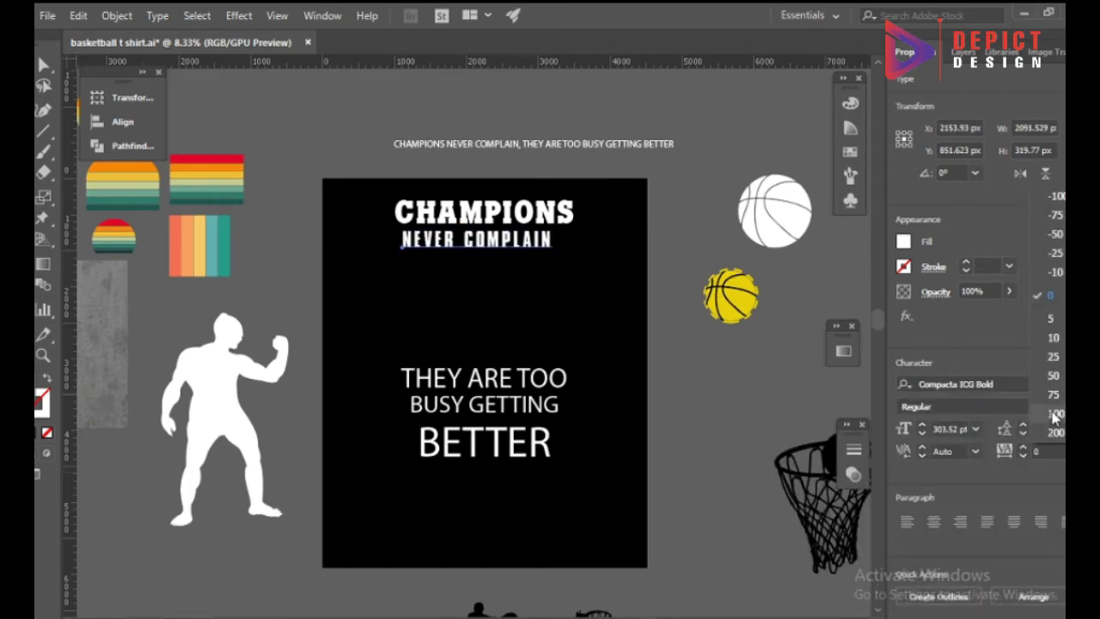
pyautogui.click(1054, 357)
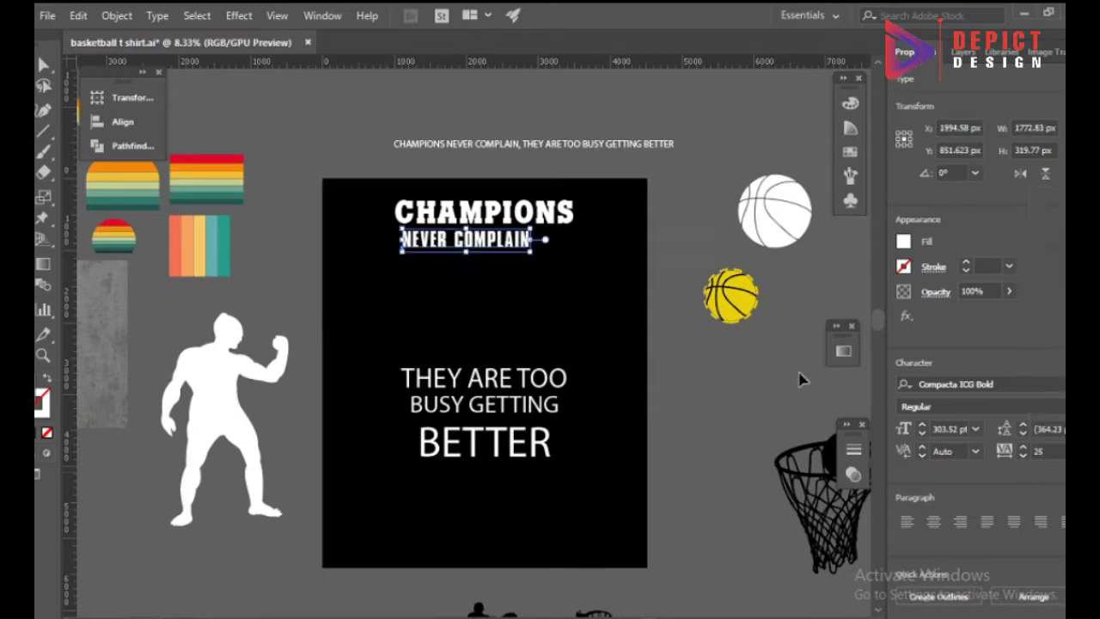
pyautogui.click(798, 377)
# - Enlarge NEVER COMPLAIN until it ends level with CHAMPIONS and flatten its height, keeping it just below that line
pyautogui.click(514, 246)
pyautogui.moveTo(530, 252); pyautogui.dragTo(576, 270)
pyautogui.click(550, 286)
pyautogui.scroll(2, 471, 242)
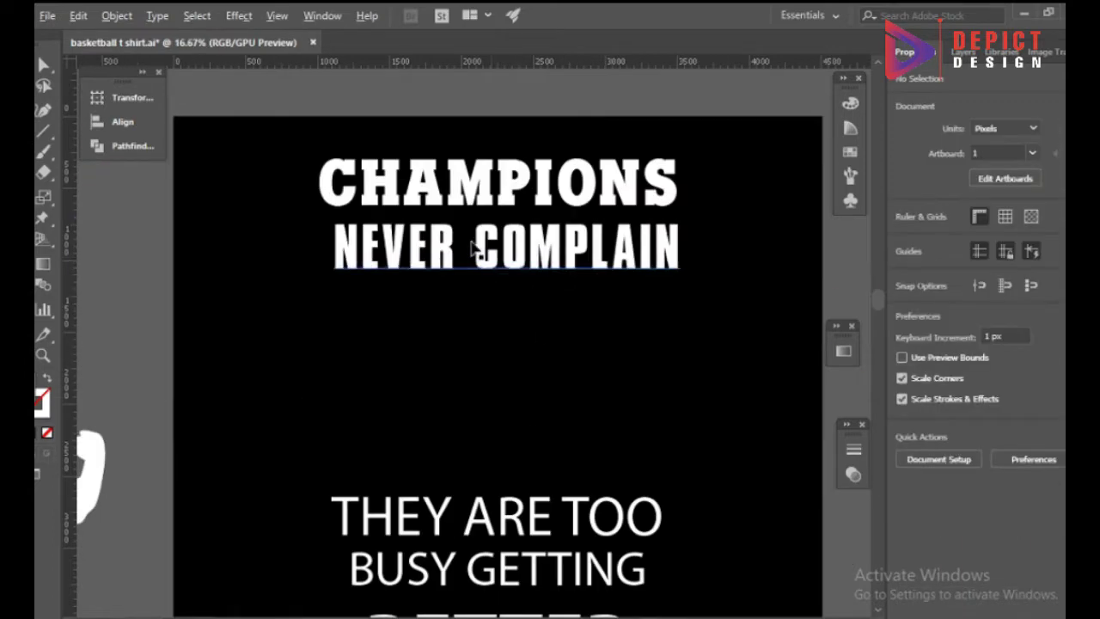
pyautogui.click(475, 244)
pyautogui.moveTo(505, 277); pyautogui.dragTo(507, 259)
pyautogui.click(511, 297)
pyautogui.click(509, 245)
pyautogui.click(504, 335)
pyautogui.scroll(-1, 504, 335)
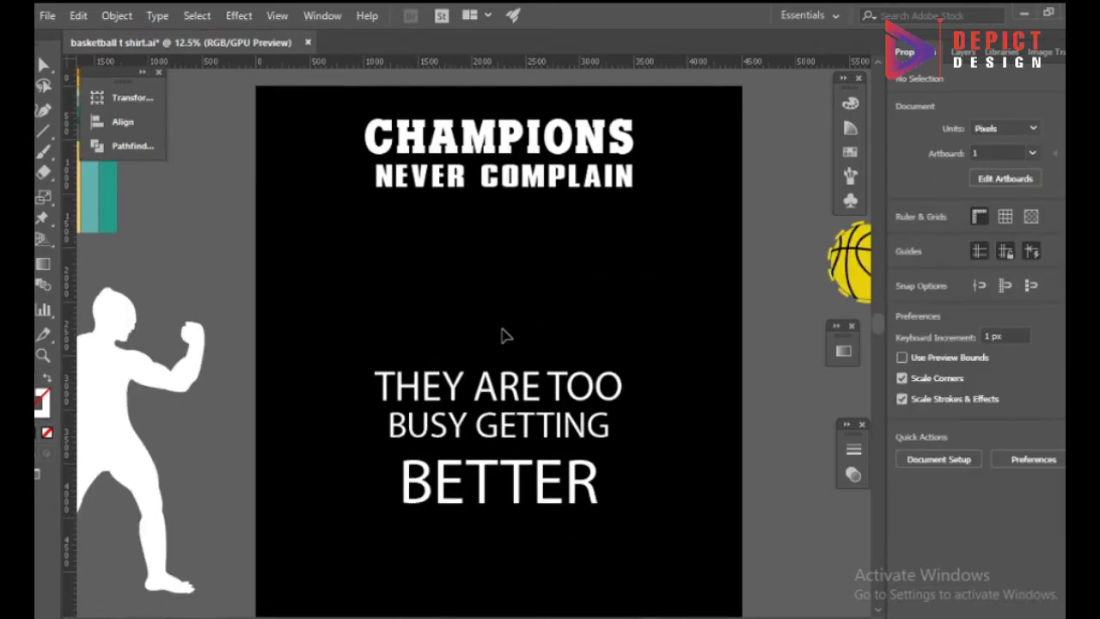
# - Apply the Compacta ICG Bold font with a tracking of 25 to THEY ARE TOO and BUSY GETTING
pyautogui.click(593, 394)
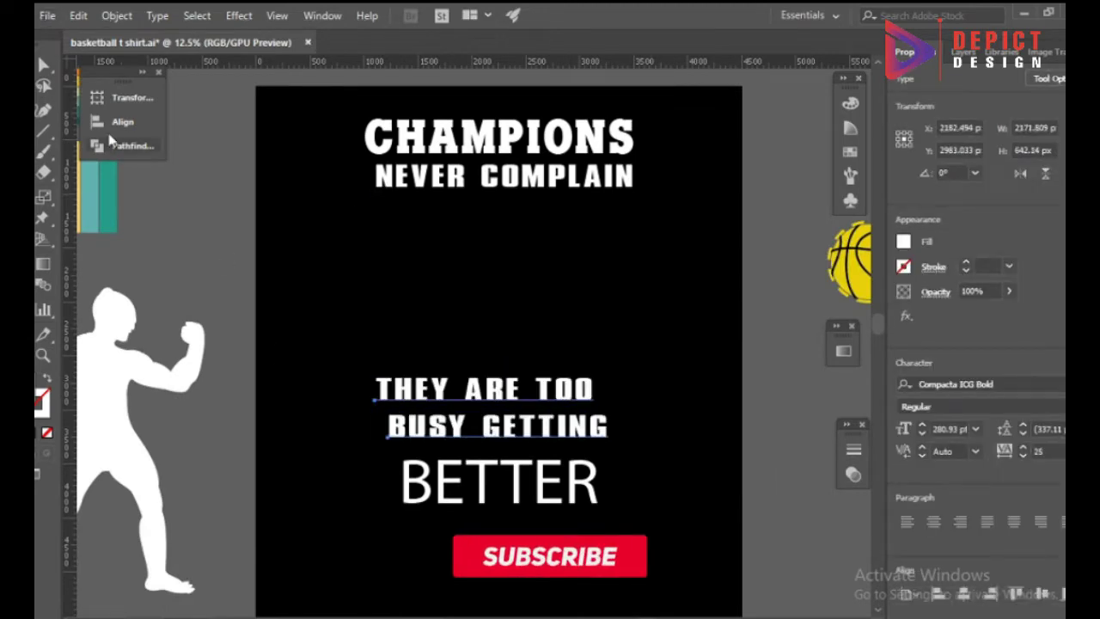
pyautogui.scroll(-1, 403, 302)
pyautogui.click(402, 303)
pyautogui.scroll(-1, 401, 301)
pyautogui.click(512, 353)
pyautogui.click(618, 401)
pyautogui.scroll(2, 616, 399)
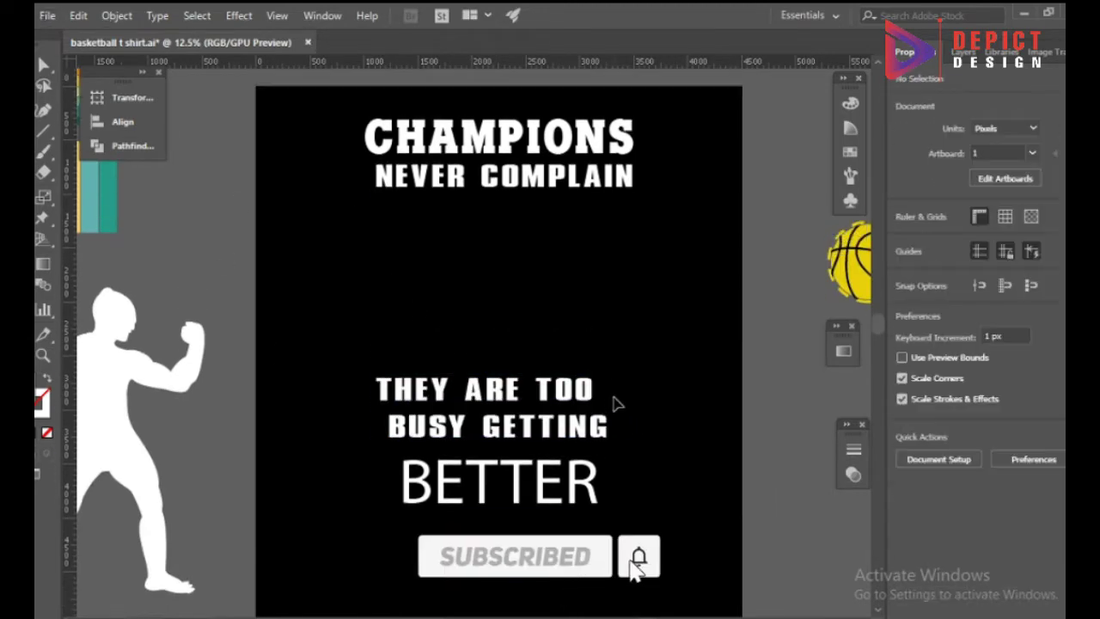
# - Widen THEY ARE TOO to end level with the lines above and make its letters taller
pyautogui.moveTo(589, 397); pyautogui.dragTo(636, 390)
pyautogui.moveTo(501, 371); pyautogui.dragTo(503, 357)
pyautogui.click(515, 338)
# - Give BETTER the same text style as CHAMPIONS: Manhandle Slab at 471.32 pt with a tracking of 50
pyautogui.scroll(-1, 534, 497)
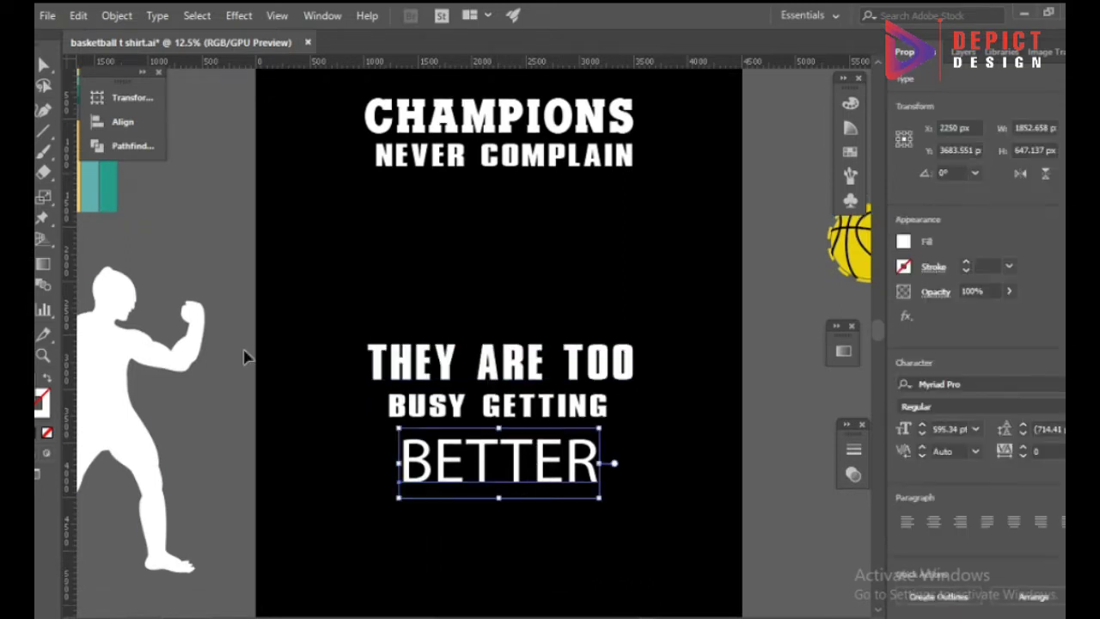
pyautogui.press('i')
pyautogui.click(393, 117)
pyautogui.press('v')
pyautogui.click(486, 444)
pyautogui.click(485, 444)
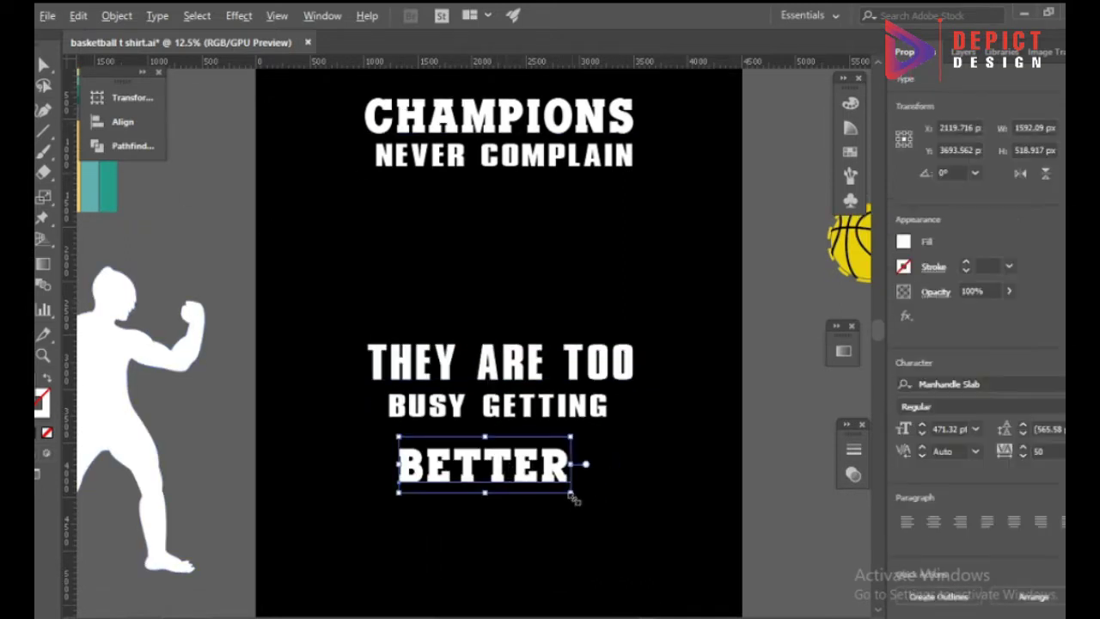
# - Enlarge BETTER to about the width of THEY ARE TOO and space BUSY GETTING evenly between the two lines
pyautogui.moveTo(570, 484); pyautogui.dragTo(624, 518)
pyautogui.moveTo(638, 465); pyautogui.dragTo(651, 449)
pyautogui.click(651, 450)
pyautogui.moveTo(523, 405); pyautogui.dragTo(523, 400)
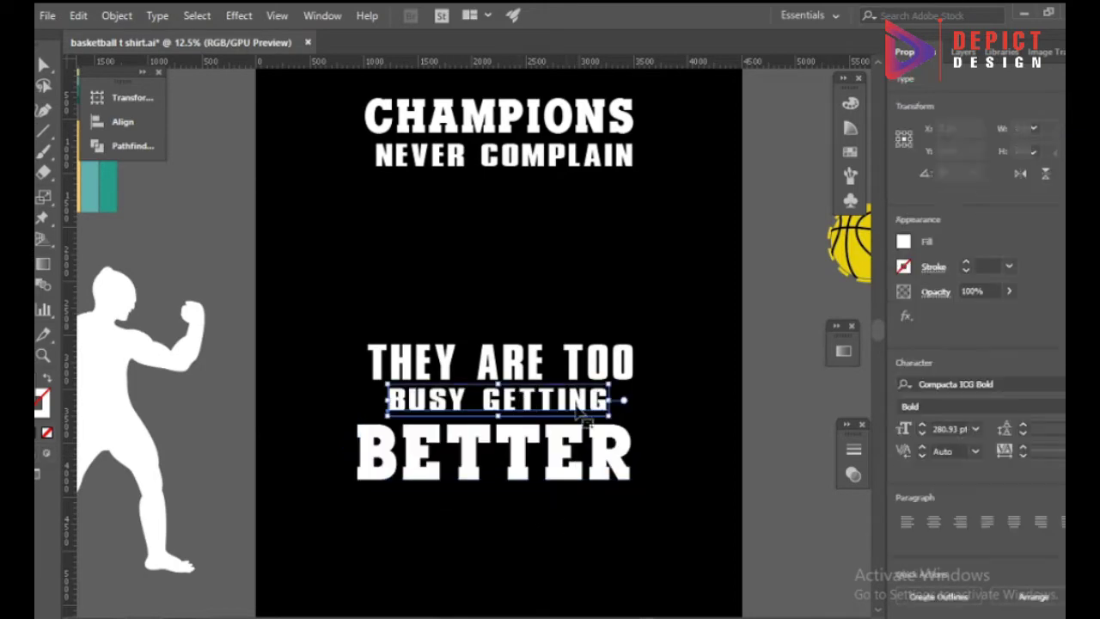
pyautogui.click(647, 413)
pyautogui.click(604, 411)
pyautogui.click(663, 401)
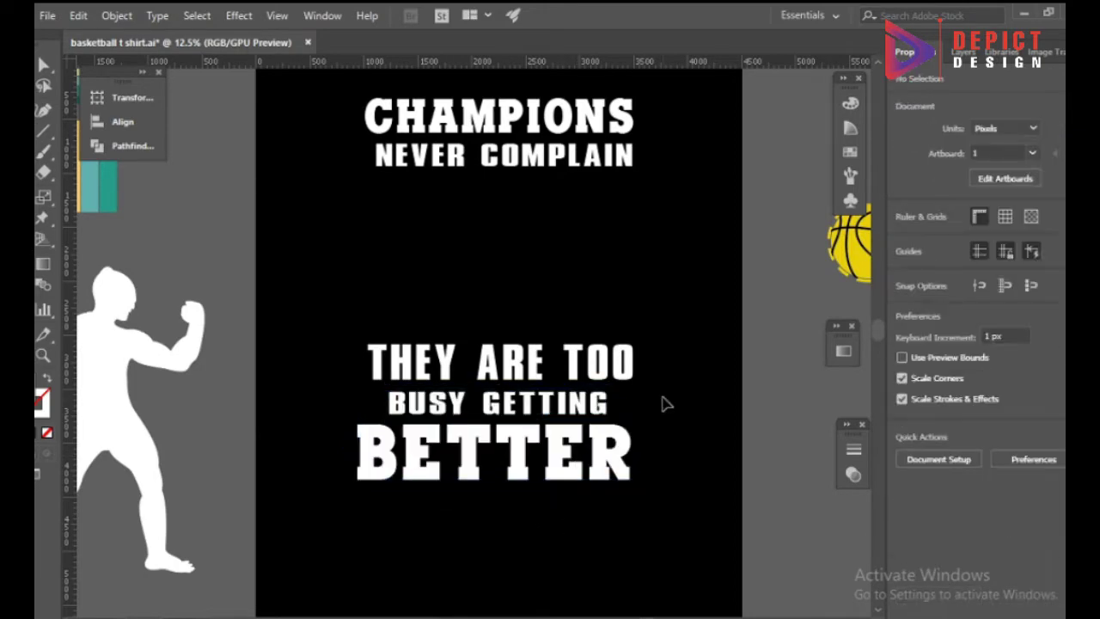
# - Check the line spacing up close and shift the whole five-line text block down on the artboard
pyautogui.scroll(-1, 631, 413)
pyautogui.scroll(3, 567, 216)
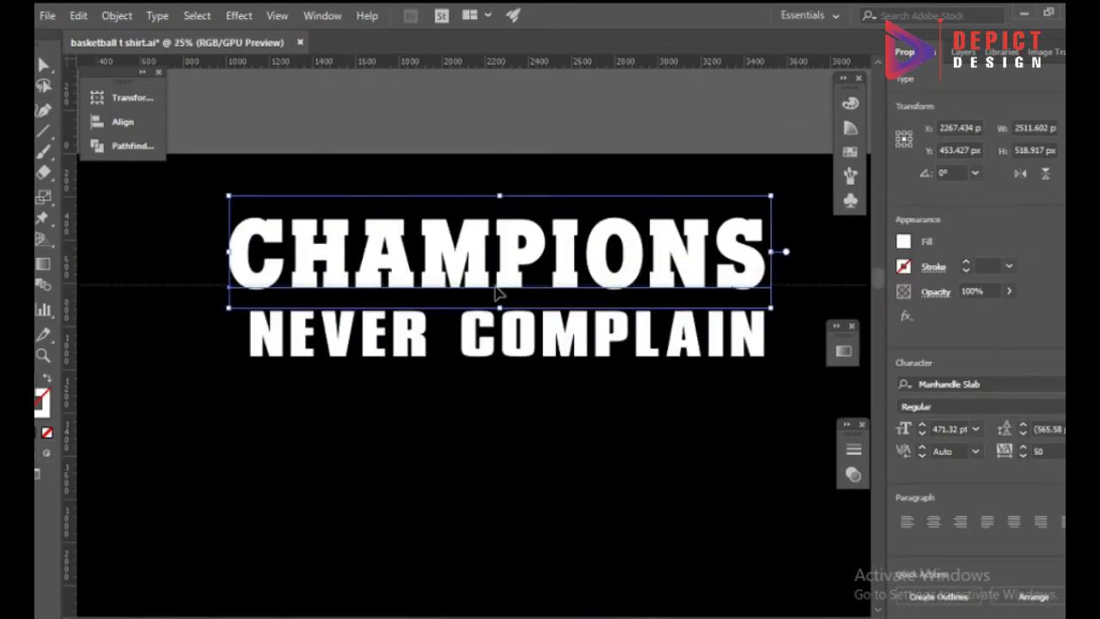
pyautogui.scroll(-2, 494, 102)
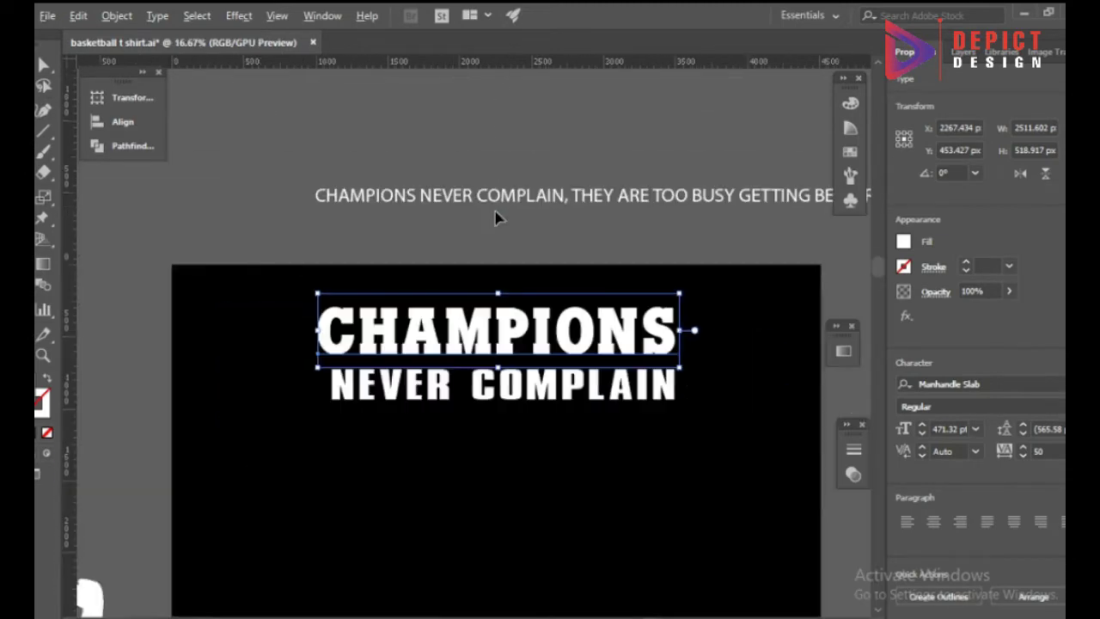
pyautogui.scroll(2, 503, 315)
pyautogui.scroll(-2, 502, 311)
pyautogui.click(502, 311)
pyautogui.scroll(-2, 501, 311)
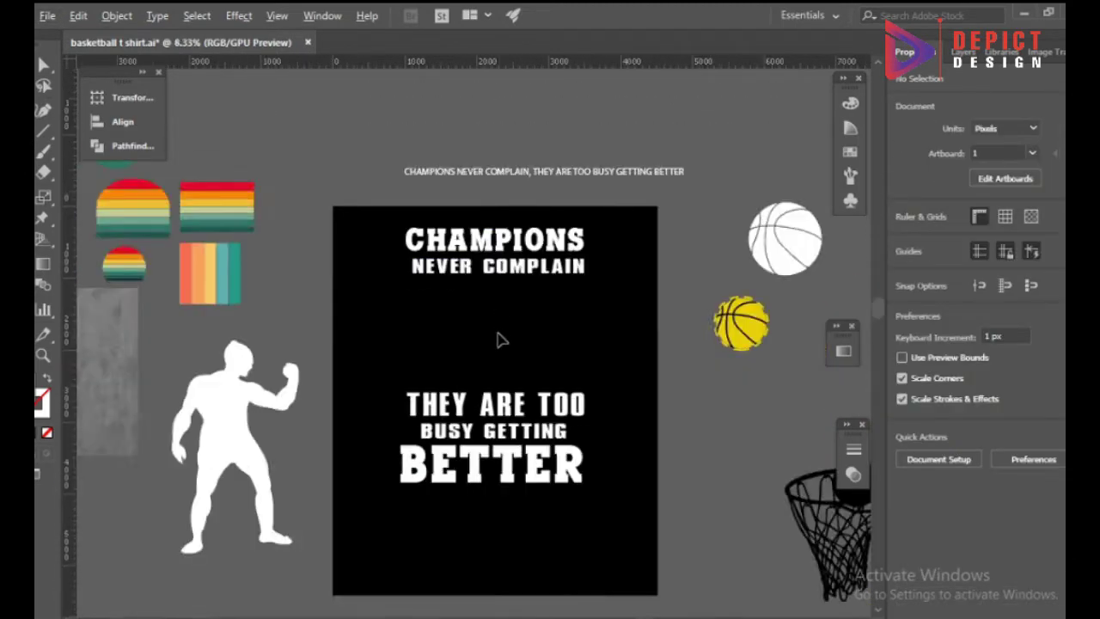
pyautogui.click(545, 295)
pyautogui.click(505, 491)
pyautogui.scroll(1, 503, 468)
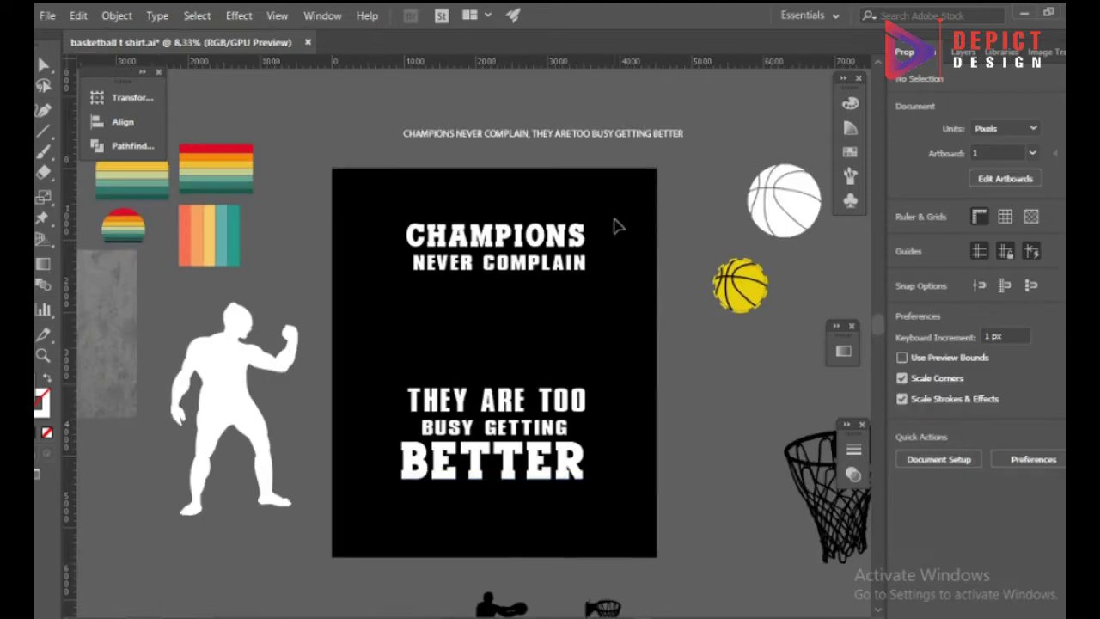
# - Duplicate all five text lines into the empty area to the lower left of the artboard
pyautogui.click(581, 236)
pyautogui.scroll(-1, 429, 350)
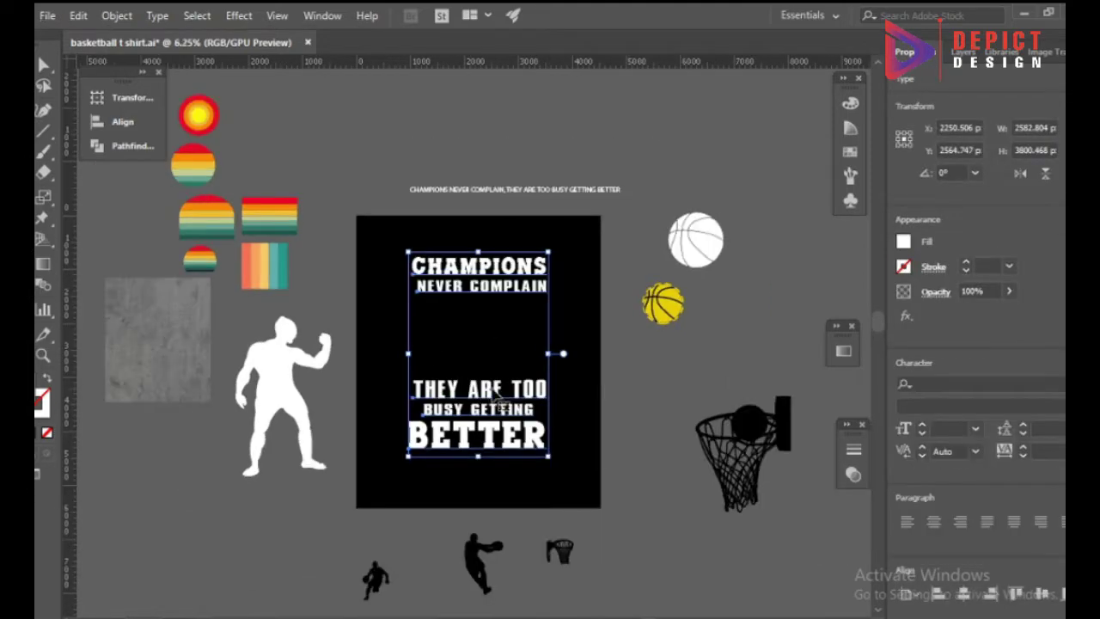
pyautogui.moveTo(492, 390); pyautogui.dragTo(164, 551)
# - Tighten the word gaps in THEY ARE TOO, setting the kerning before ARE to -140
pyautogui.scroll(3, 511, 387)
pyautogui.click(510, 387)
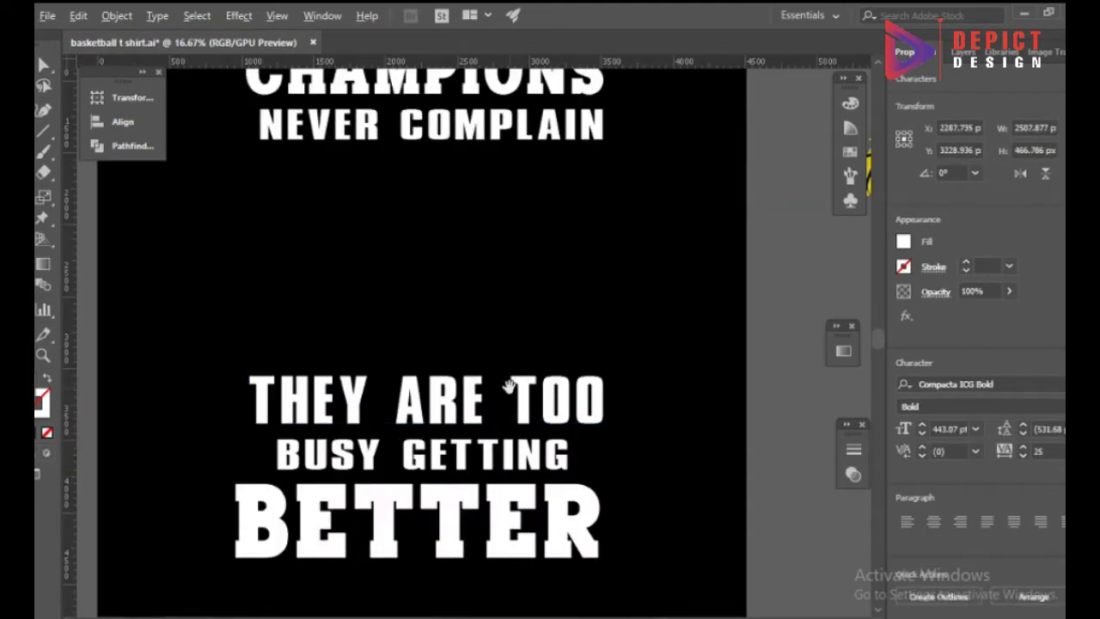
pyautogui.click(393, 404)
pyautogui.hotkey('alt', 'Left')
pyautogui.hotkey('alt', 'Left')
pyautogui.hotkey('alt', 'Left')
pyautogui.hotkey('alt', 'Left')
pyautogui.hotkey('alt', 'Left')
pyautogui.hotkey('alt', 'Left')
pyautogui.hotkey('alt', 'Left')
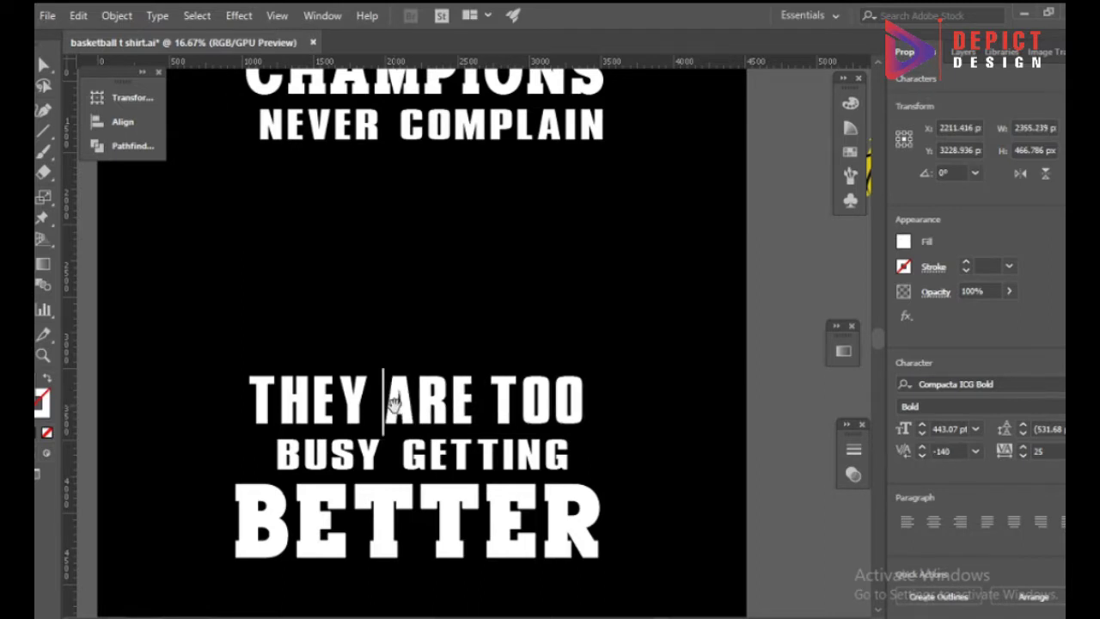
# - Reduce the kerning between NEVER and COMPLAIN to narrow the word gap
pyautogui.scroll(2, 393, 404)
pyautogui.click(400, 224)
pyautogui.hotkey('alt', 'Left')
pyautogui.hotkey('alt', 'Left')
pyautogui.hotkey('alt', 'Left')
pyautogui.hotkey('alt', 'Left')
pyautogui.hotkey('alt', 'Left')
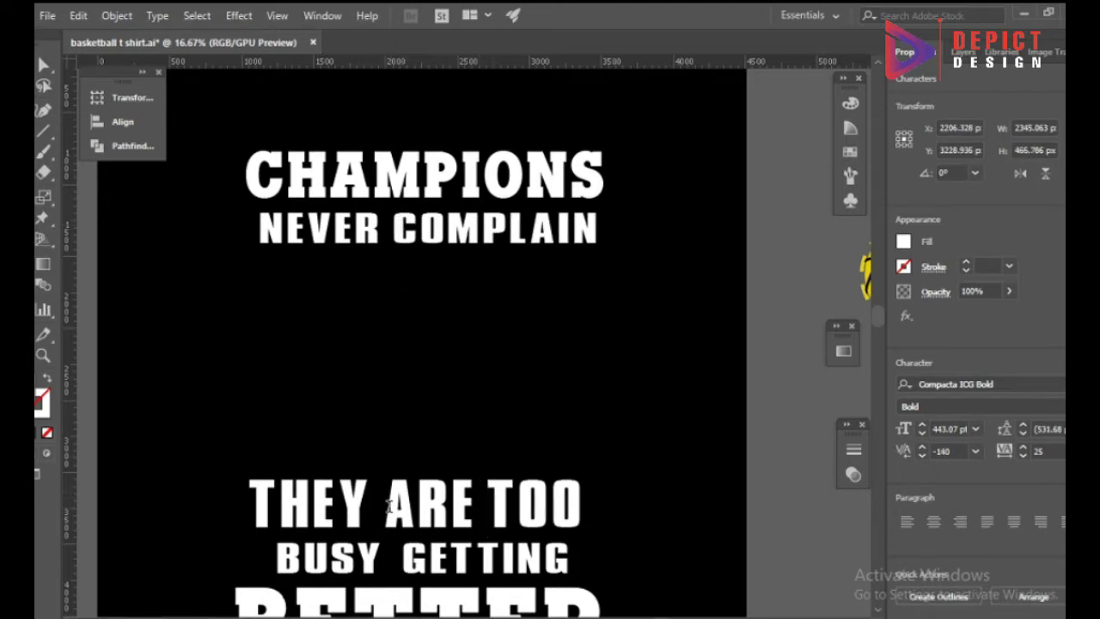
# - Narrow the gap between THEY and ARE a little more, and set the kerning between BUSY and GETTING to -120
pyautogui.hotkey('alt', 'Left')
pyautogui.scroll(-2, 409, 495)
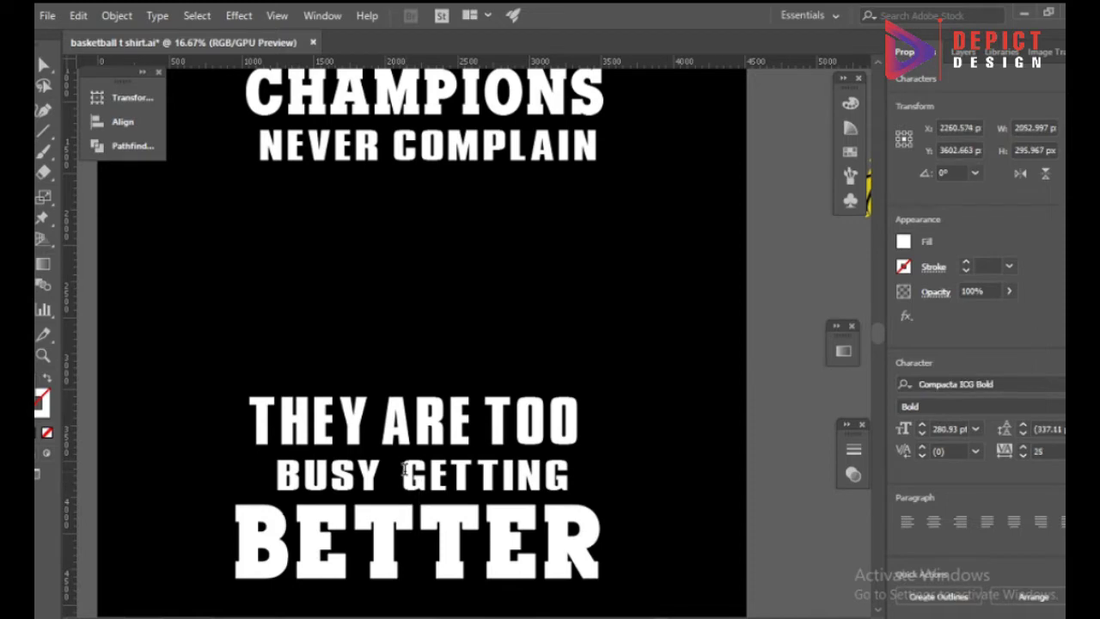
pyautogui.hotkey('alt', 'Left')
pyautogui.hotkey('alt', 'Left')
pyautogui.hotkey('alt', 'Left')
pyautogui.hotkey('alt', 'Left')
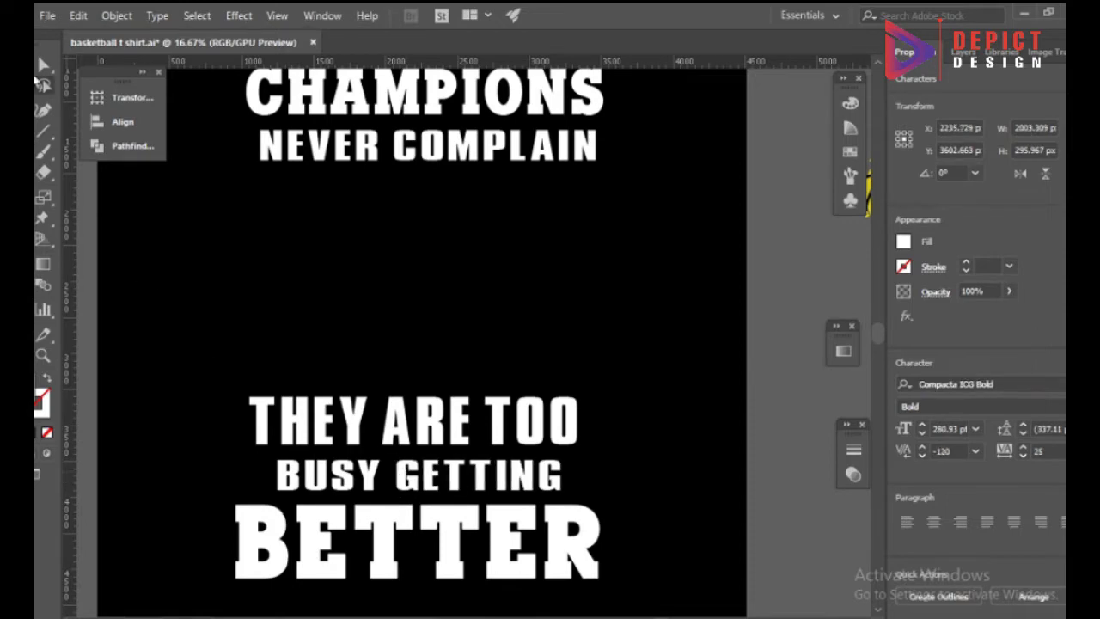
pyautogui.click(292, 263)
# - Convert the artboard's five text lines to outlines and move CHAMPIONS up, away from NEVER COMPLAIN
pyautogui.scroll(-1, 590, 318)
pyautogui.scroll(-1, 593, 185)
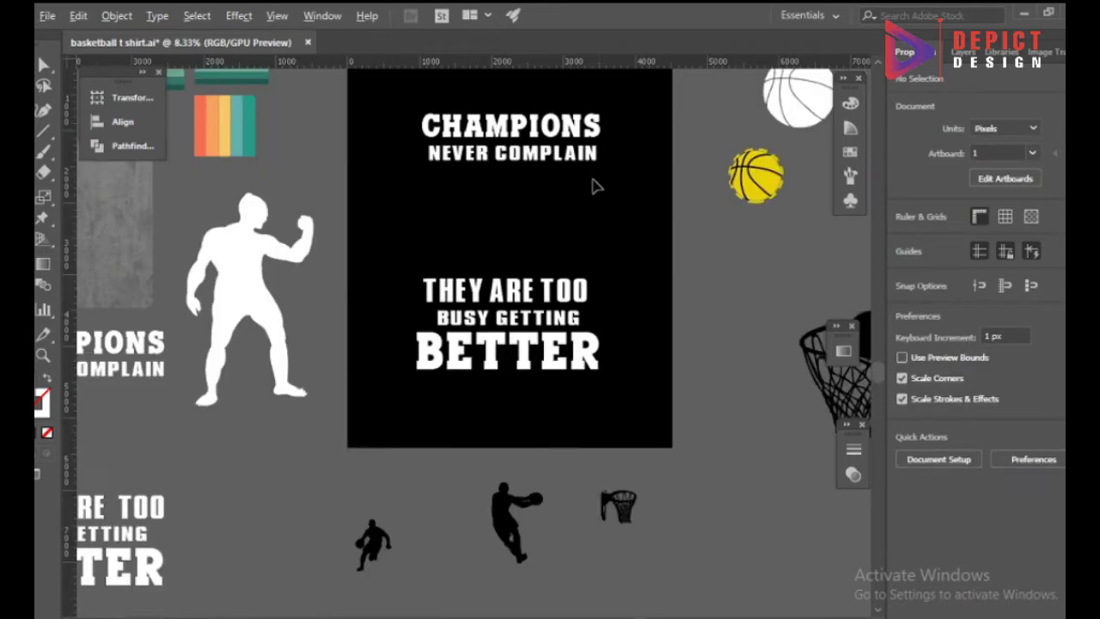
pyautogui.scroll(-2, 426, 389)
pyautogui.moveTo(269, 368); pyautogui.dragTo(514, 218)
pyautogui.scroll(1, 507, 269)
pyautogui.rightClick(441, 447)
pyautogui.click(462, 338)
pyautogui.click(434, 511)
# - Center the outlined text lines horizontally on the artboard
pyautogui.click(404, 473)
pyautogui.click(123, 122)
pyautogui.click(214, 134)
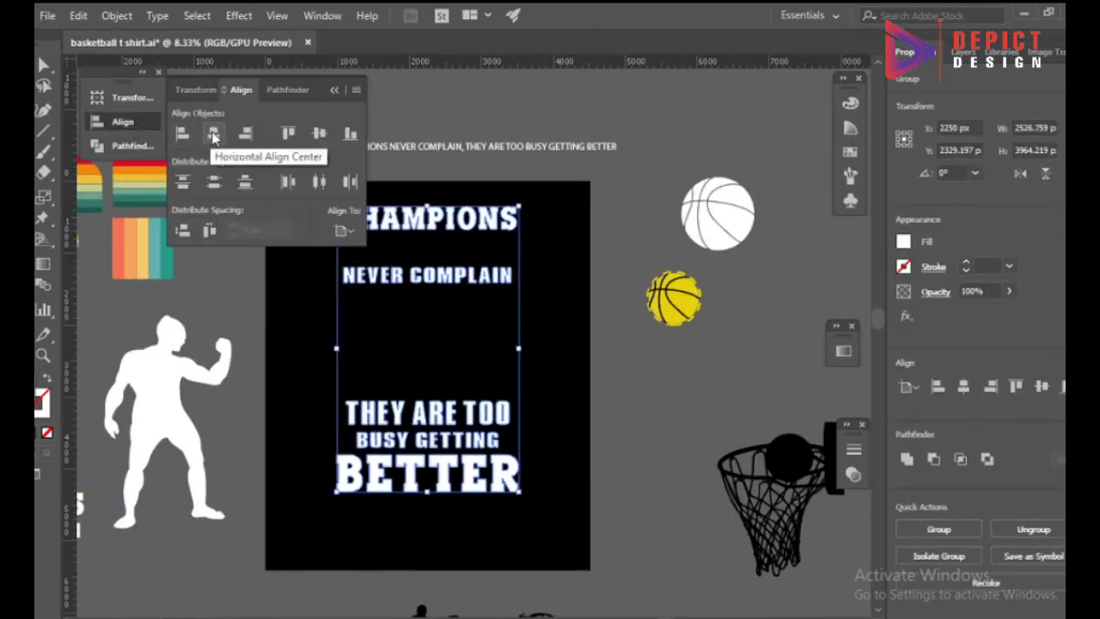
pyautogui.click(361, 290)
pyautogui.click(211, 133)
pyautogui.click(411, 304)
# - Scale the outlined CHAMPIONS up from its center until it nearly spans the artboard's width
pyautogui.scroll(1, 442, 212)
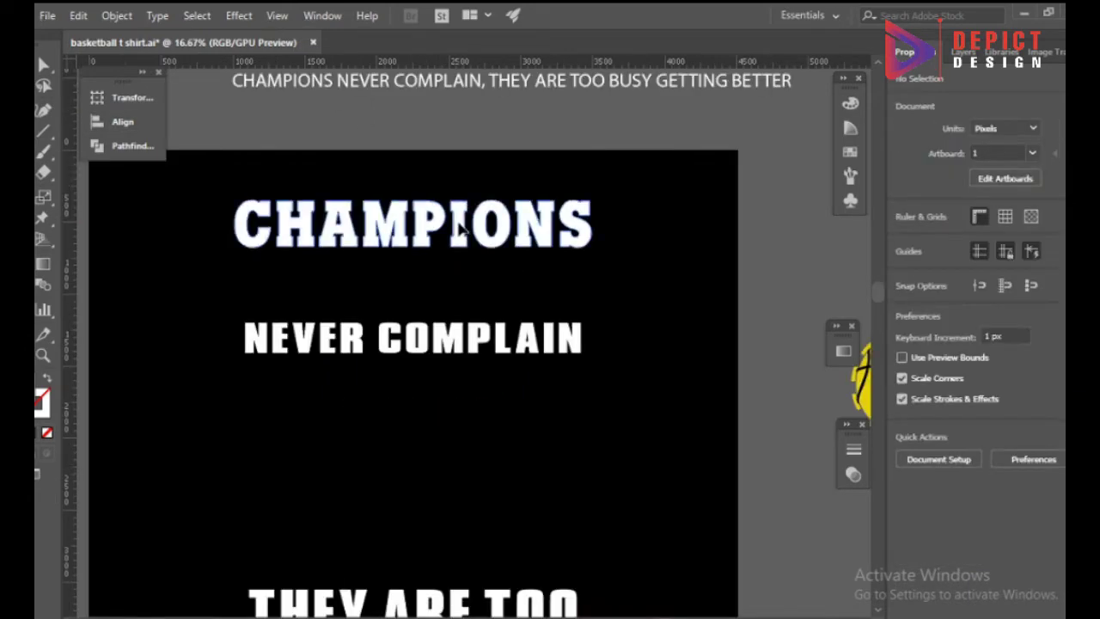
pyautogui.click(459, 223)
pyautogui.moveTo(593, 250); pyautogui.dragTo(733, 306)
# - Enlarge the outlined NEVER COMPLAIN until slightly narrower than CHAMPIONS and place it directly beneath that line
pyautogui.click(570, 353)
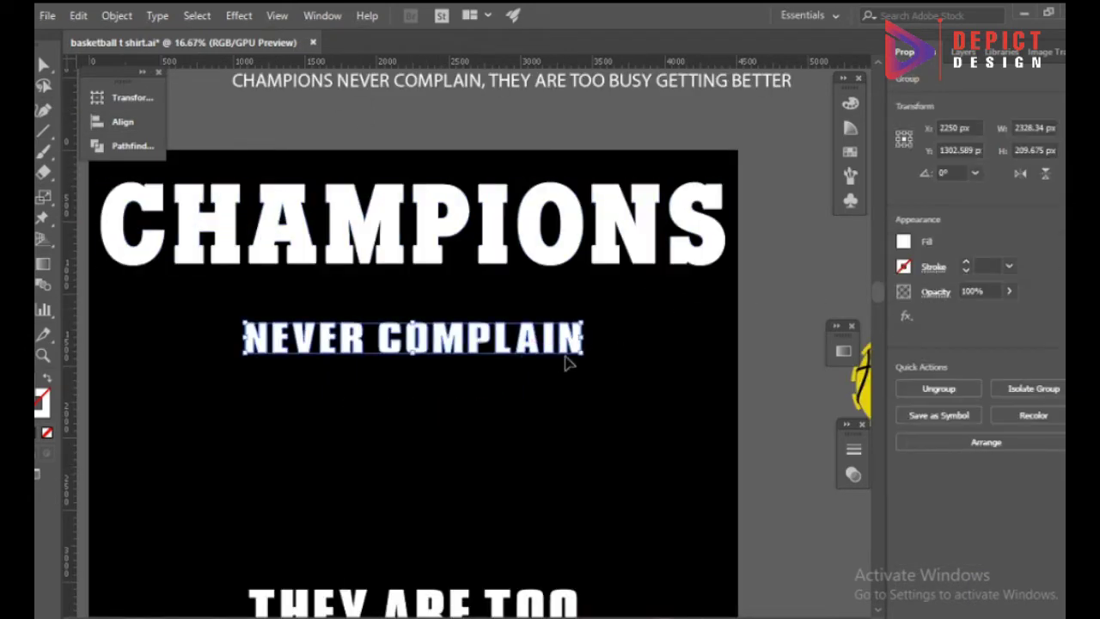
pyautogui.moveTo(583, 361); pyautogui.dragTo(722, 393)
pyautogui.moveTo(459, 327); pyautogui.dragTo(423, 301)
pyautogui.scroll(-1, 533, 297)
pyautogui.click(531, 378)
pyautogui.scroll(-2, 493, 368)
pyautogui.click(561, 263)
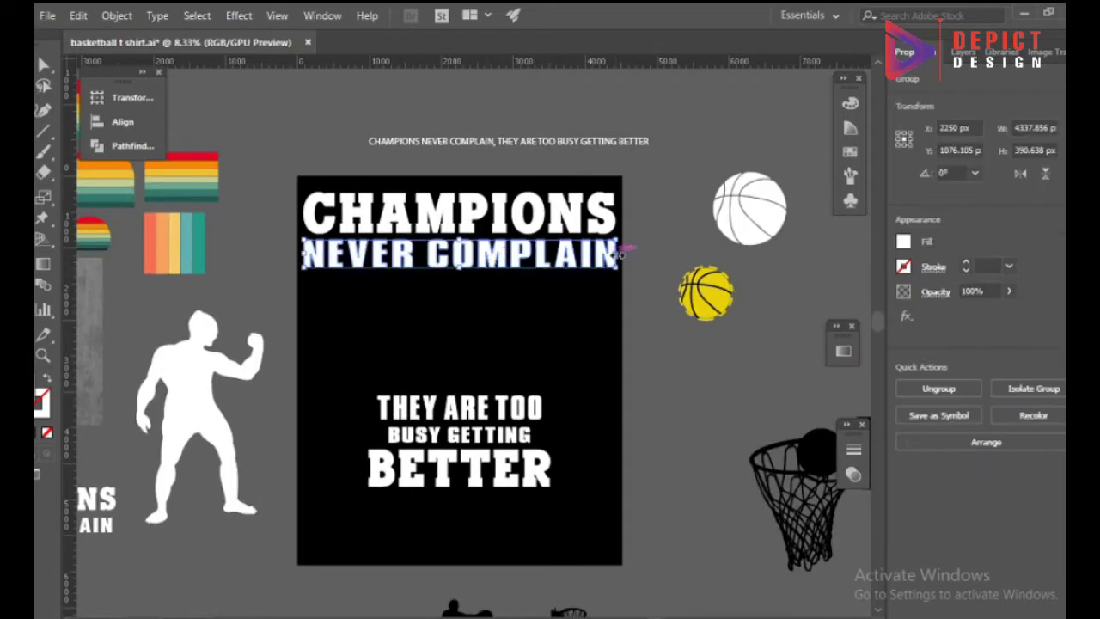
pyautogui.moveTo(616, 253); pyautogui.dragTo(592, 254)
pyautogui.click(576, 324)
pyautogui.scroll(-1, 565, 327)
pyautogui.scroll(-2, 502, 375)
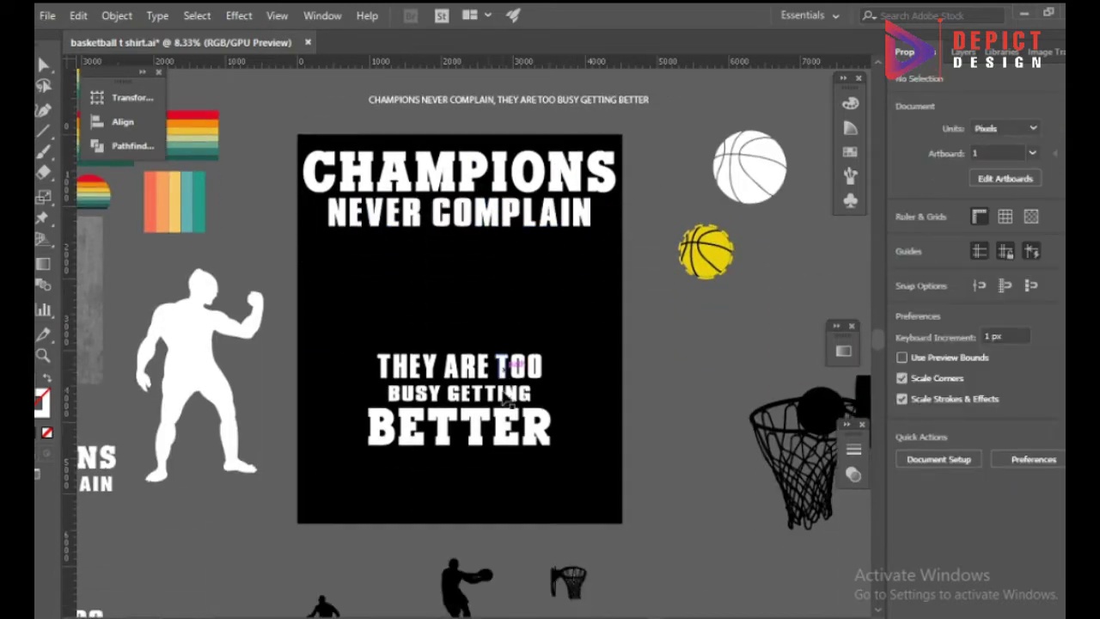
# - Enlarge the lower three text lines together to nearly the artboard's width and move them down to its lower edge
pyautogui.moveTo(566, 335); pyautogui.dragTo(610, 380)
pyautogui.click(597, 379)
pyautogui.click(578, 330)
pyautogui.keyDown('shift'); pyautogui.click(565, 370); pyautogui.keyUp('shift')
pyautogui.keyDown('shift'); pyautogui.click(554, 415); pyautogui.keyUp('shift')
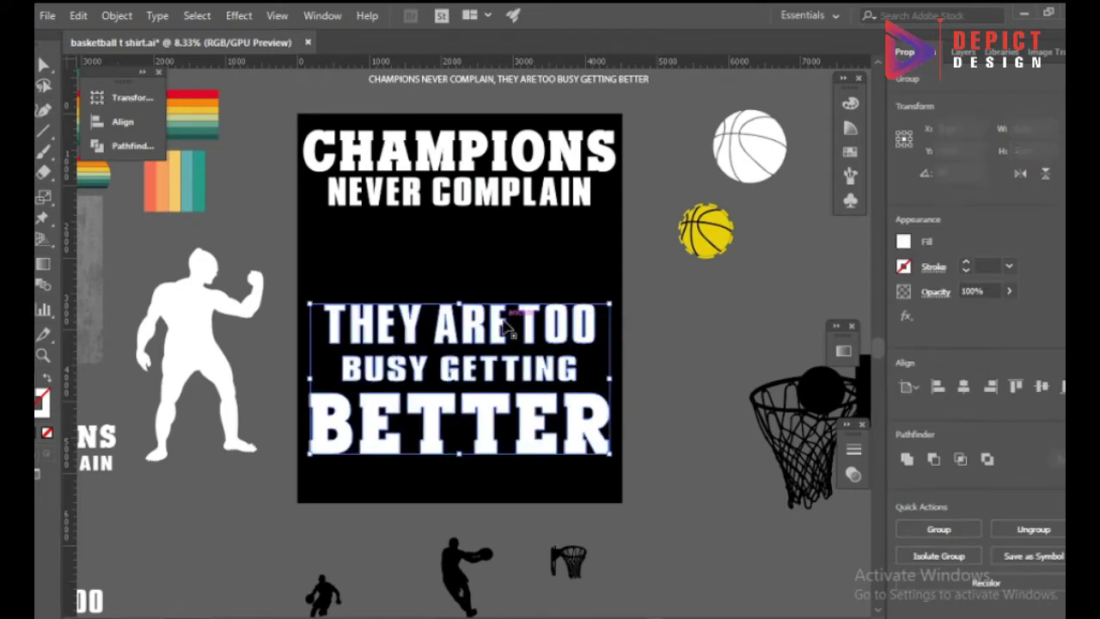
pyautogui.moveTo(513, 323); pyautogui.dragTo(514, 365)
pyautogui.click(508, 293)
pyautogui.click(534, 368)
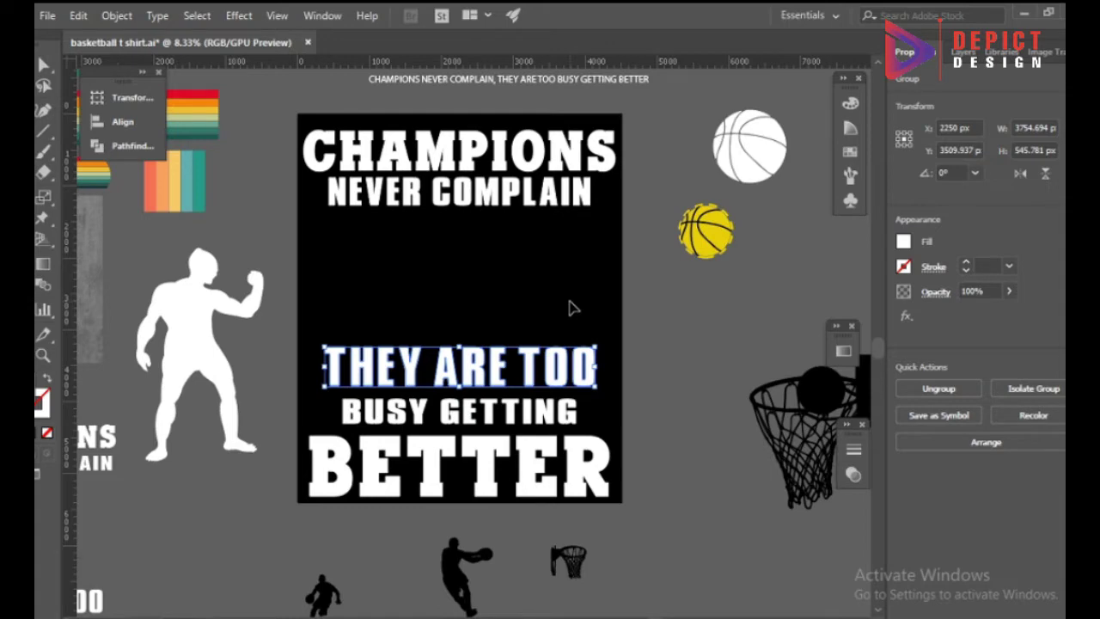
pyautogui.click(593, 259)
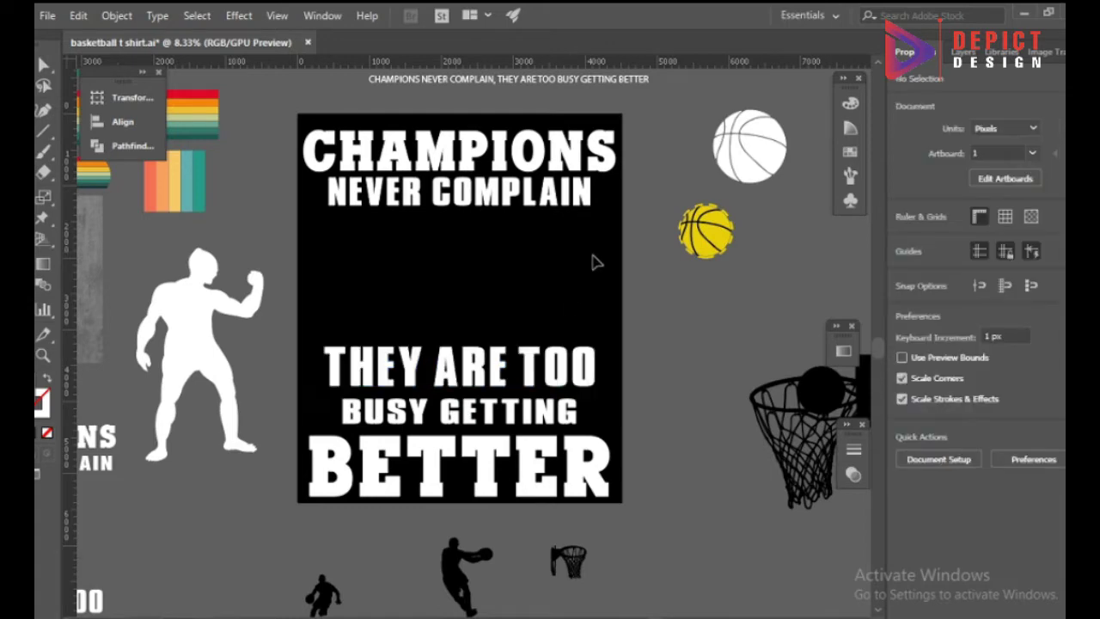
# - Move BUSY GETTING and THEY ARE TOO down to tighten the spacing above BETTER
pyautogui.scroll(2, 450, 424)
pyautogui.moveTo(490, 400); pyautogui.dragTo(490, 417)
pyautogui.moveTo(481, 338); pyautogui.dragTo(482, 373)
pyautogui.click(466, 264)
pyautogui.scroll(-1, 460, 453)
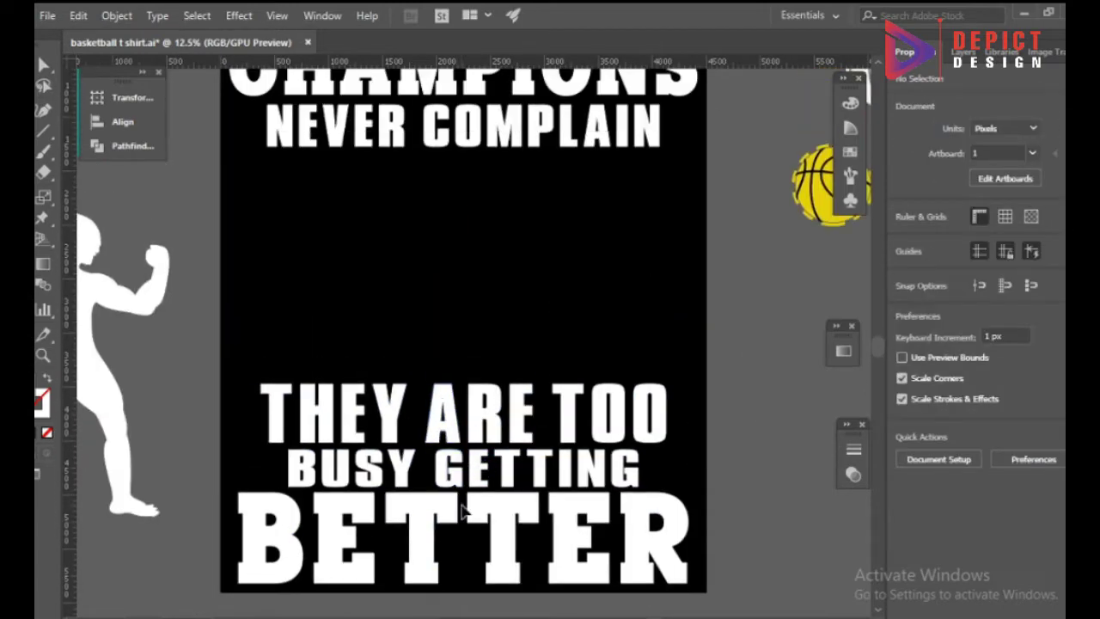
# - Move CHAMPIONS and NEVER COMPLAIN up, closer to the artboard's upper edge
pyautogui.scroll(3, 462, 512)
pyautogui.moveTo(533, 194); pyautogui.dragTo(533, 172)
pyautogui.click(484, 330)
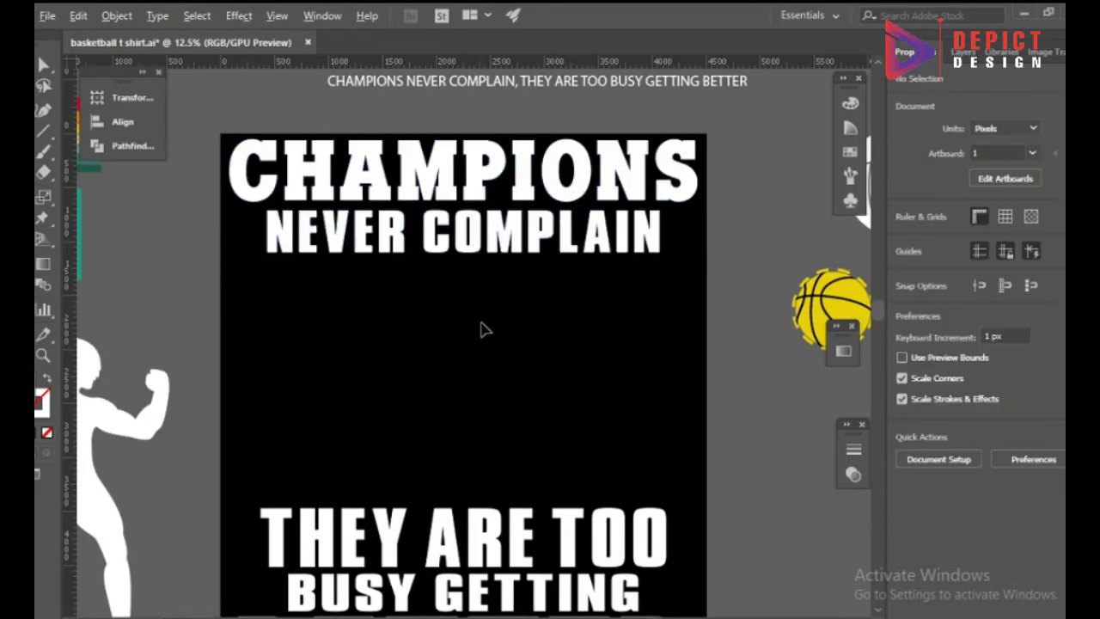
# - Stretch THEY ARE TOO horizontally from its center to match the width of BETTER
pyautogui.scroll(-4, 481, 329)
pyautogui.click(482, 376)
pyautogui.scroll(1, 481, 376)
pyautogui.moveTo(690, 395); pyautogui.dragTo(712, 392)
pyautogui.click(501, 342)
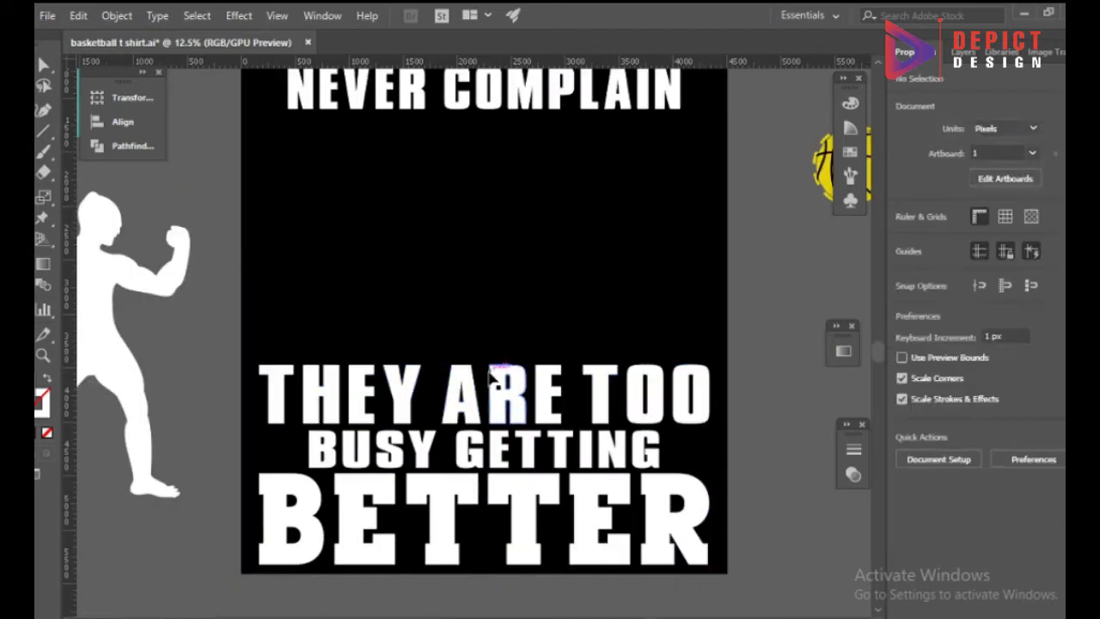
pyautogui.click(493, 378)
pyautogui.click(491, 312)
# - Place a copy of the horizontal retro stripes between NEVER COMPLAIN and THEY ARE TOO, scaled to the width of CHAMPIONS
pyautogui.scroll(-1, 491, 312)
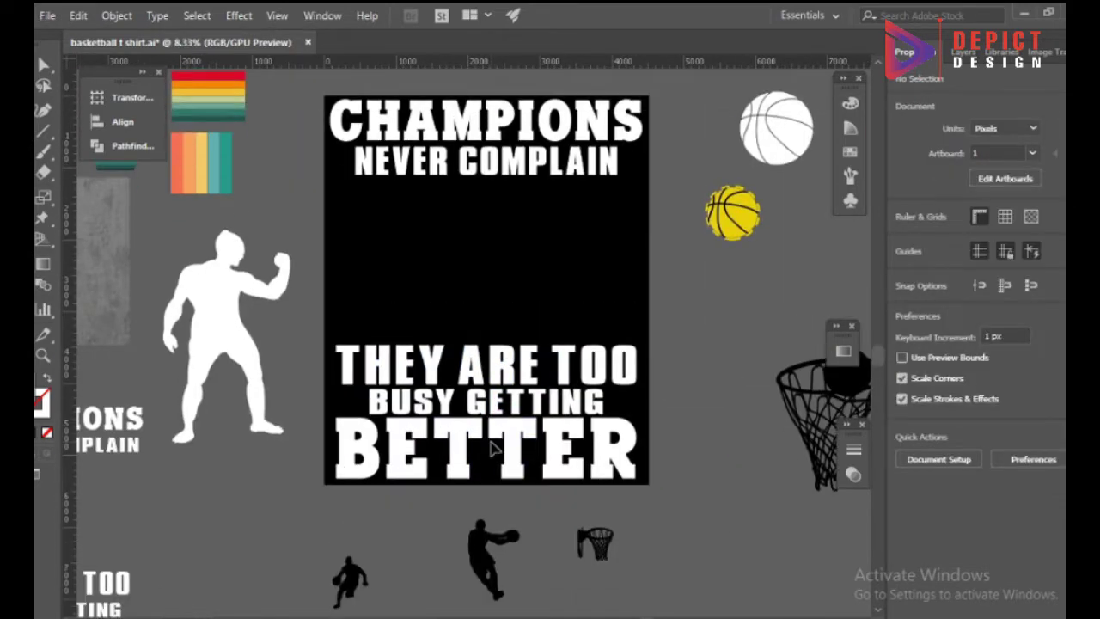
pyautogui.scroll(2, 495, 447)
pyautogui.moveTo(240, 201); pyautogui.dragTo(673, 408)
pyautogui.scroll(2, 606, 409)
pyautogui.scroll(-1, 666, 408)
pyautogui.hscroll(-2, 550, 403)
pyautogui.moveTo(395, 396); pyautogui.dragTo(337, 398)
pyautogui.scroll(-1, 352, 393)
pyautogui.scroll(2, 504, 295)
pyautogui.moveTo(504, 295); pyautogui.dragTo(496, 307)
pyautogui.scroll(-2, 496, 335)
pyautogui.moveTo(490, 455); pyautogui.dragTo(490, 461)
pyautogui.click(489, 483)
pyautogui.scroll(-3, 489, 484)
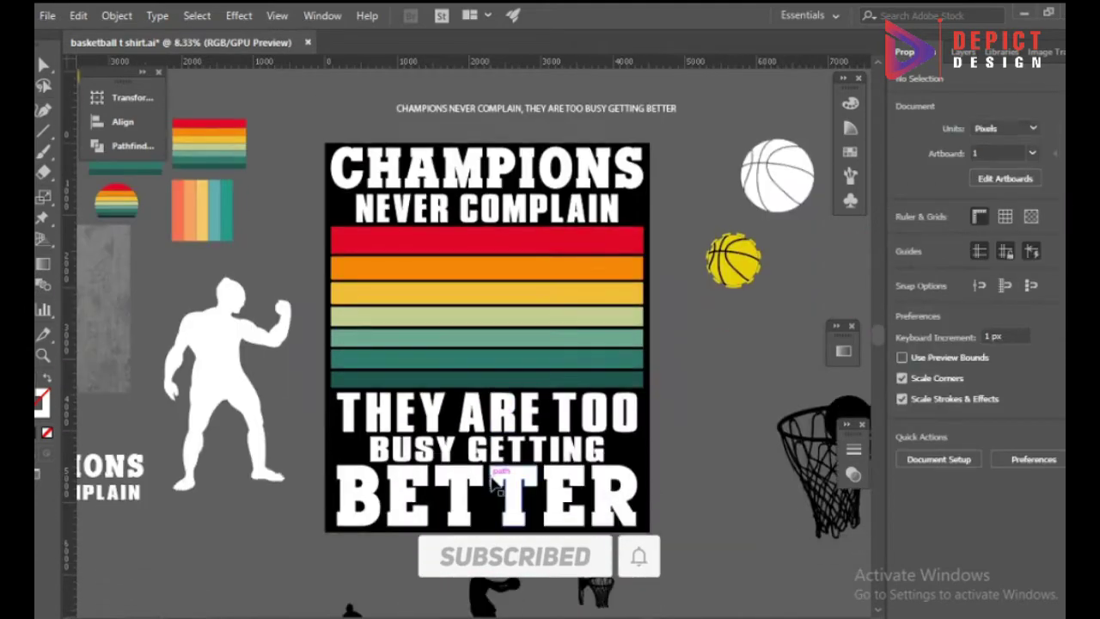
# - Place a large copy of the small hoop silhouette on the stripes and align it with their left edge
pyautogui.scroll(-2, 497, 483)
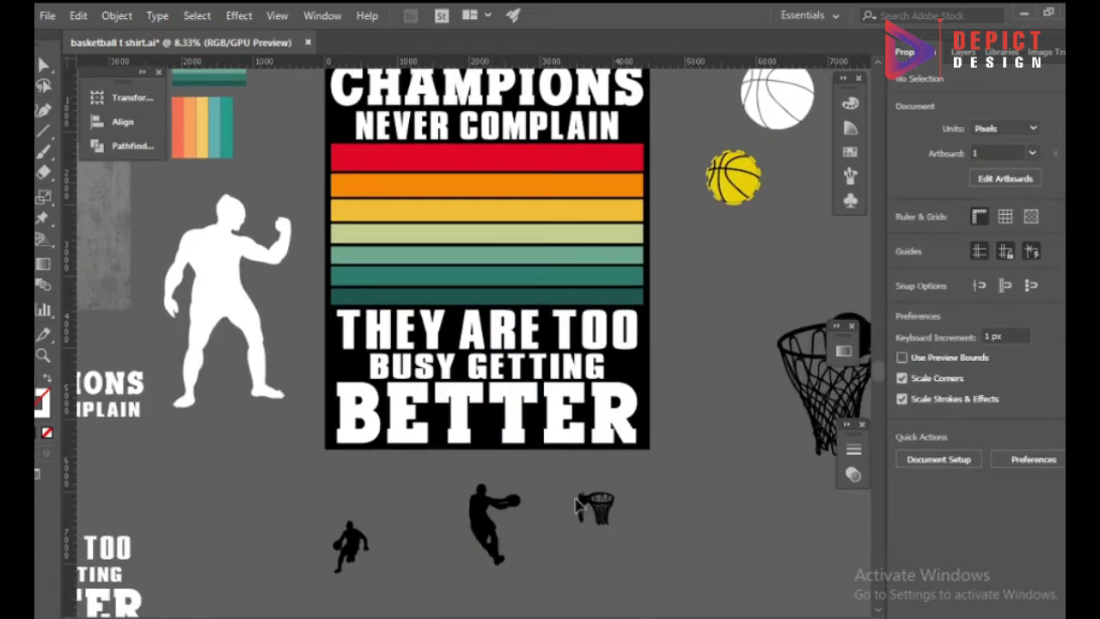
pyautogui.moveTo(578, 507); pyautogui.dragTo(447, 275)
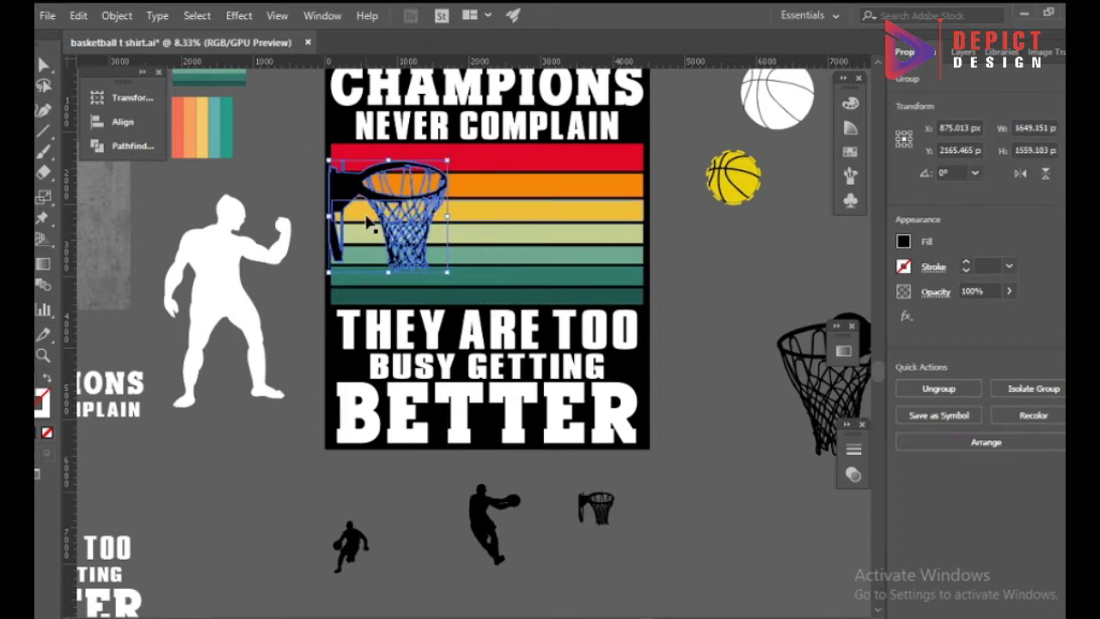
pyautogui.click(122, 122)
pyautogui.click(295, 172)
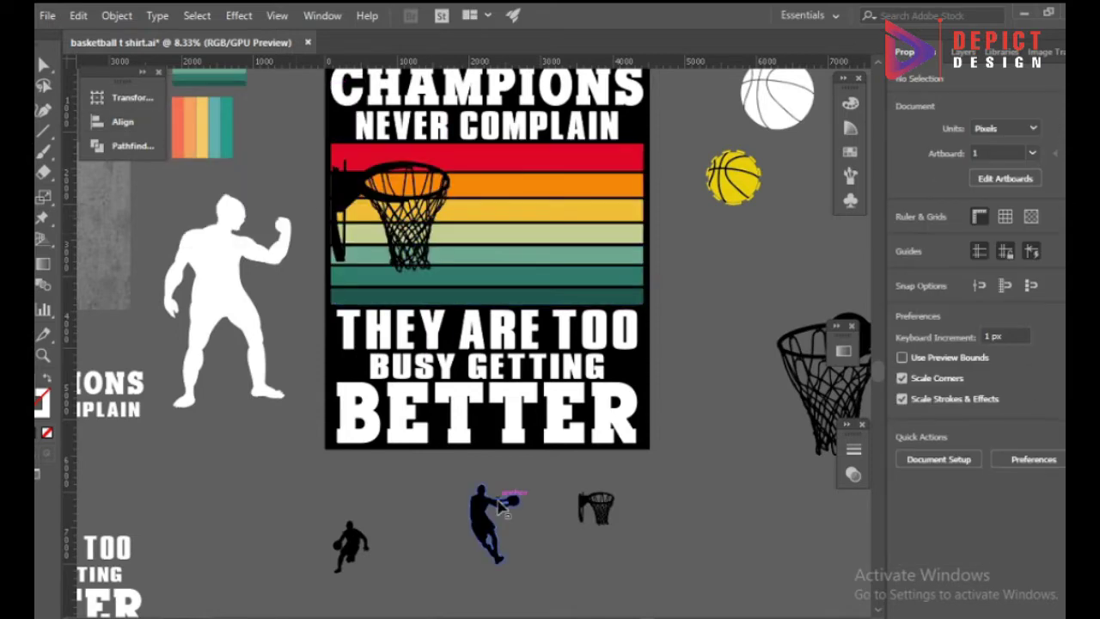
# - Place an enlarged copy of the player reaching out with the ball on the stripes' right half, and raise the hoop slightly
pyautogui.moveTo(503, 509); pyautogui.dragTo(533, 226)
pyautogui.moveTo(555, 269); pyautogui.dragTo(583, 282)
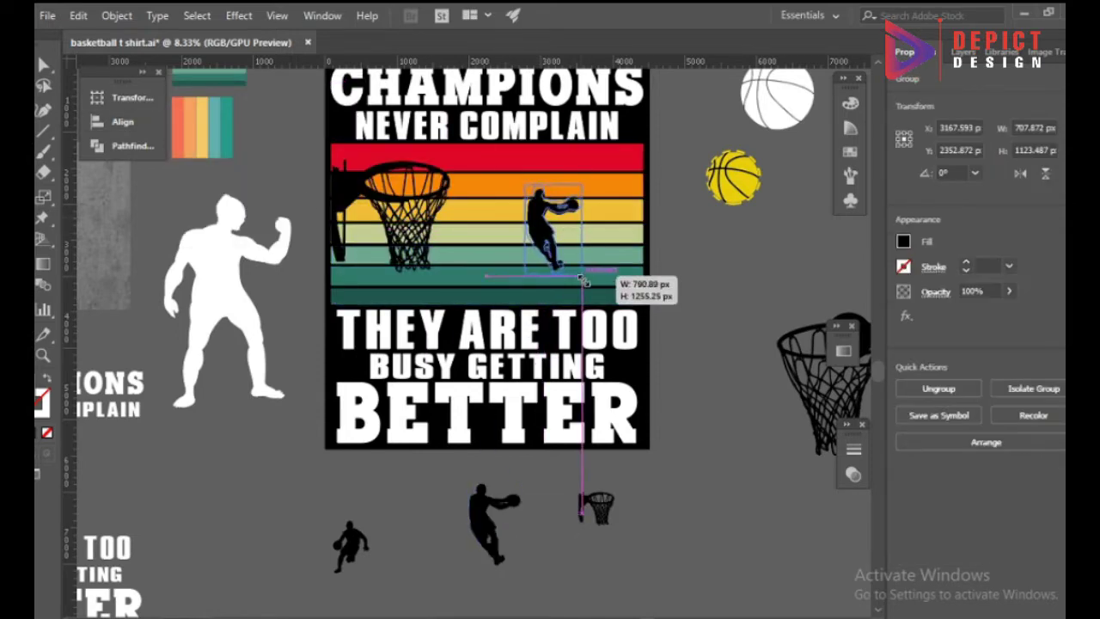
pyautogui.click(671, 300)
pyautogui.moveTo(527, 243); pyautogui.dragTo(558, 263)
pyautogui.moveTo(344, 195); pyautogui.dragTo(344, 182)
pyautogui.click(685, 269)
# - Enlarge the player on the stripes a little more and shift the figure left toward the hoop
pyautogui.moveTo(583, 258); pyautogui.dragTo(573, 256)
pyautogui.moveTo(604, 292); pyautogui.dragTo(612, 298)
pyautogui.click(665, 302)
pyautogui.click(571, 260)
pyautogui.moveTo(544, 198); pyautogui.dragTo(502, 180)
pyautogui.click(745, 272)
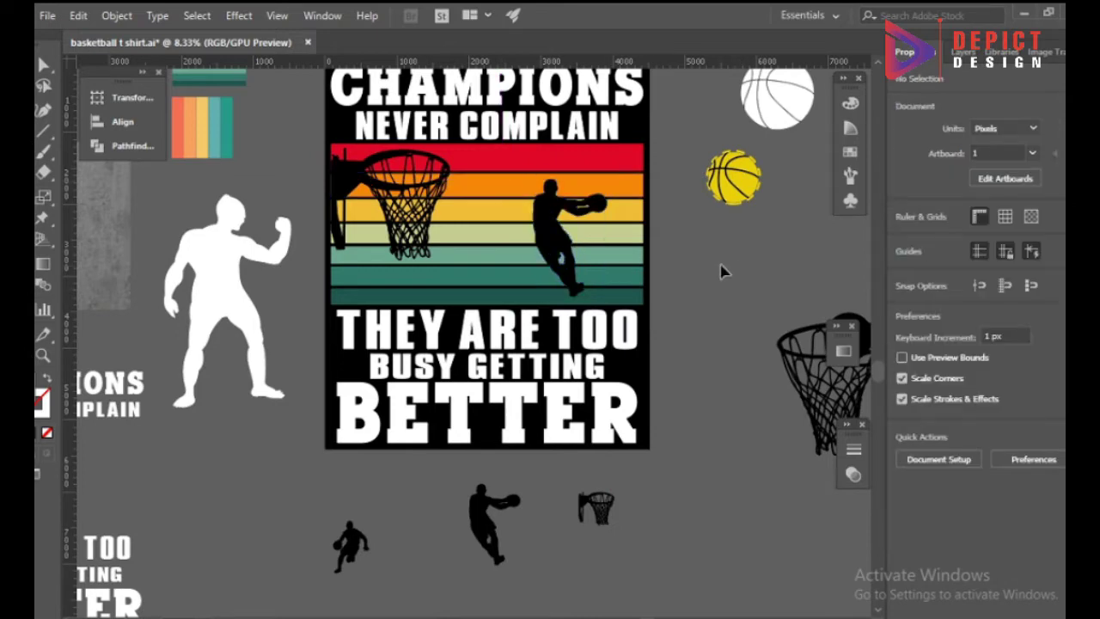
pyautogui.moveTo(567, 224); pyautogui.dragTo(548, 224)
pyautogui.click(703, 267)
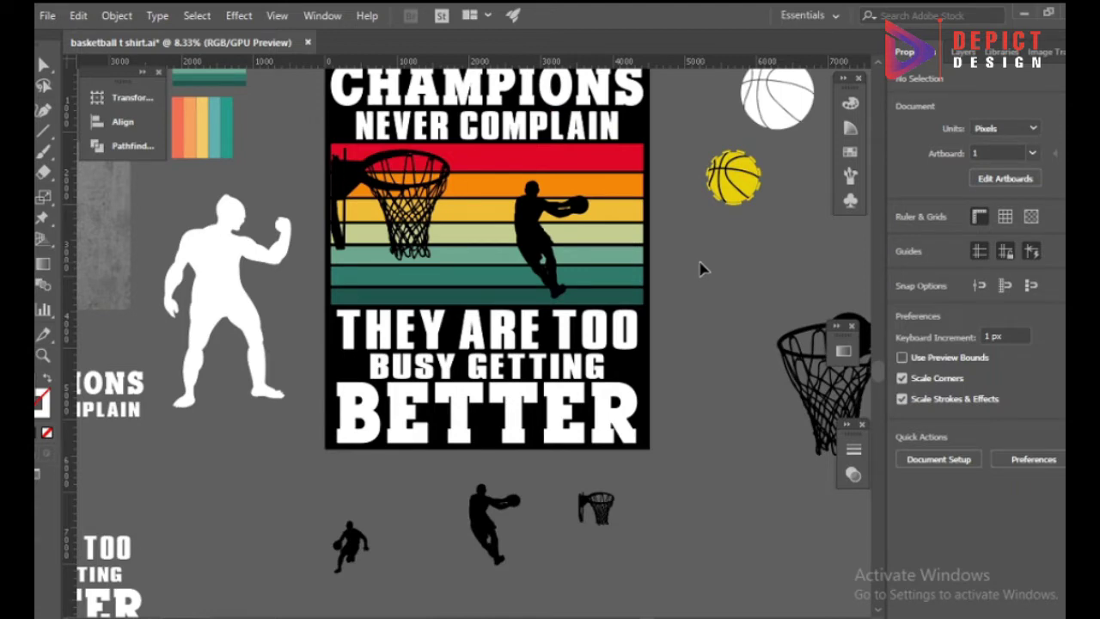
pyautogui.scroll(2, 694, 272)
pyautogui.moveTo(546, 257); pyautogui.dragTo(534, 258)
pyautogui.click(733, 293)
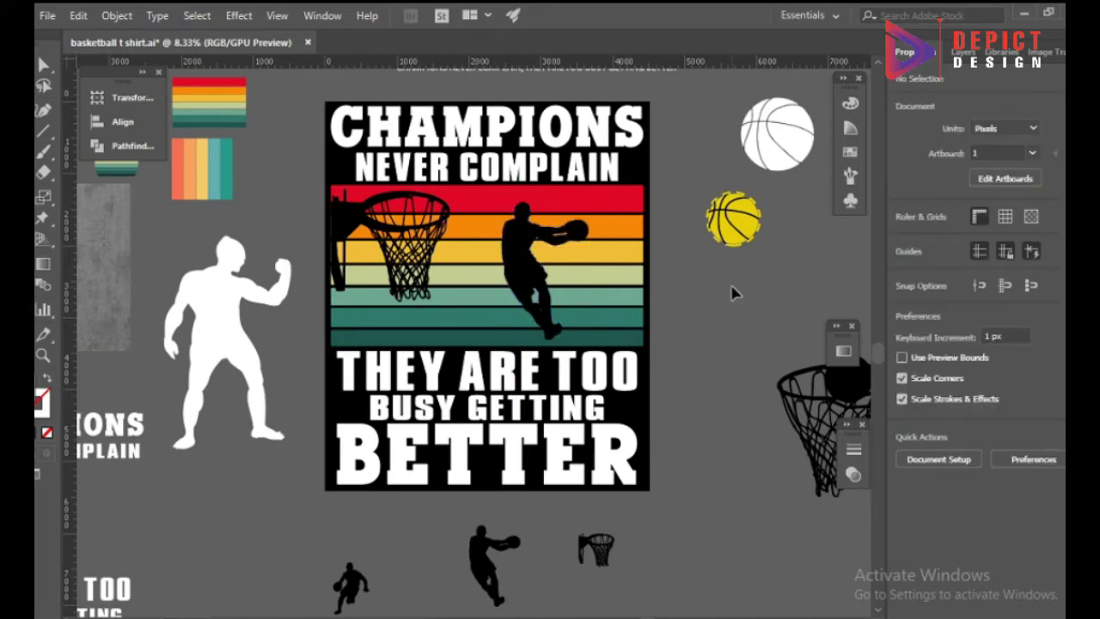
# - Duplicate the dribbling player silhouette below the artboard, placing the copy to its right
pyautogui.scroll(-1, 688, 314)
pyautogui.scroll(-1, 671, 317)
pyautogui.scroll(1, 662, 317)
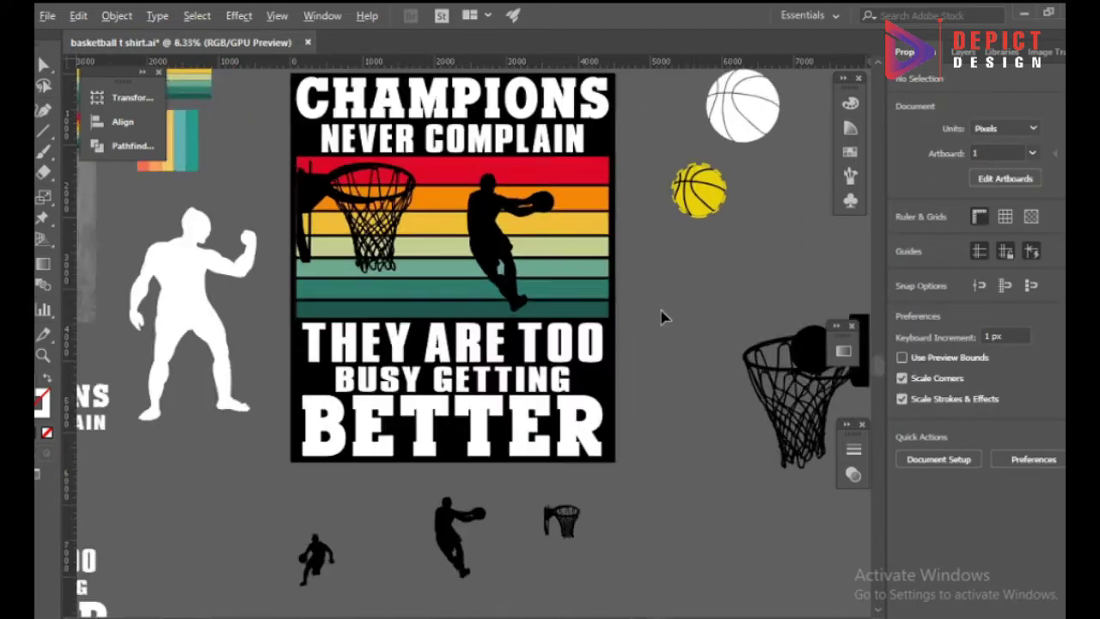
pyautogui.scroll(5, 321, 537)
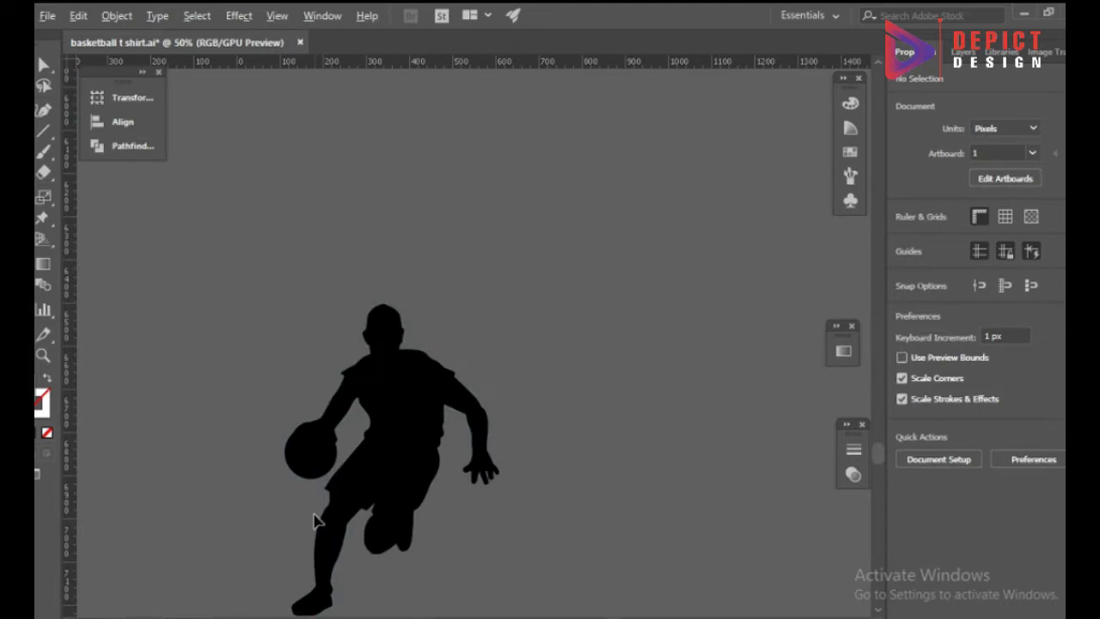
pyautogui.scroll(2, 315, 521)
pyautogui.scroll(-1, 319, 421)
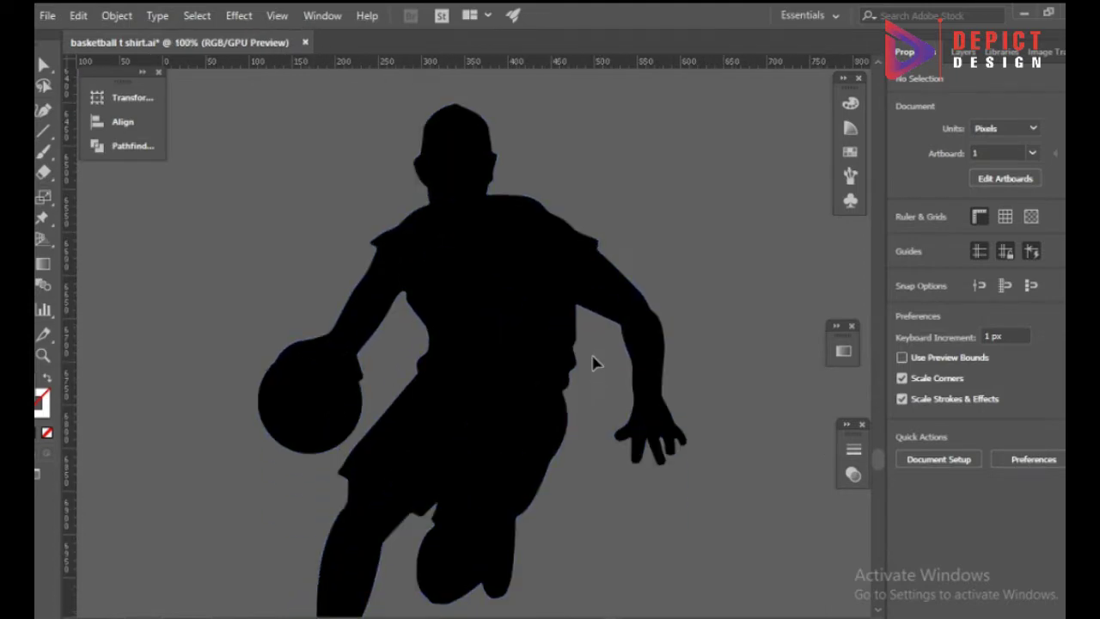
pyautogui.scroll(-1, 410, 296)
pyautogui.click(410, 297)
pyautogui.moveTo(410, 296); pyautogui.dragTo(722, 336)
pyautogui.scroll(-1, 688, 327)
pyautogui.click(705, 314)
# - Draw a Pen line across the free arm's shoulder on the duplicate player, divide the silhouette along it, and ungroup the pieces
pyautogui.press('p')
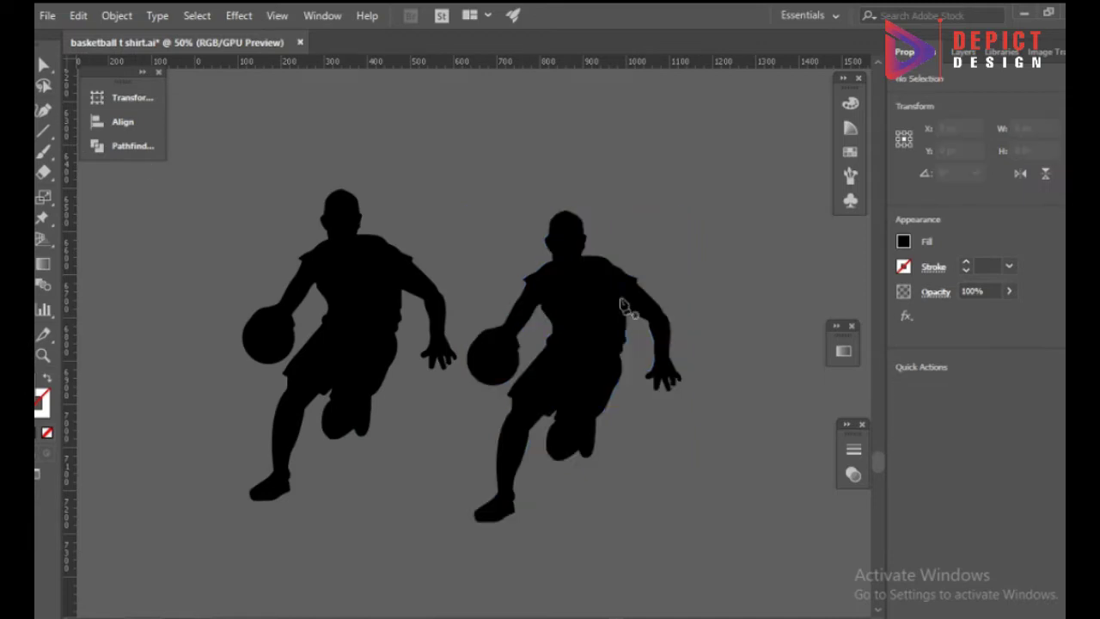
pyautogui.scroll(4, 630, 294)
pyautogui.click(609, 364)
pyautogui.click(651, 257)
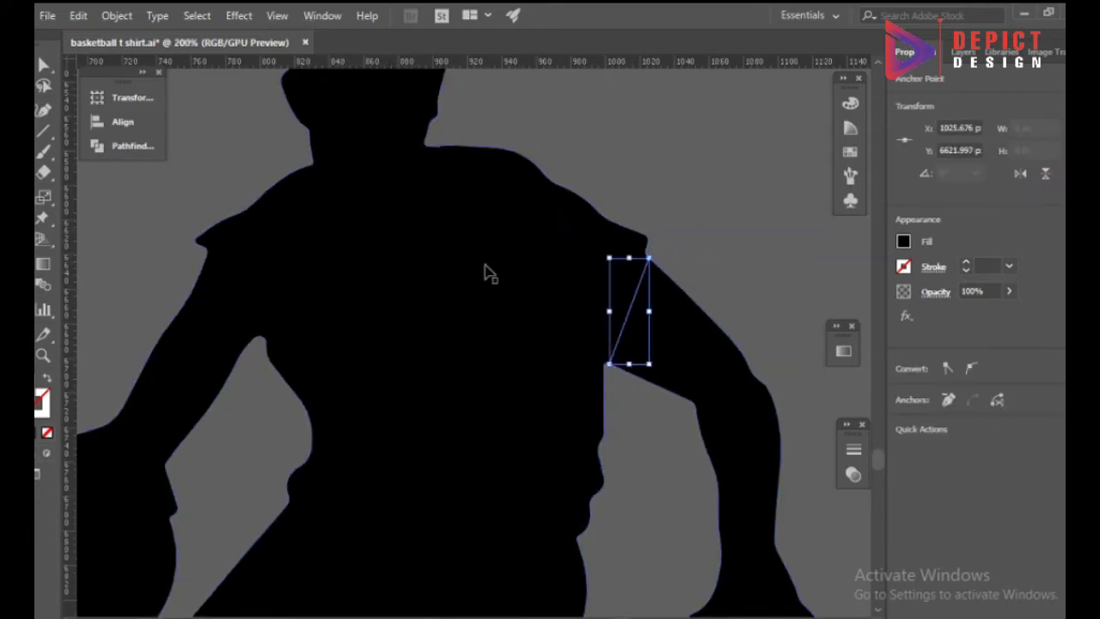
pyautogui.scroll(-2, 370, 286)
pyautogui.click(129, 146)
pyautogui.click(23, 65)
pyautogui.click(812, 339)
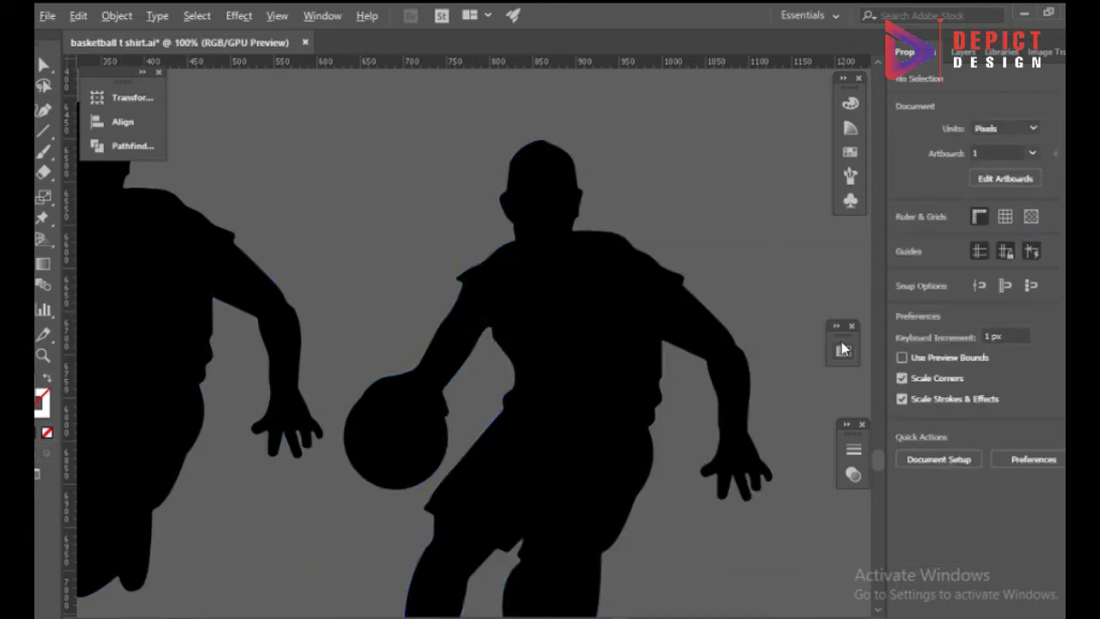
pyautogui.scroll(-2, 742, 367)
pyautogui.click(744, 374)
pyautogui.rightClick(741, 372)
pyautogui.click(756, 284)
# - Mirror the detached arm left to right and position it at the original dribbling player's ball-side shoulder
pyautogui.rightClick(724, 359)
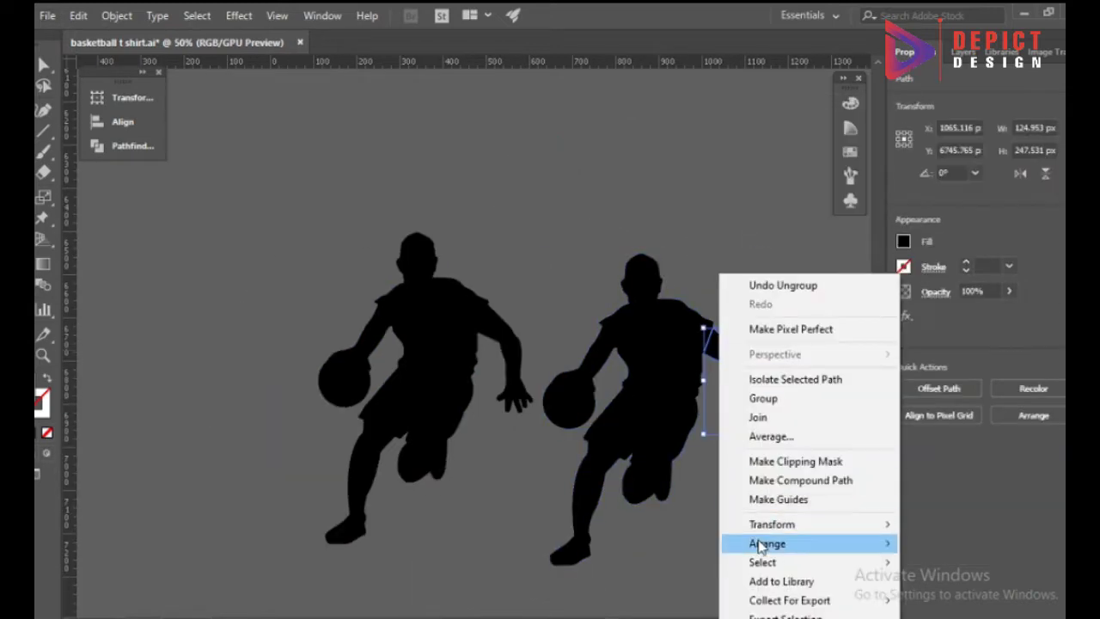
pyautogui.moveTo(748, 521)
pyautogui.click(557, 438)
pyautogui.click(557, 438)
pyautogui.moveTo(731, 378); pyautogui.dragTo(348, 372)
pyautogui.scroll(3, 349, 372)
pyautogui.moveTo(408, 305); pyautogui.dragTo(416, 301)
# - Create a copy of the mirrored arm reflected on the horizontal axis and position it as a raised arm at the ball-side shoulder
pyautogui.rightClick(437, 383)
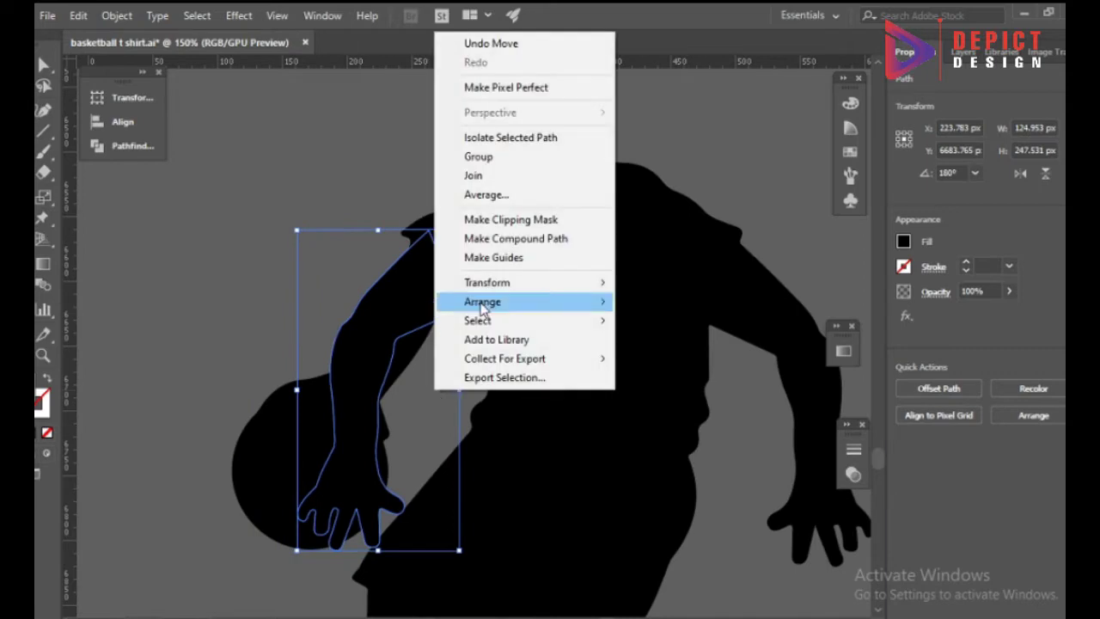
pyautogui.moveTo(491, 283)
pyautogui.click(653, 347)
pyautogui.click(430, 396)
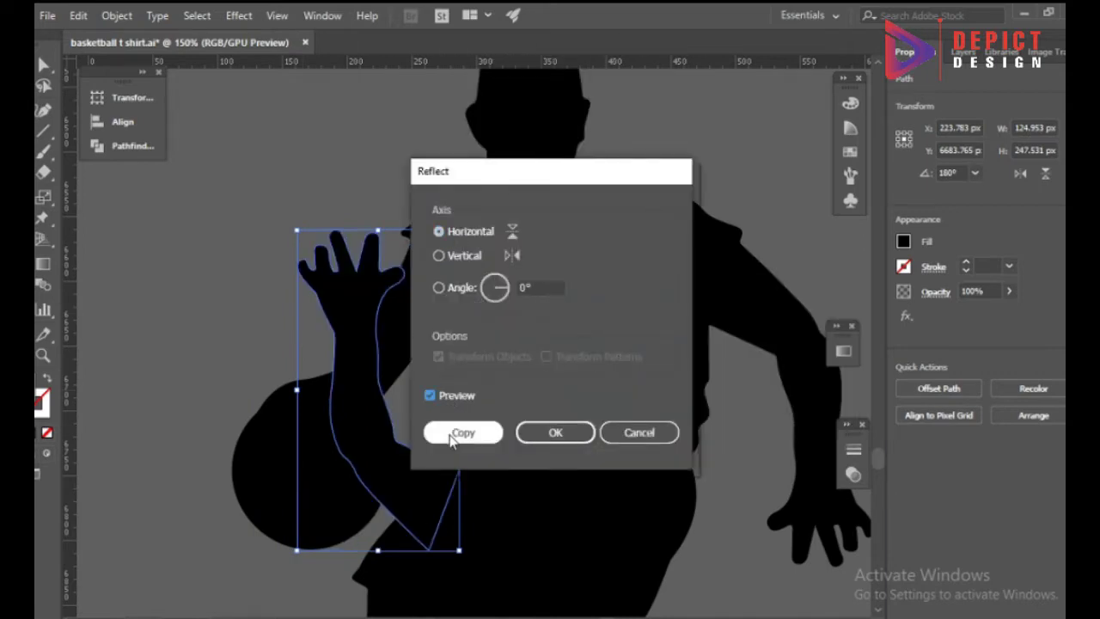
pyautogui.click(463, 433)
pyautogui.click(456, 391)
pyautogui.moveTo(418, 479); pyautogui.dragTo(394, 293)
pyautogui.moveTo(445, 393); pyautogui.dragTo(364, 253)
pyautogui.click(454, 407)
# - Draw a straight Pen line in Outline view across the original player's ball-side shoulder, from sleeve edge to armpit
pyautogui.scroll(-2, 430, 378)
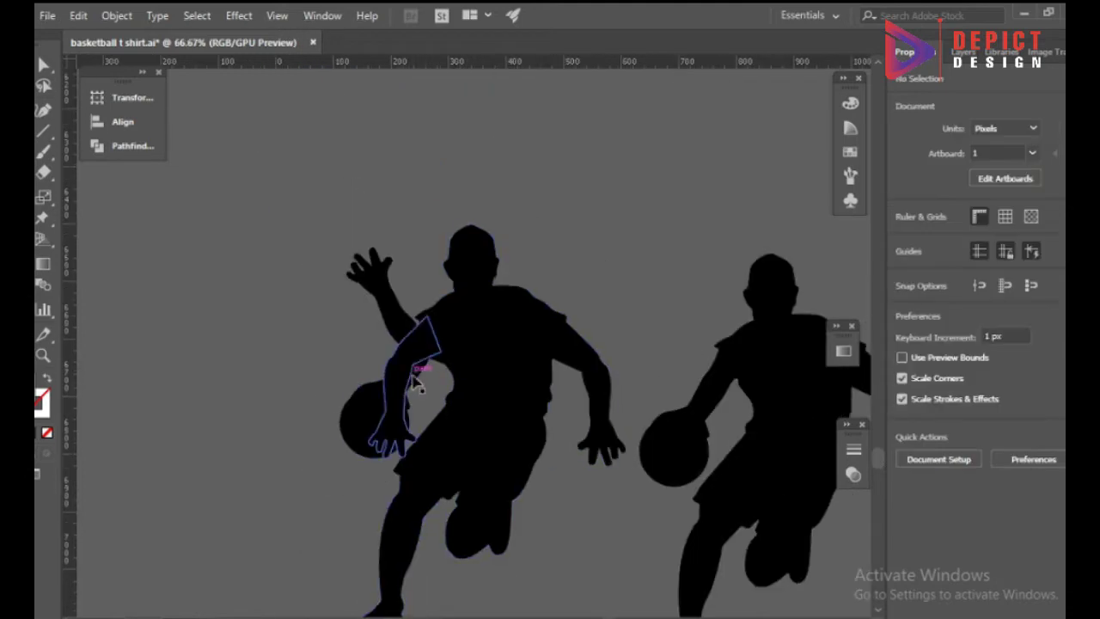
pyautogui.scroll(3, 419, 384)
pyautogui.click(364, 368)
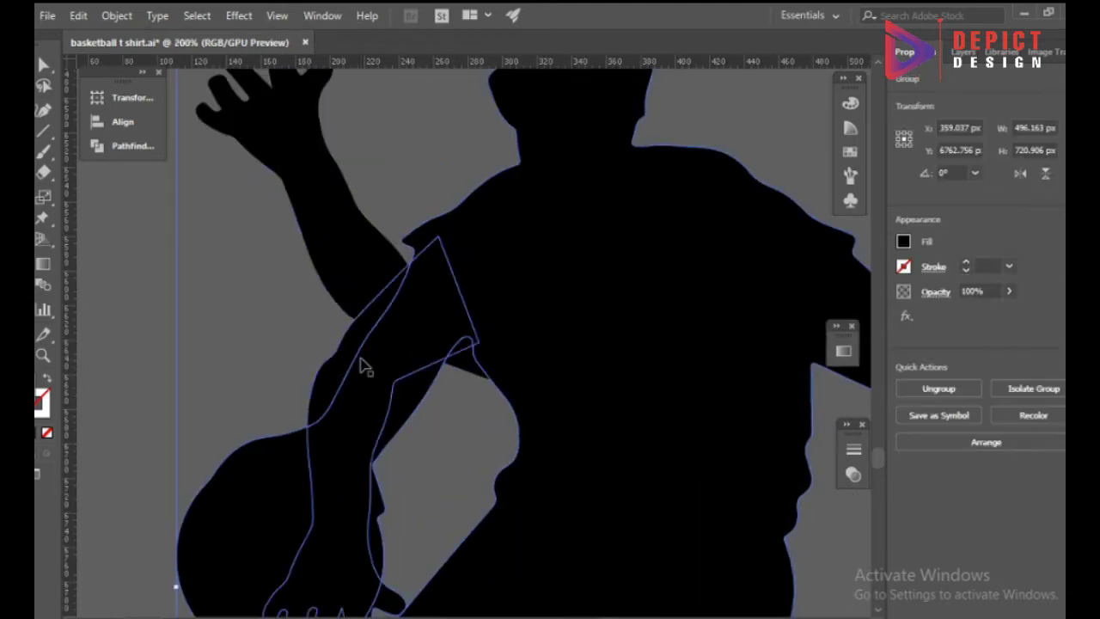
pyautogui.click(46, 150)
pyautogui.click(412, 250)
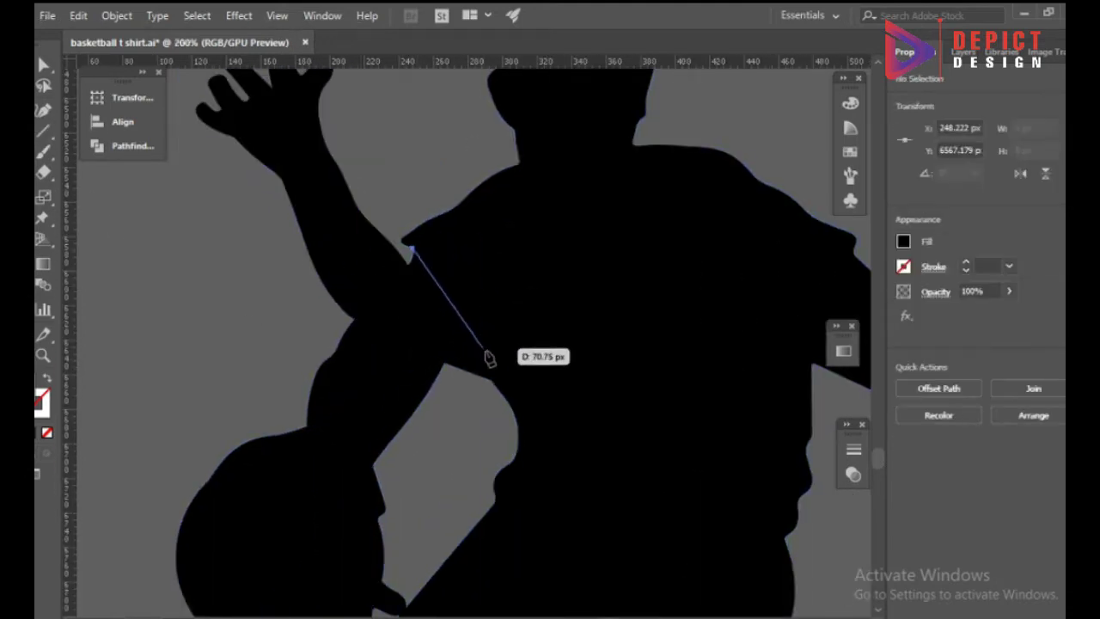
pyautogui.scroll(4, 454, 373)
pyautogui.hotkey('ctrl', 'y')
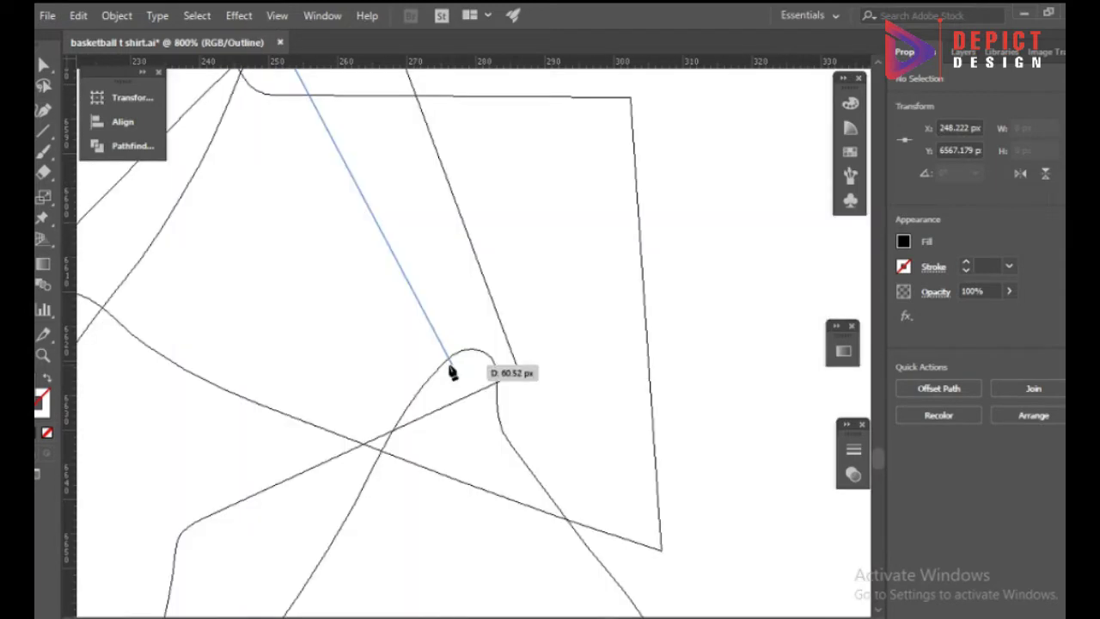
pyautogui.scroll(-4, 494, 456)
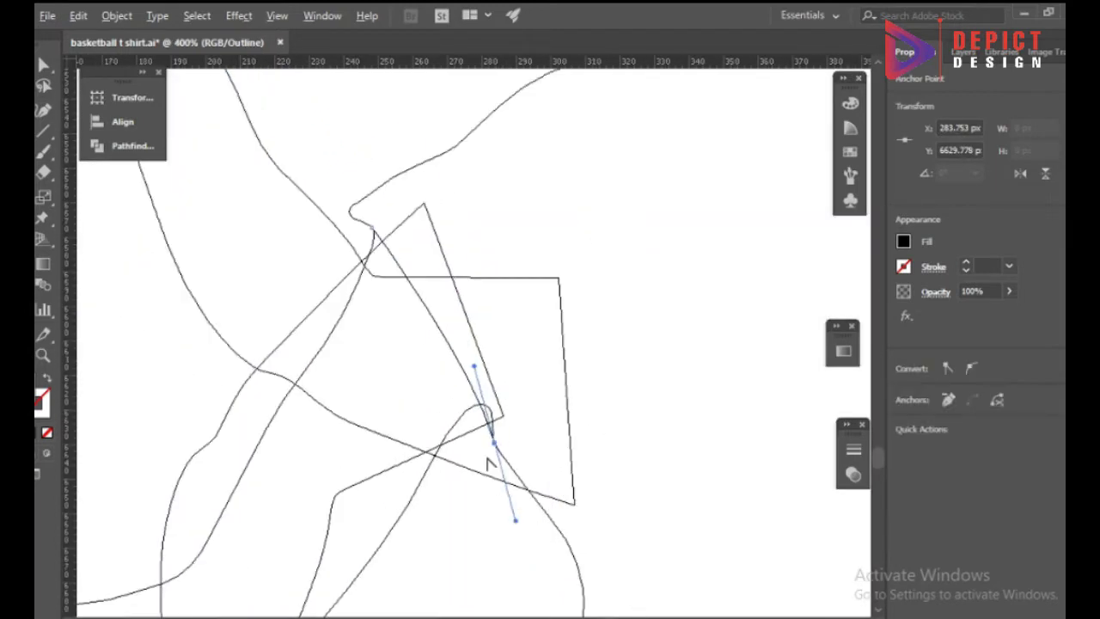
pyautogui.scroll(4, 491, 462)
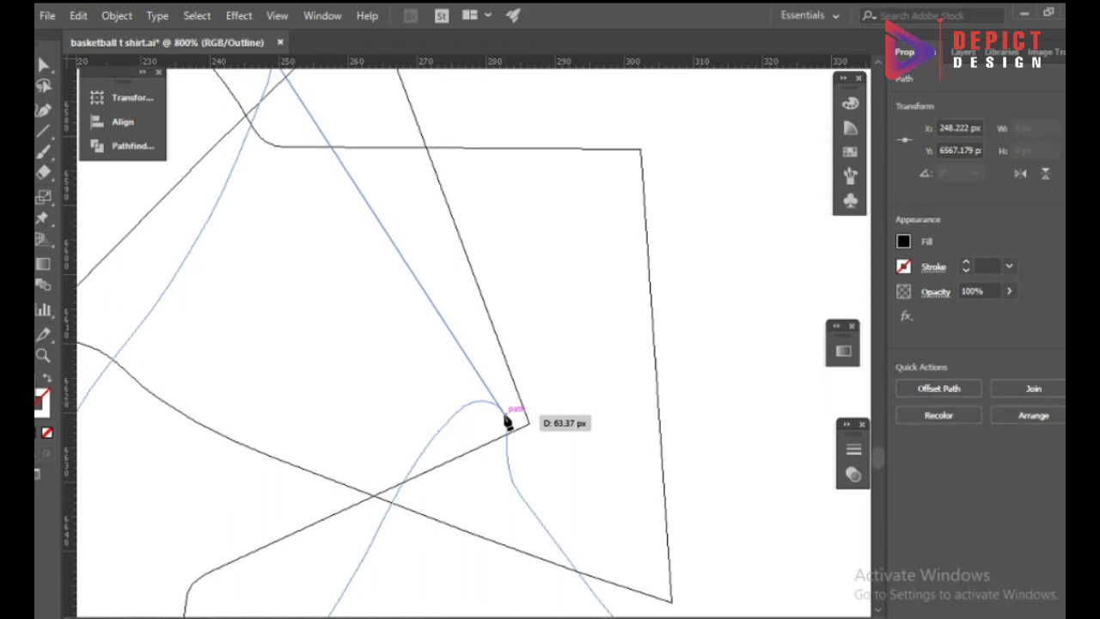
pyautogui.click(503, 416)
pyautogui.scroll(-3, 507, 425)
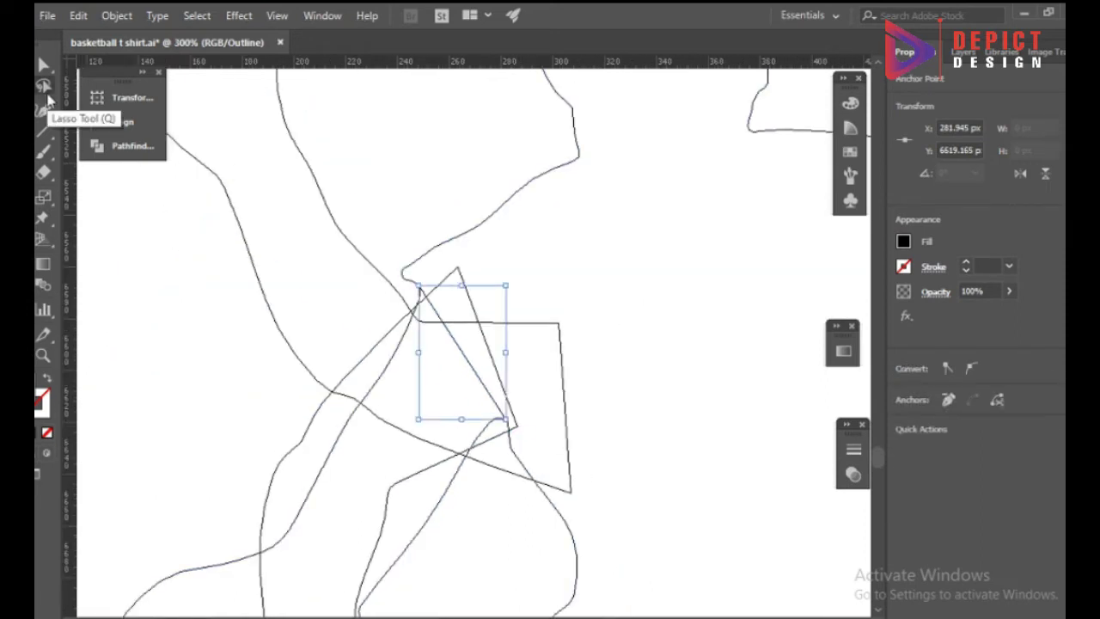
# - Remove the original ball-holding arm and ball from the player with Shape Builder, and delete the lower copied arm
pyautogui.hotkey('ctrl', 'y')
pyautogui.scroll(-2, 63, 88)
pyautogui.keyDown('shift'); pyautogui.click(242, 311); pyautogui.keyUp('shift')
pyautogui.hotkey('shift', 'm')
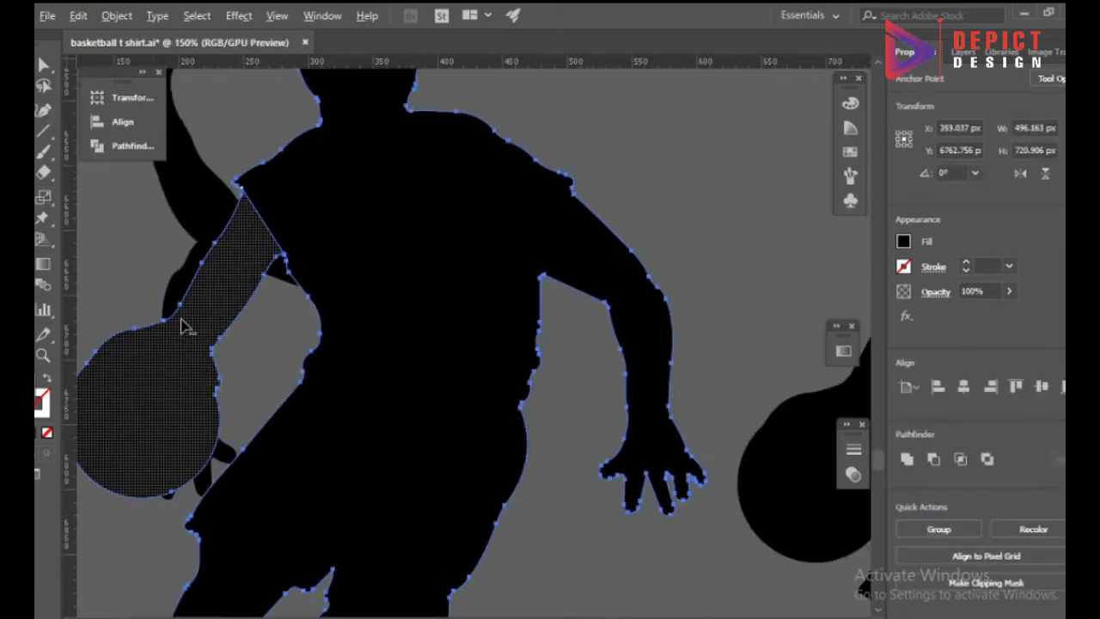
pyautogui.keyDown('alt'); pyautogui.click(183, 326); pyautogui.keyUp('alt')
pyautogui.scroll(-2, 416, 331)
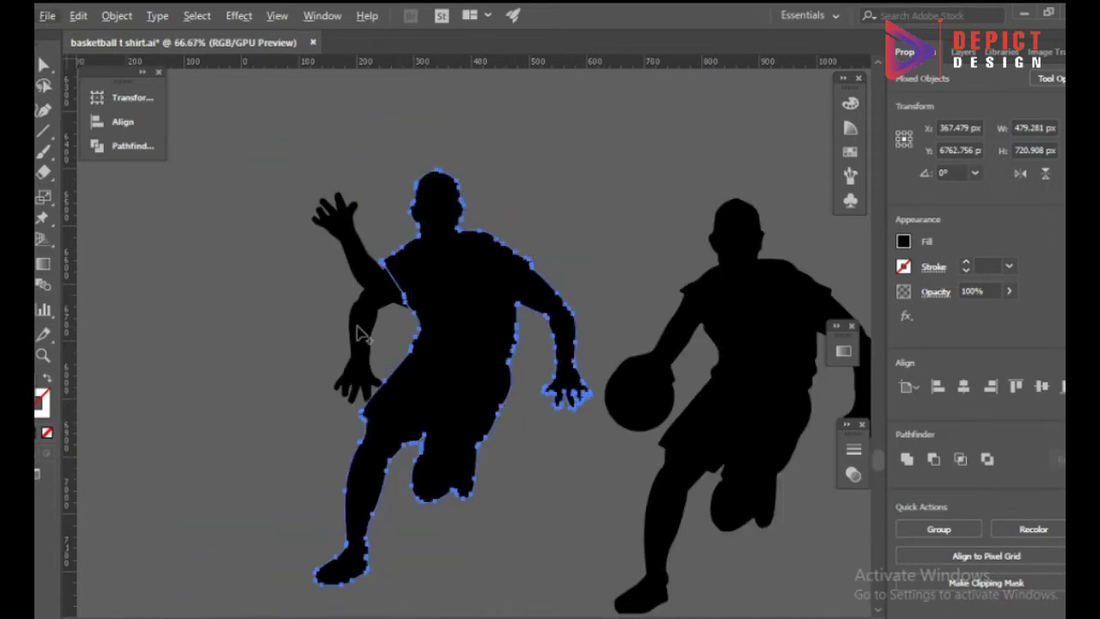
pyautogui.scroll(1, 222, 249)
pyautogui.press('Delete')
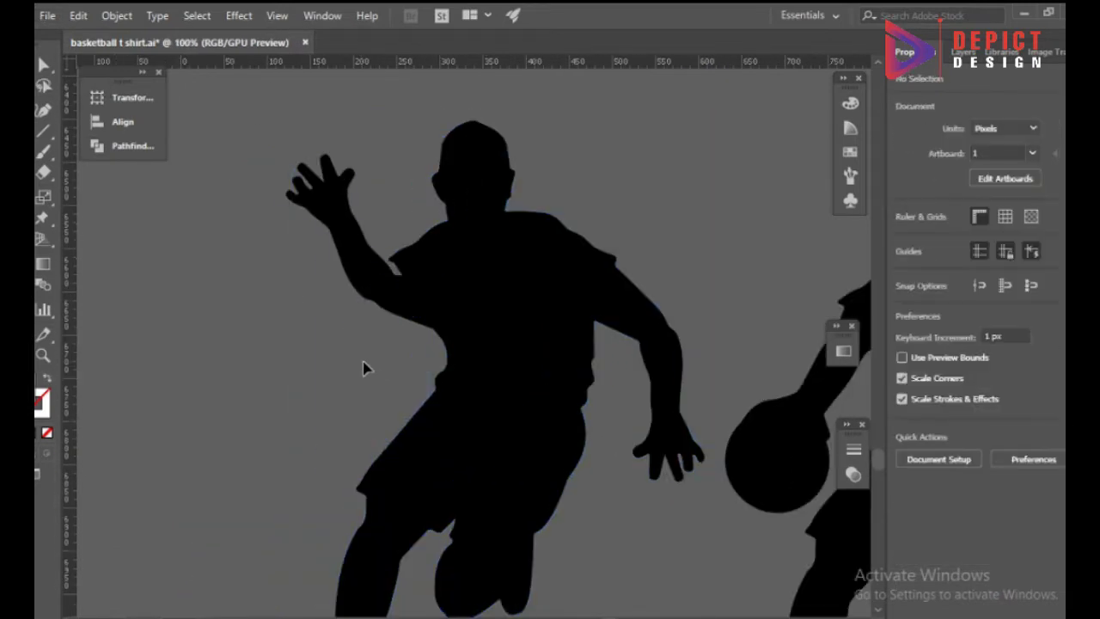
# - Rotate the raised arm outward and move it onto the player's ball-side shoulder
pyautogui.scroll(1, 405, 304)
pyautogui.moveTo(405, 304); pyautogui.dragTo(397, 289)
pyautogui.click(427, 387)
pyautogui.scroll(-3, 428, 393)
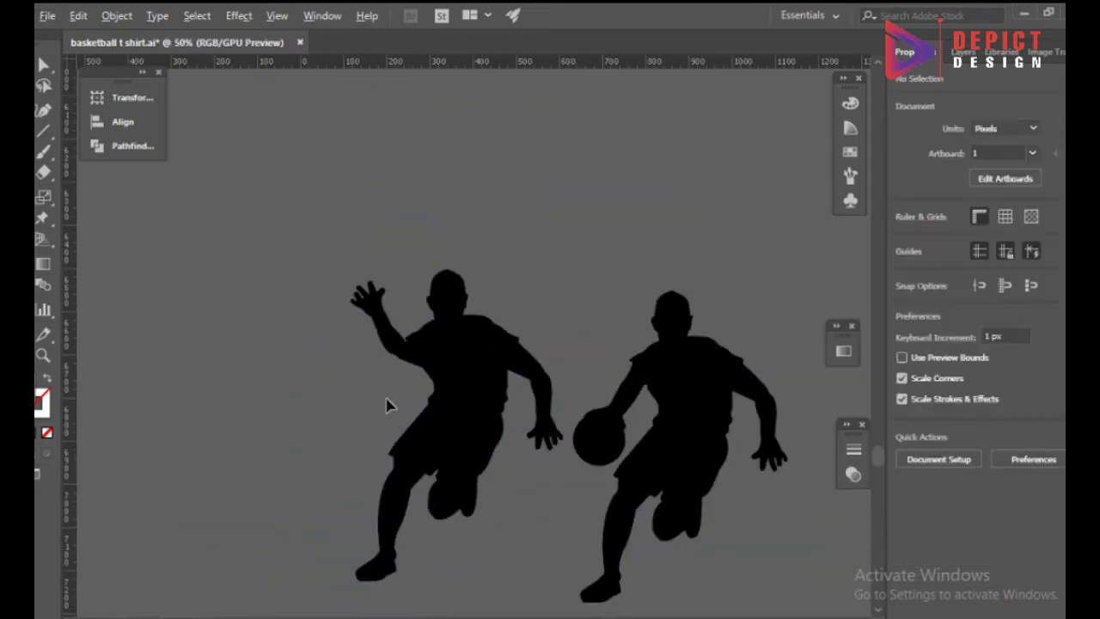
pyautogui.click(423, 361)
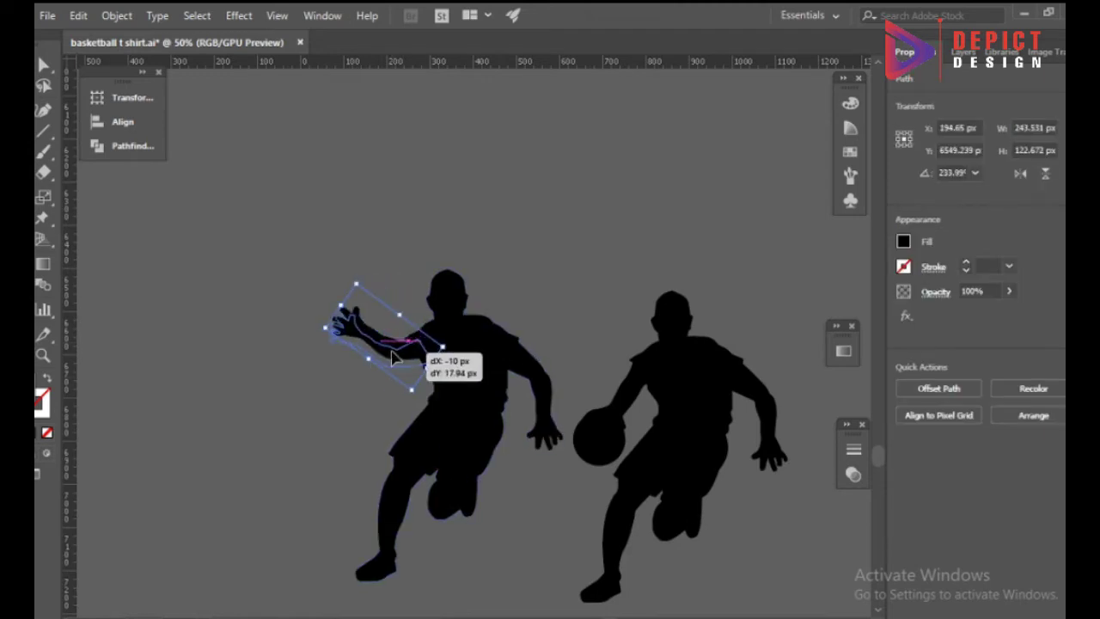
pyautogui.moveTo(391, 351); pyautogui.dragTo(390, 354)
pyautogui.click(361, 418)
pyautogui.scroll(-4, 361, 418)
pyautogui.scroll(-1, 361, 418)
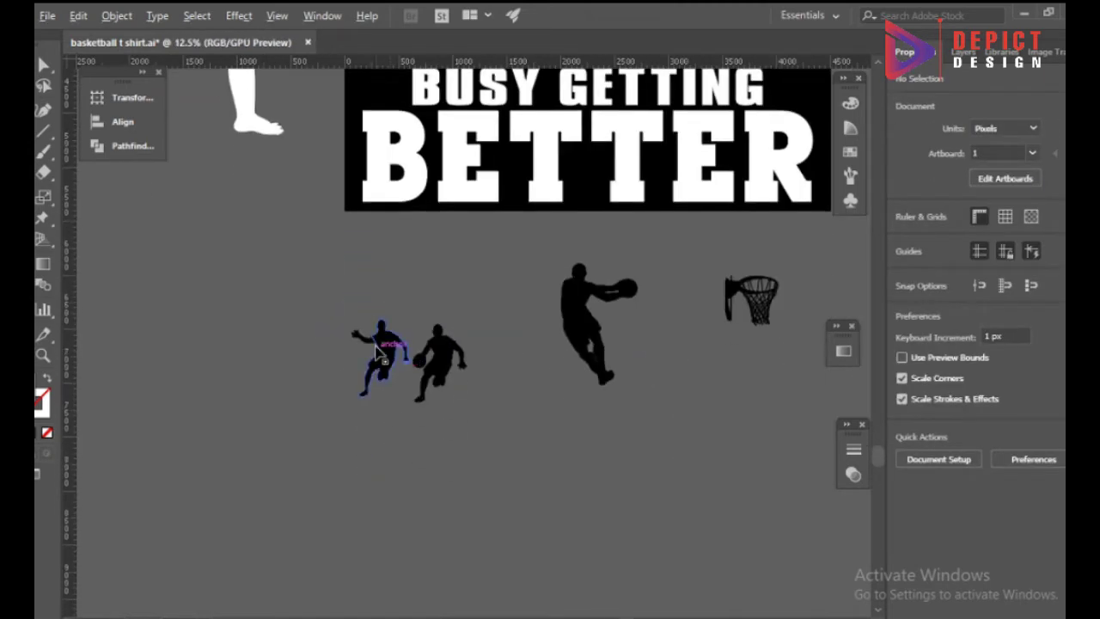
# - Scale the outstretched arm down slightly, reseat it at the shoulder, and group it with the body
pyautogui.scroll(8, 372, 344)
pyautogui.click(306, 318)
pyautogui.moveTo(178, 195); pyautogui.dragTo(244, 243)
pyautogui.moveTo(431, 390); pyautogui.dragTo(470, 374)
pyautogui.click(451, 430)
pyautogui.scroll(-5, 451, 430)
pyautogui.scroll(-4, 423, 449)
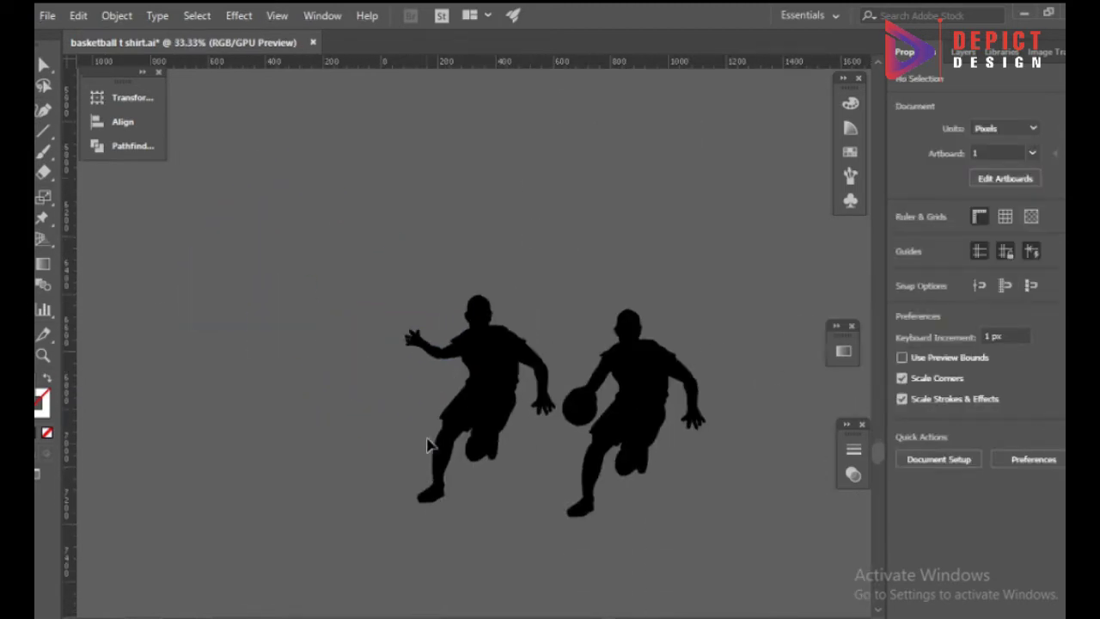
pyautogui.rightClick(487, 347)
pyautogui.click(531, 456)
# - Copy the grouped player onto the retro stripes beside the large player's legs, toward the outer edge, and enlarge the copy slightly
pyautogui.scroll(-4, 361, 507)
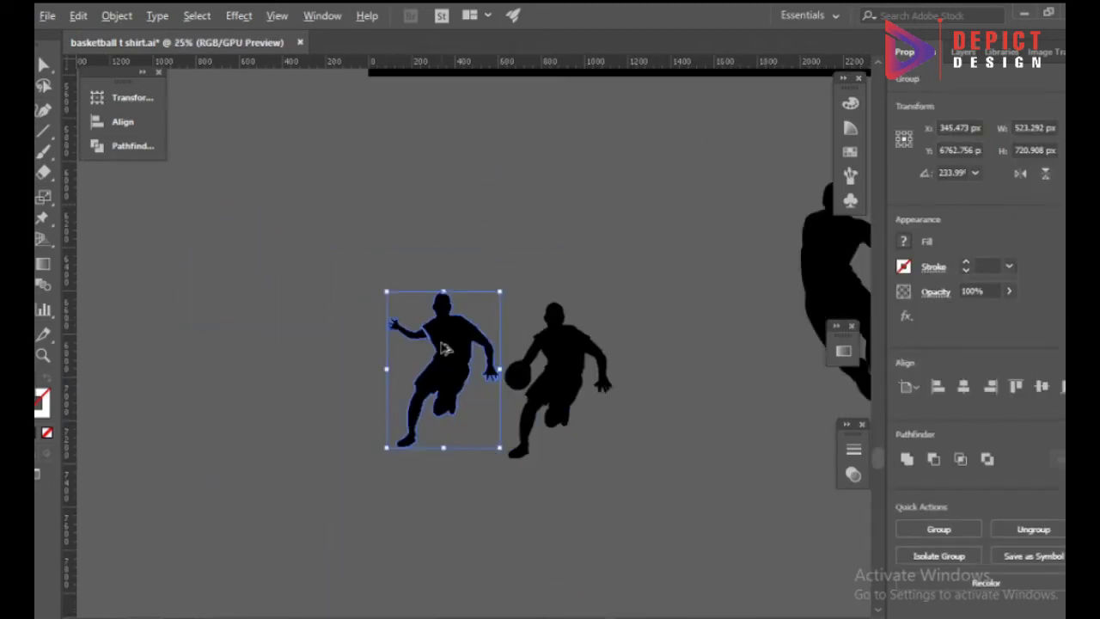
pyautogui.scroll(2, 447, 515)
pyautogui.keyDown('shift'); pyautogui.click(451, 514); pyautogui.keyUp('shift')
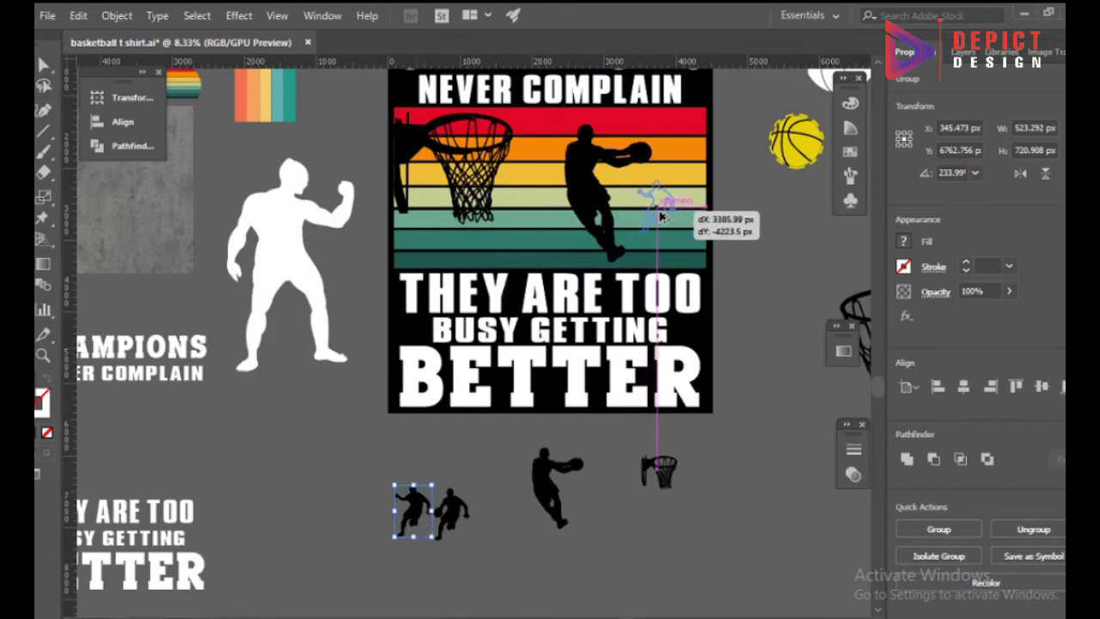
pyautogui.moveTo(662, 218); pyautogui.dragTo(660, 215)
pyautogui.scroll(1, 700, 241)
pyautogui.click(730, 266)
pyautogui.scroll(-1, 679, 271)
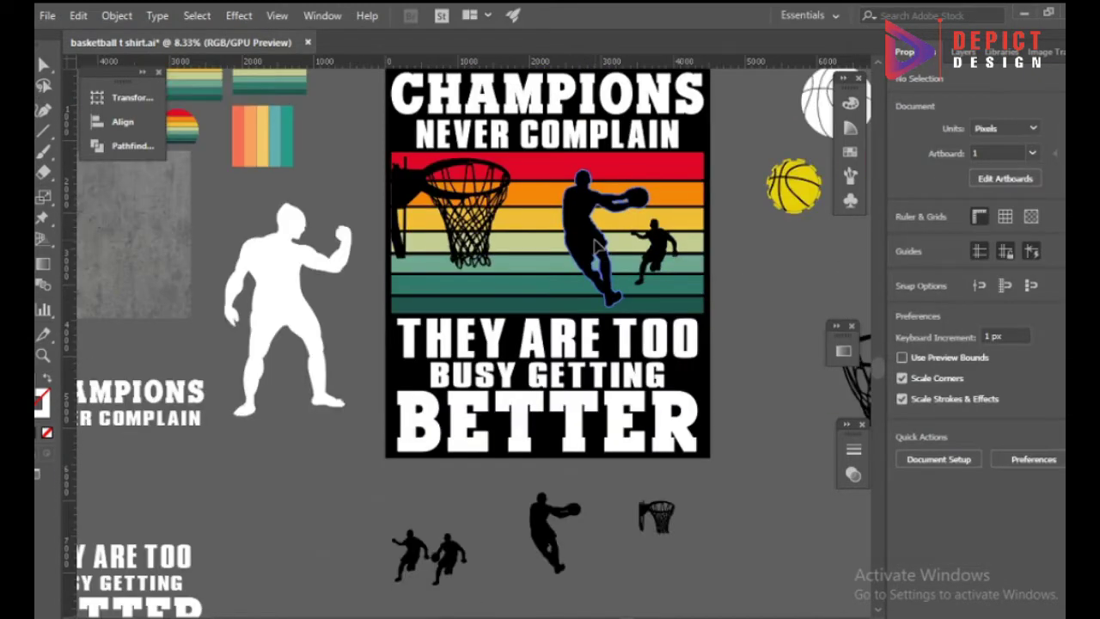
pyautogui.click(645, 240)
pyautogui.click(761, 265)
pyautogui.scroll(-1, 712, 269)
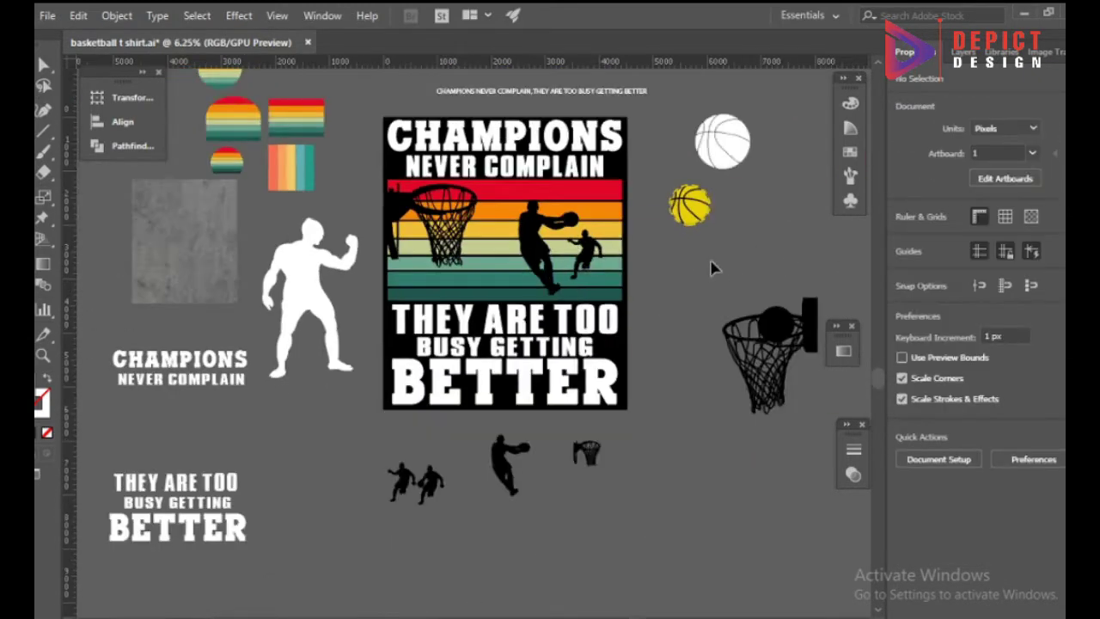
pyautogui.moveTo(605, 262); pyautogui.dragTo(607, 265)
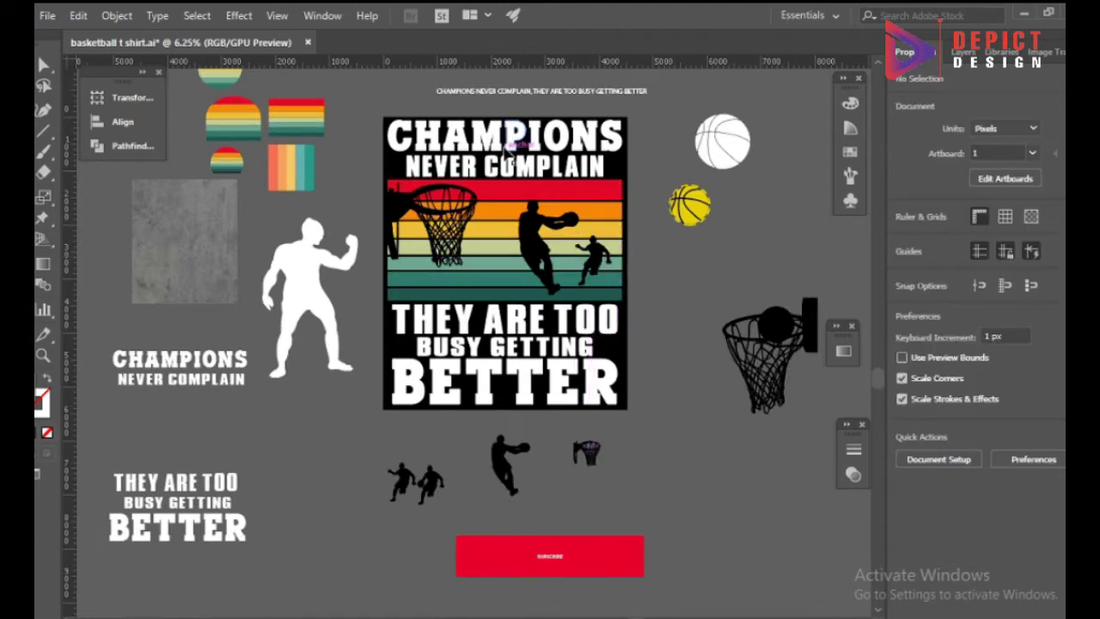
# - Recolor CHAMPIONS, BETTER and THEY ARE TOO with the orange sampled from the retro stripes
pyautogui.click(507, 152)
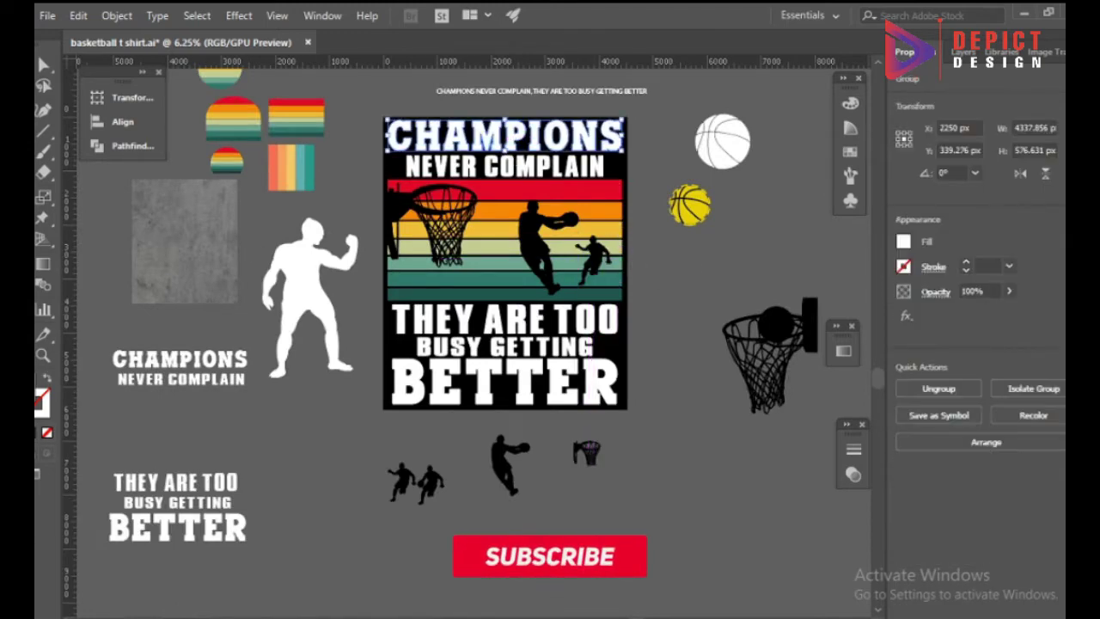
pyautogui.click(495, 207)
pyautogui.click(402, 135)
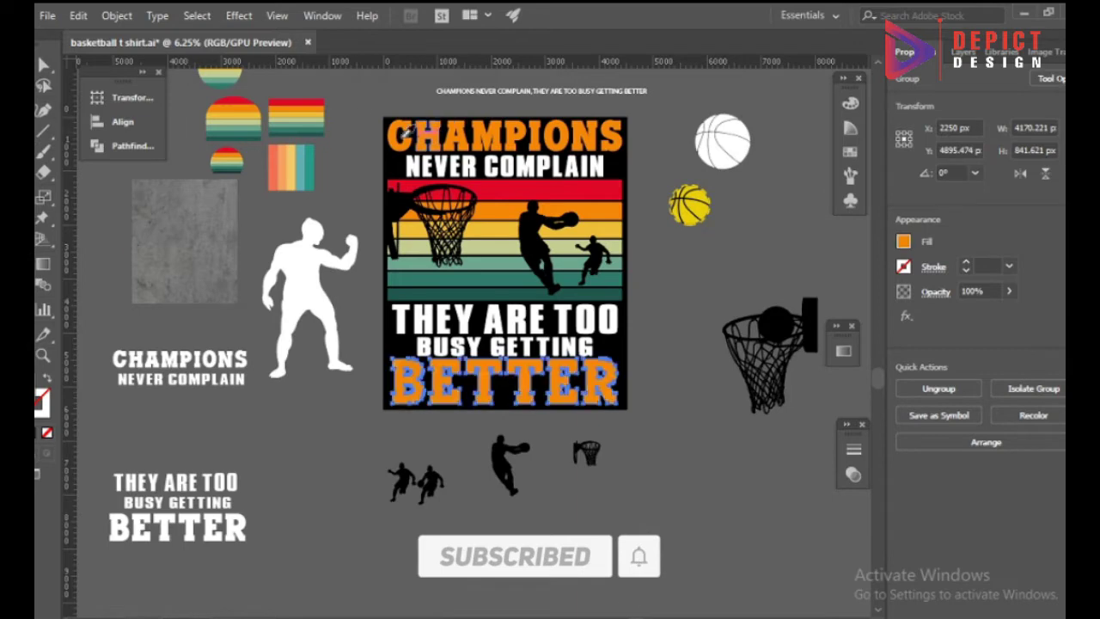
pyautogui.click(418, 374)
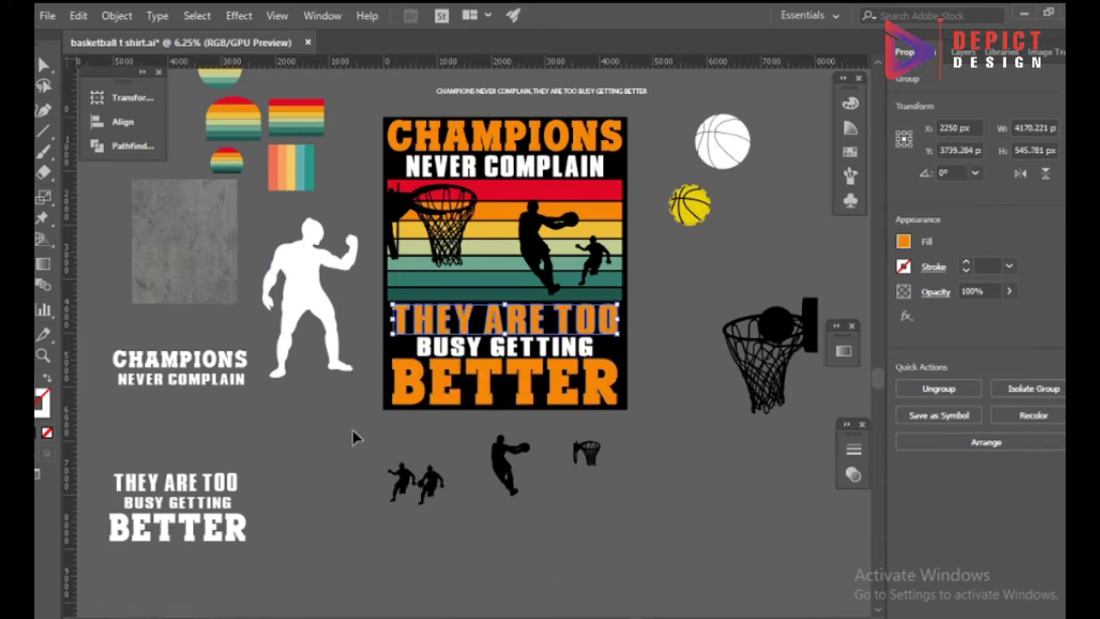
# - Reduce the height of BETTER to about 783 px from its upper edge, keeping its width
pyautogui.click(352, 437)
pyautogui.scroll(3, 531, 380)
pyautogui.click(467, 344)
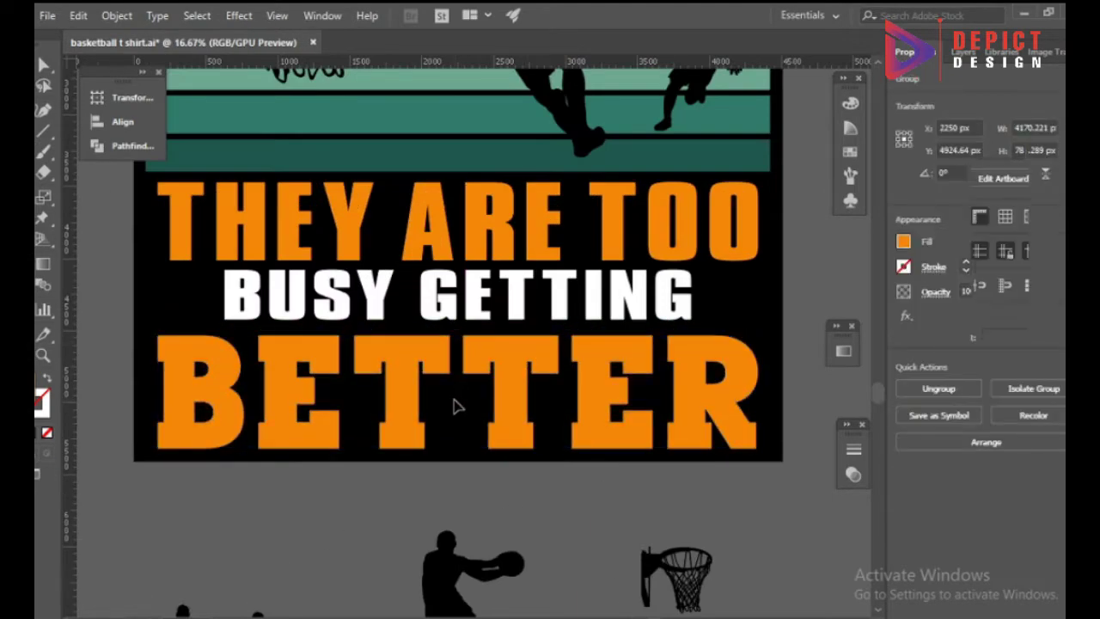
pyautogui.scroll(-2, 458, 406)
pyautogui.scroll(-1, 455, 425)
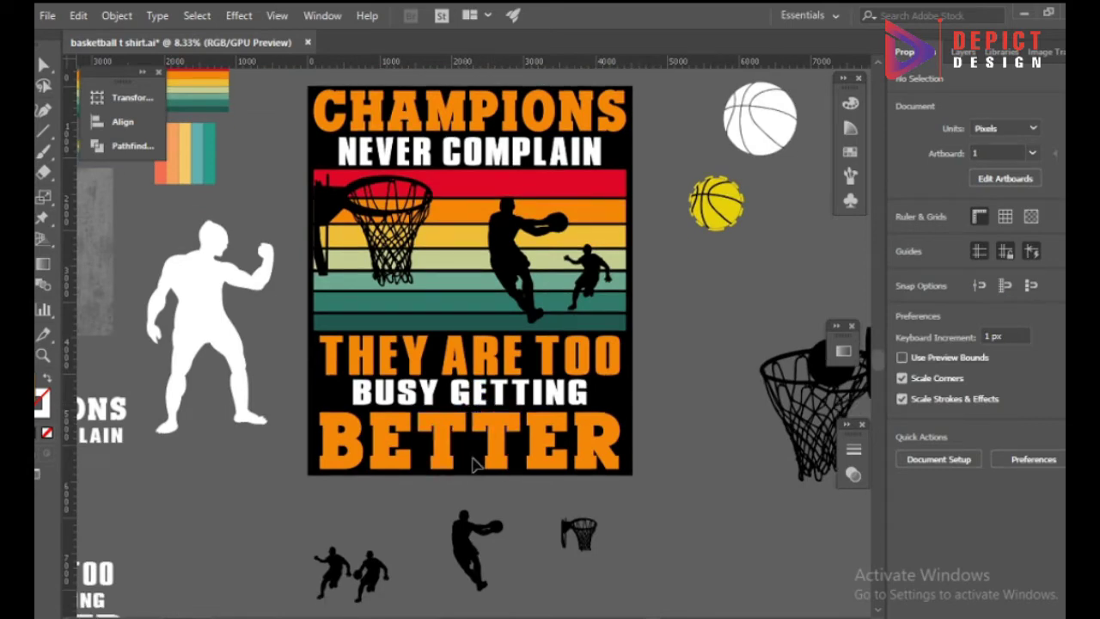
pyautogui.scroll(1, 469, 461)
pyautogui.scroll(-1, 472, 455)
# - Offset the path of BETTER outward by about 70 px with round joins and unite the offset shapes
pyautogui.click(469, 451)
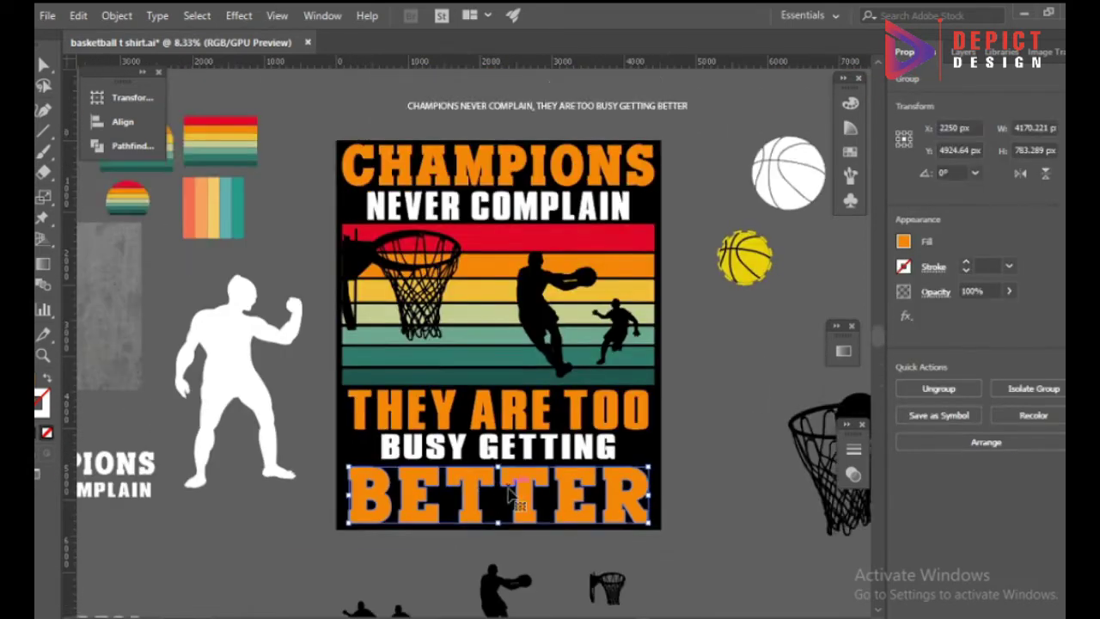
pyautogui.scroll(1, 471, 455)
pyautogui.click(117, 16)
pyautogui.moveTo(184, 387)
pyautogui.click(435, 447)
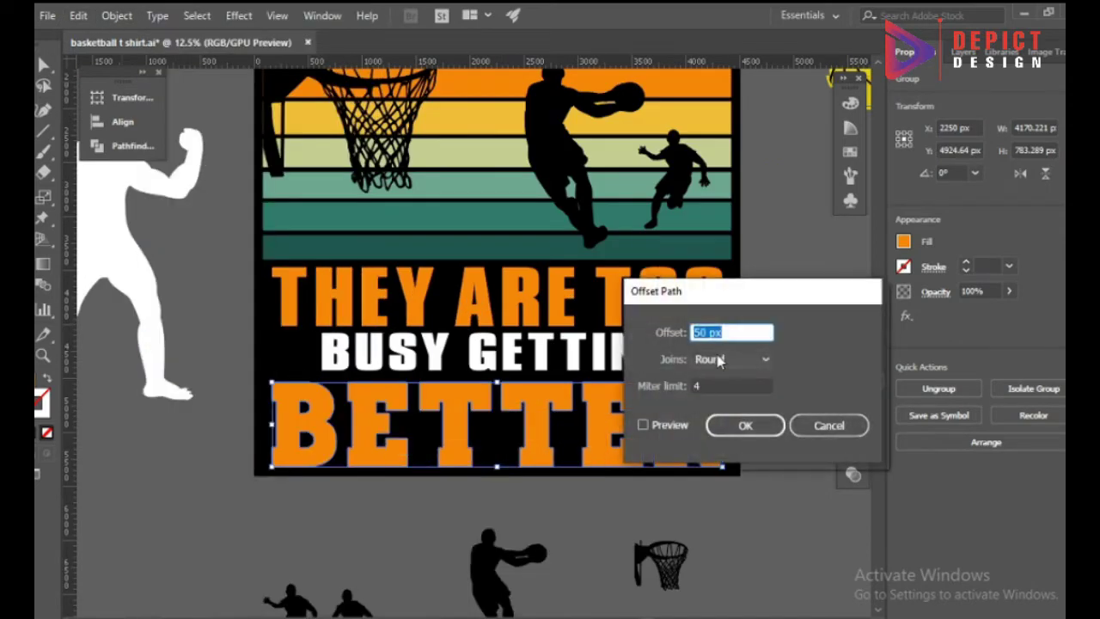
pyautogui.click(644, 425)
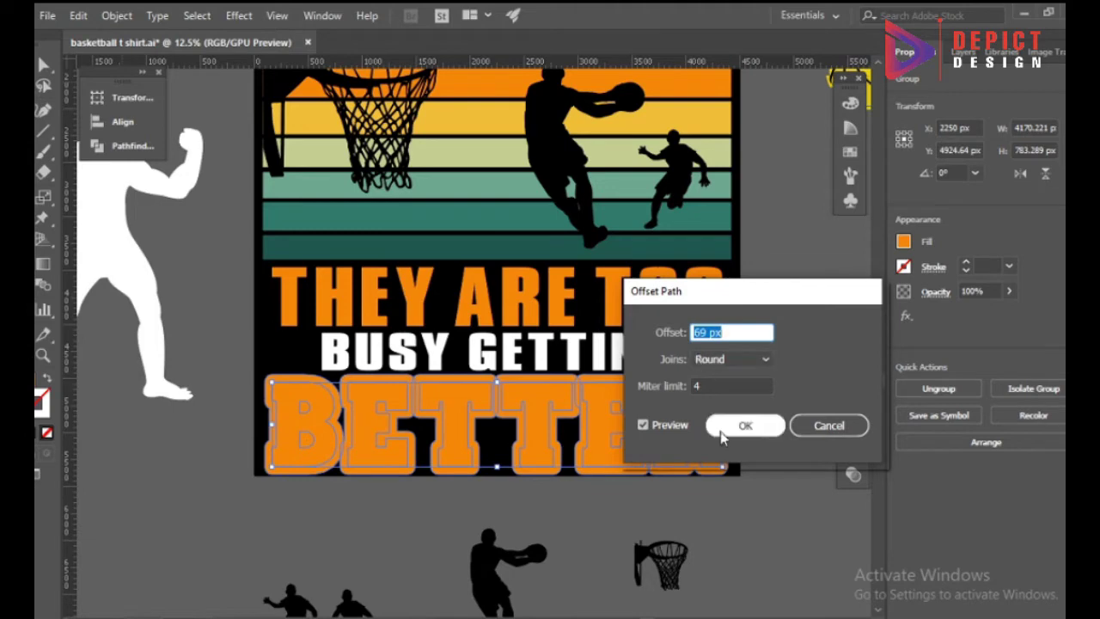
pyautogui.click(745, 425)
pyautogui.click(132, 146)
pyautogui.click(184, 131)
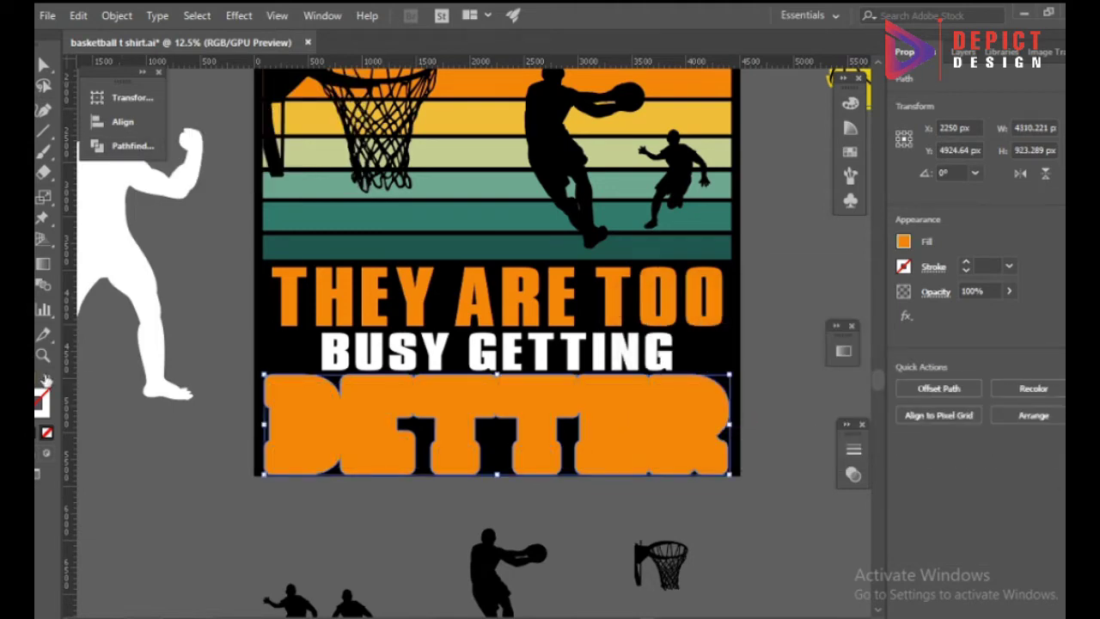
# - Swap the united offset shape's fill to an orange stroke and set the stroke weight to 40 pt
pyautogui.click(46, 380)
pyautogui.click(1032, 550)
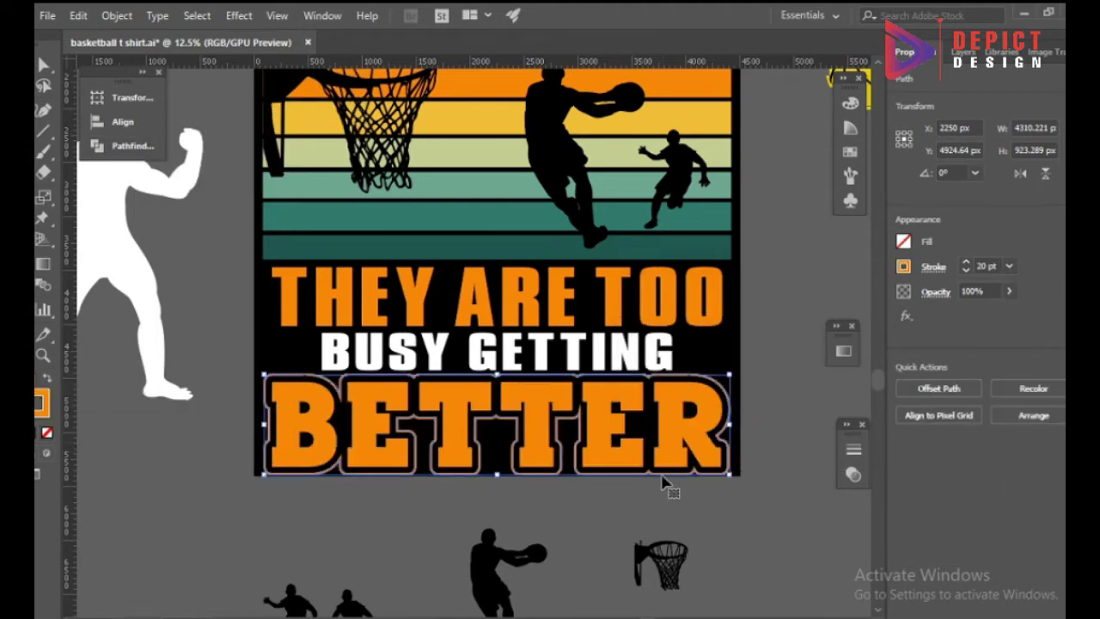
pyautogui.click(1011, 269)
pyautogui.click(1035, 566)
pyautogui.click(776, 464)
pyautogui.scroll(-1, 538, 479)
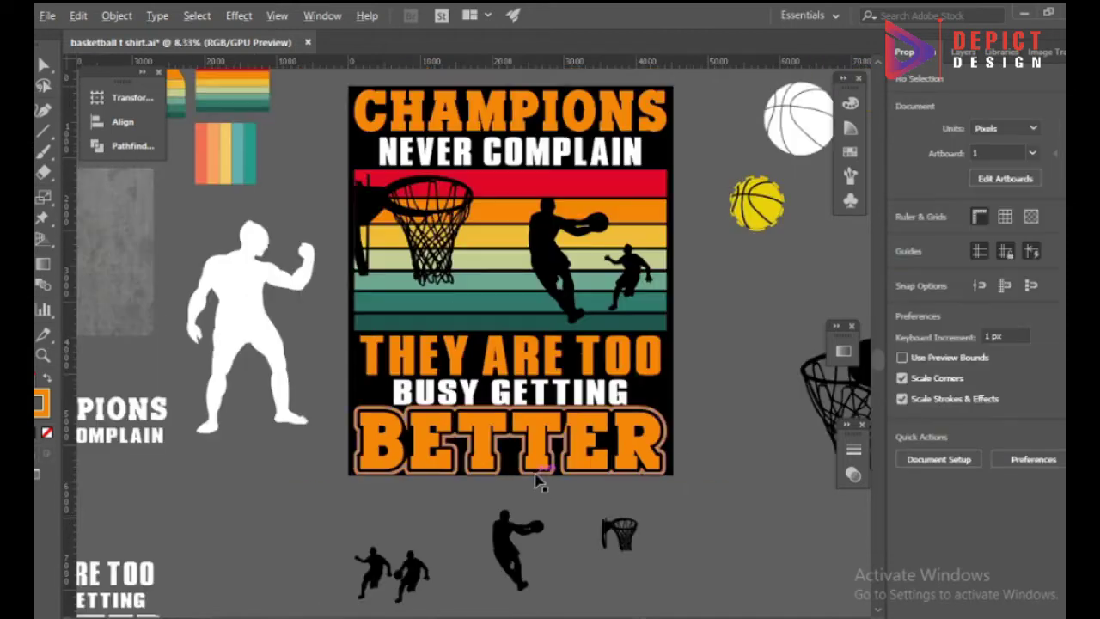
pyautogui.scroll(-1, 571, 533)
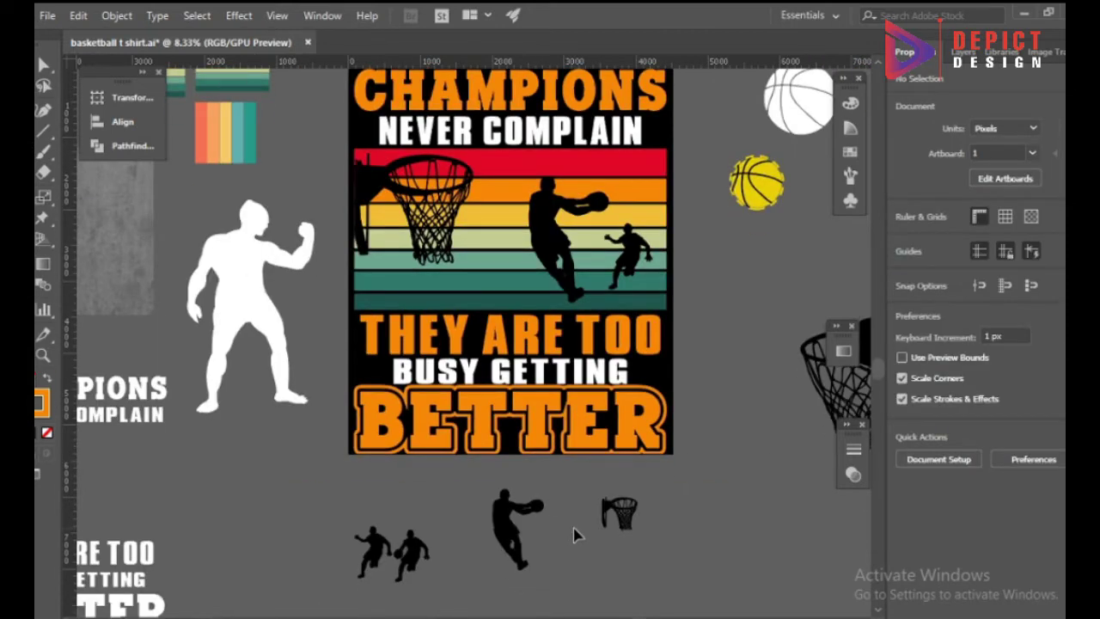
# - Isolate the outline around BETTER and lower the spiked anchor between the second T and the E
pyautogui.scroll(5, 563, 430)
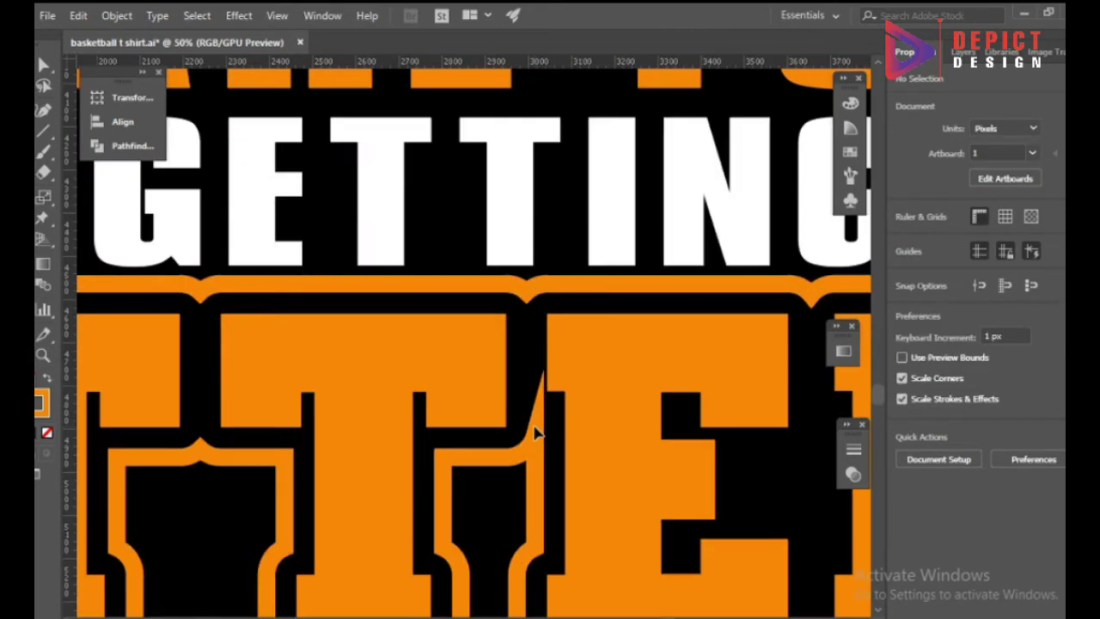
pyautogui.doubleClick(536, 483)
pyautogui.scroll(-3, 535, 473)
pyautogui.scroll(4, 537, 472)
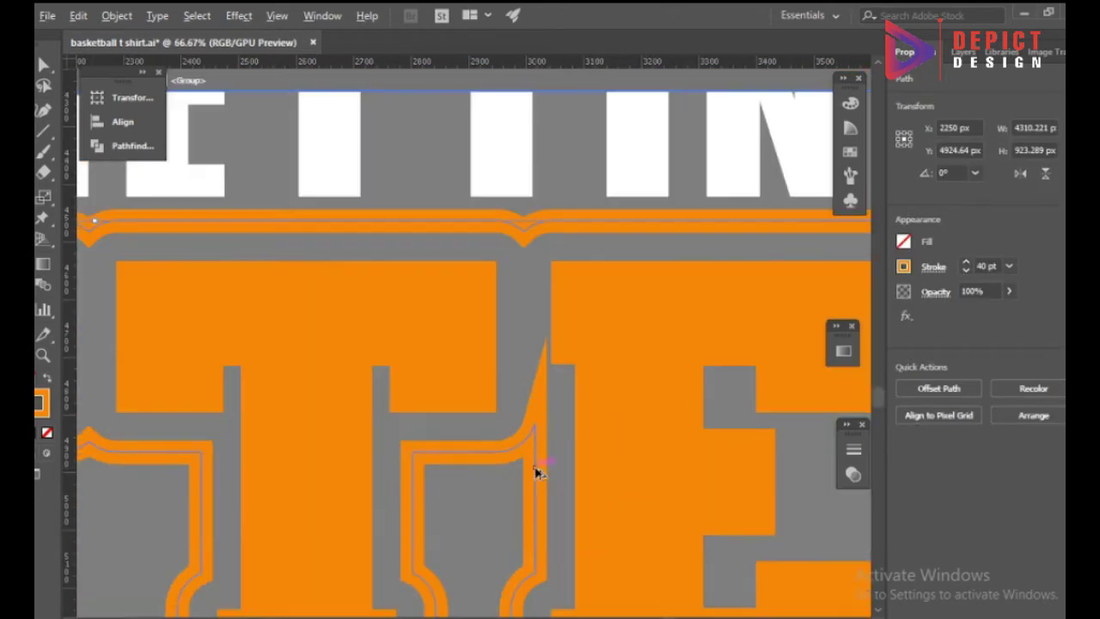
pyautogui.moveTo(530, 438); pyautogui.dragTo(529, 464)
pyautogui.doubleClick(502, 483)
pyautogui.scroll(-6, 503, 486)
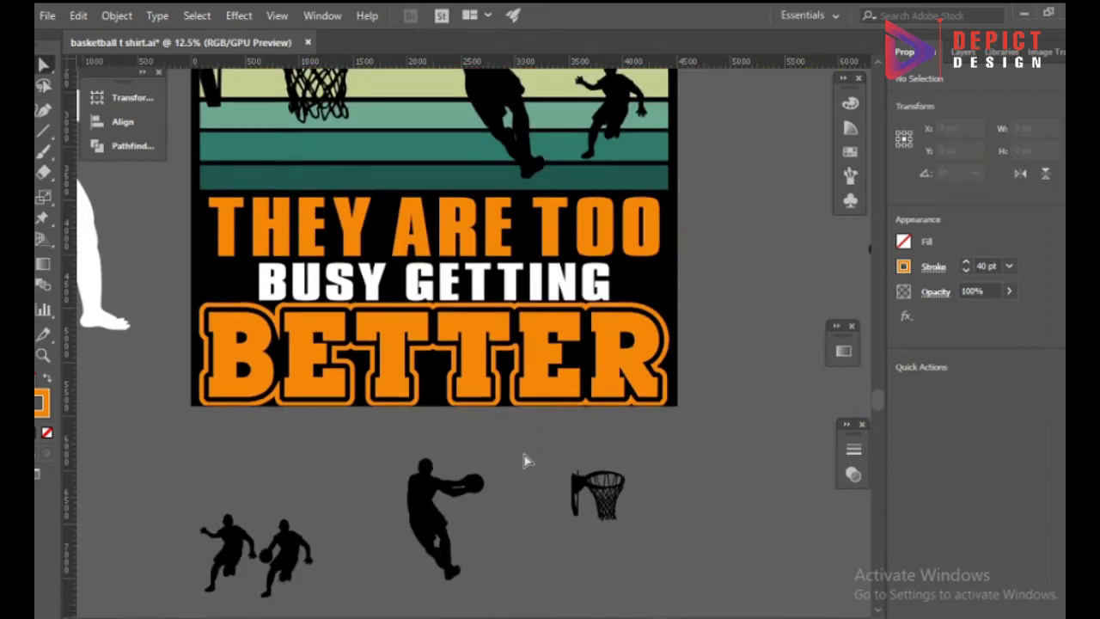
# - Expand the fills and strokes of the BETTER lettering and its outline
pyautogui.scroll(-1, 526, 441)
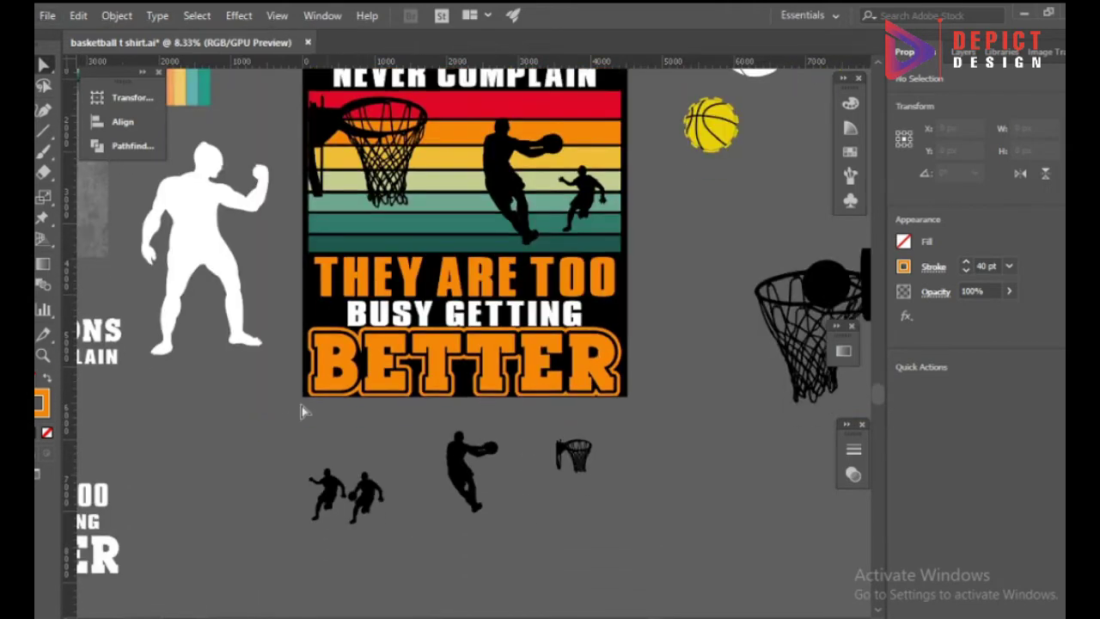
pyautogui.scroll(-2, 464, 464)
pyautogui.scroll(2, 481, 412)
pyautogui.click(494, 404)
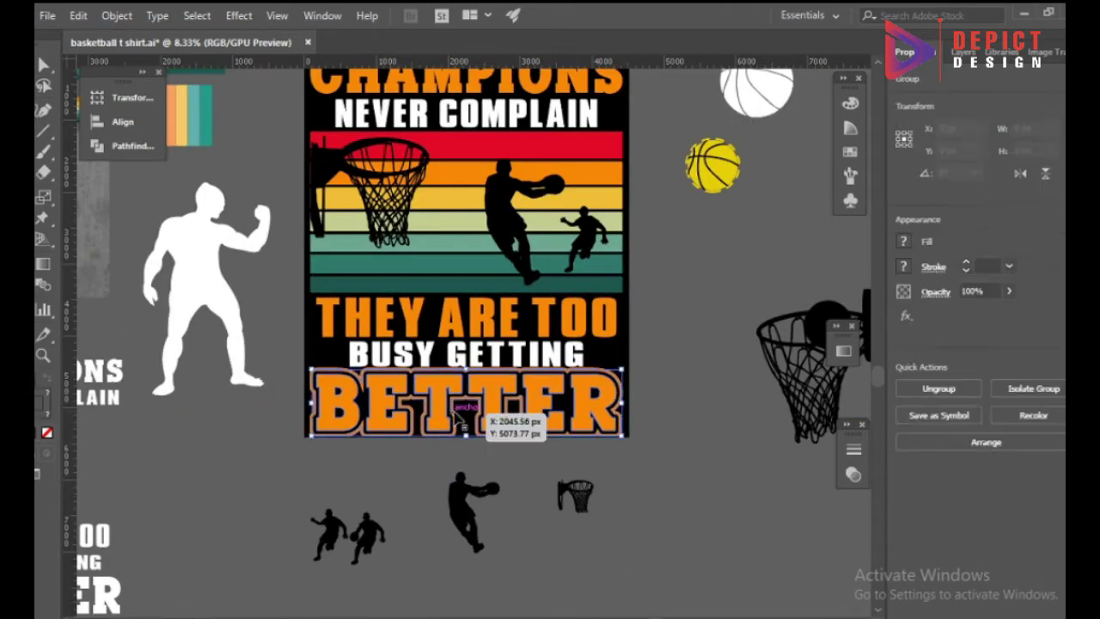
pyautogui.click(116, 14)
pyautogui.click(190, 179)
pyautogui.click(508, 420)
pyautogui.click(515, 462)
pyautogui.scroll(1, 494, 409)
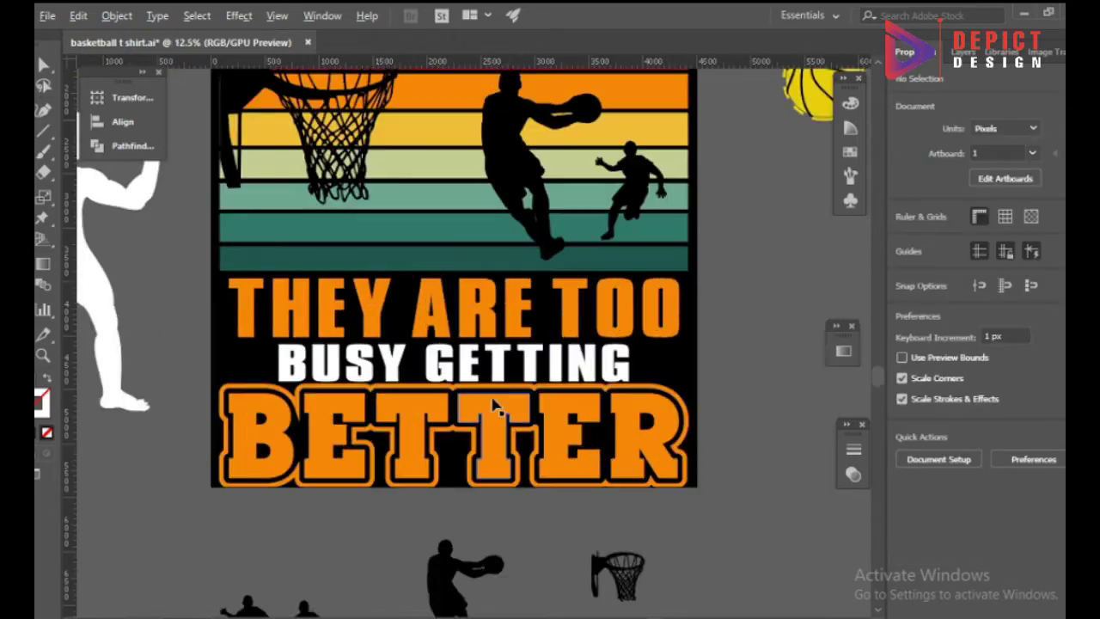
# - Place the yellow basketball after BUSY GETTING, scale it to about 311 px wide, and group its parts
pyautogui.scroll(-1, 520, 432)
pyautogui.scroll(3, 748, 232)
pyautogui.moveTo(747, 232); pyautogui.dragTo(732, 246)
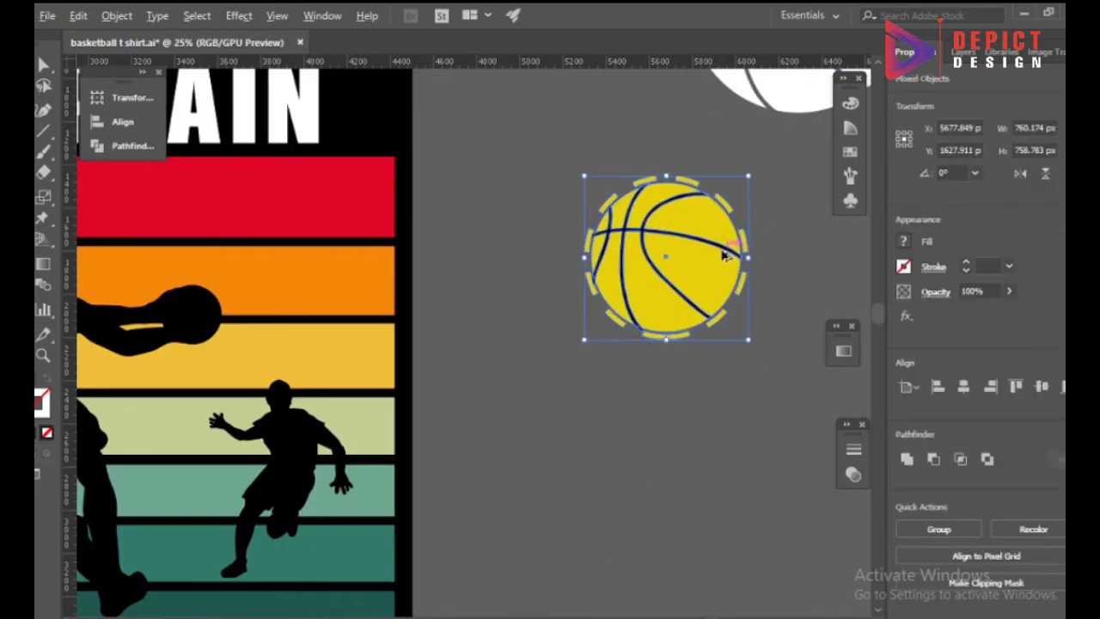
pyautogui.scroll(-3, 722, 258)
pyautogui.scroll(3, 602, 447)
pyautogui.moveTo(652, 486); pyautogui.dragTo(604, 438)
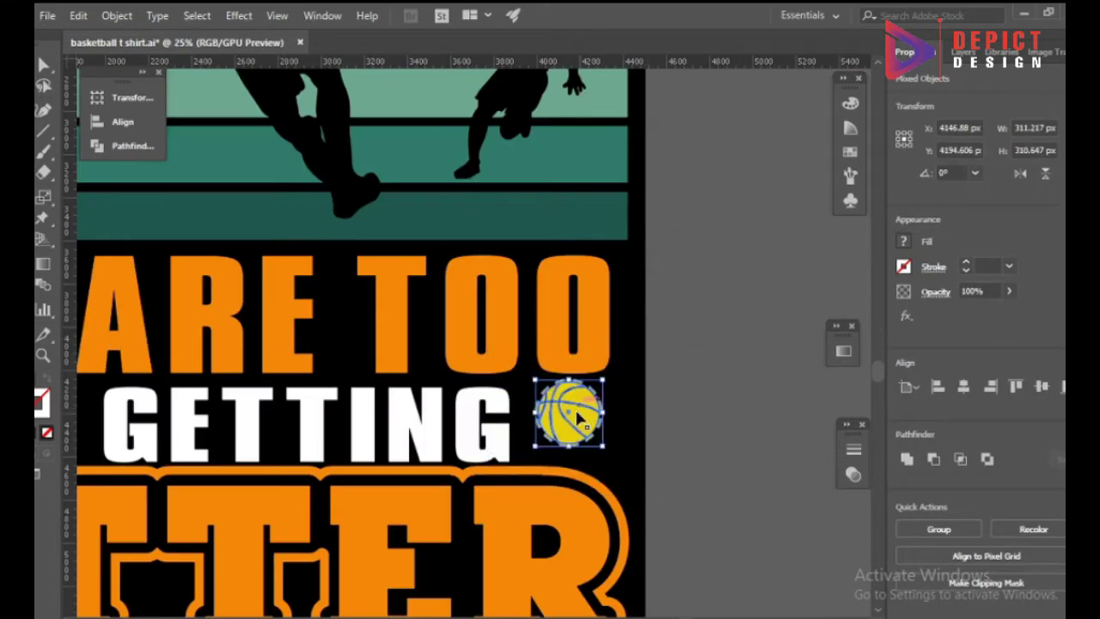
pyautogui.scroll(1, 603, 438)
pyautogui.rightClick(607, 366)
pyautogui.click(593, 476)
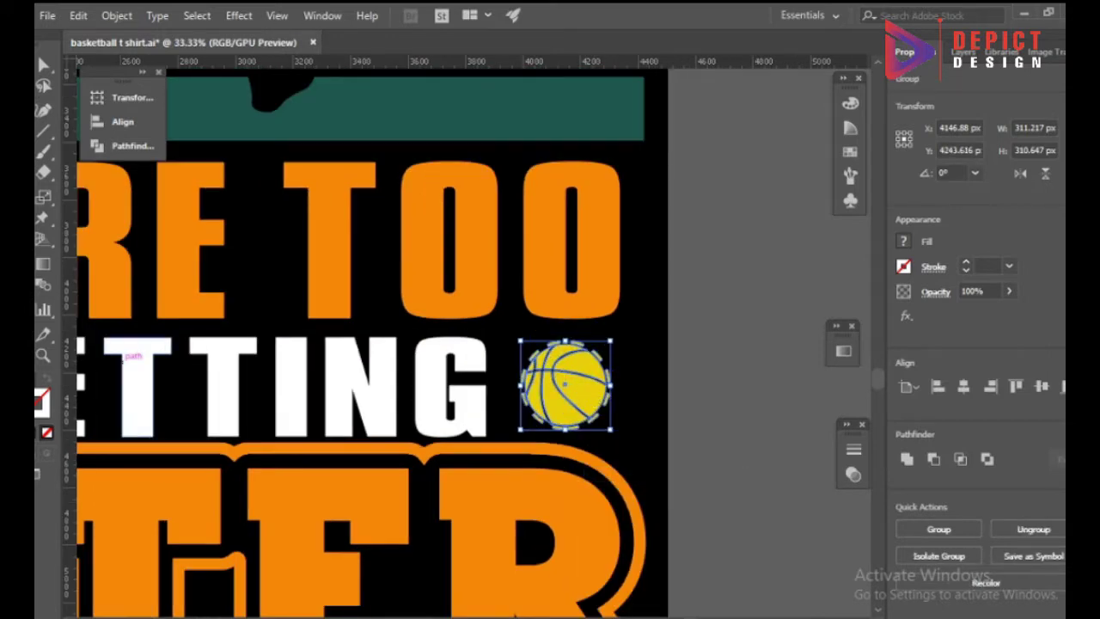
# - Fill the basketball after BUSY GETTING with white and erase its seam shapes with the Shape Builder
pyautogui.scroll(4, 529, 371)
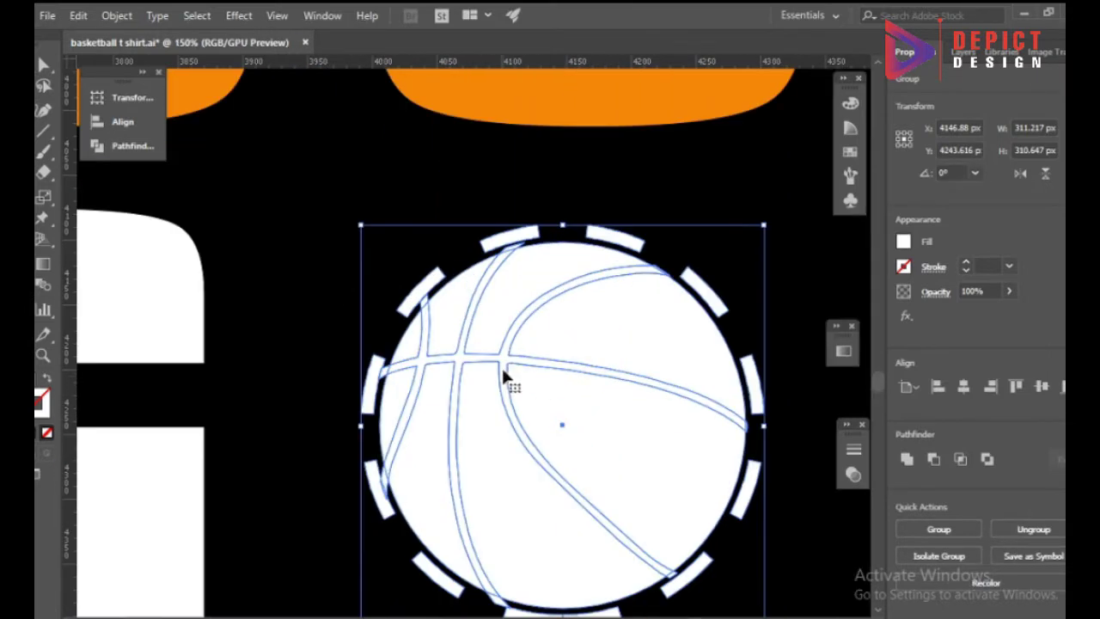
pyautogui.scroll(2, 398, 361)
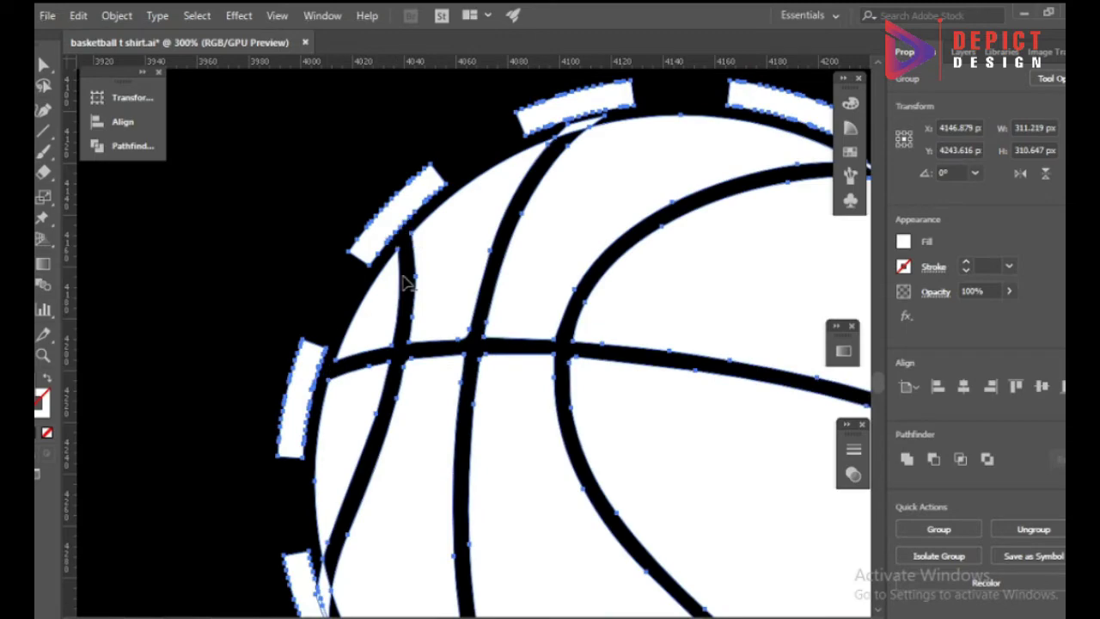
pyautogui.scroll(-3, 406, 279)
pyautogui.scroll(3, 326, 420)
pyautogui.keyDown('alt'); pyautogui.click(315, 416); pyautogui.keyUp('alt')
pyautogui.scroll(-4, 312, 426)
pyautogui.scroll(4, 469, 577)
pyautogui.keyDown('alt'); pyautogui.click(474, 561); pyautogui.keyUp('alt')
# - Erase the leftover slivers where the seams meet the white basketball's rim
pyautogui.scroll(-6, 474, 562)
pyautogui.scroll(3, 589, 559)
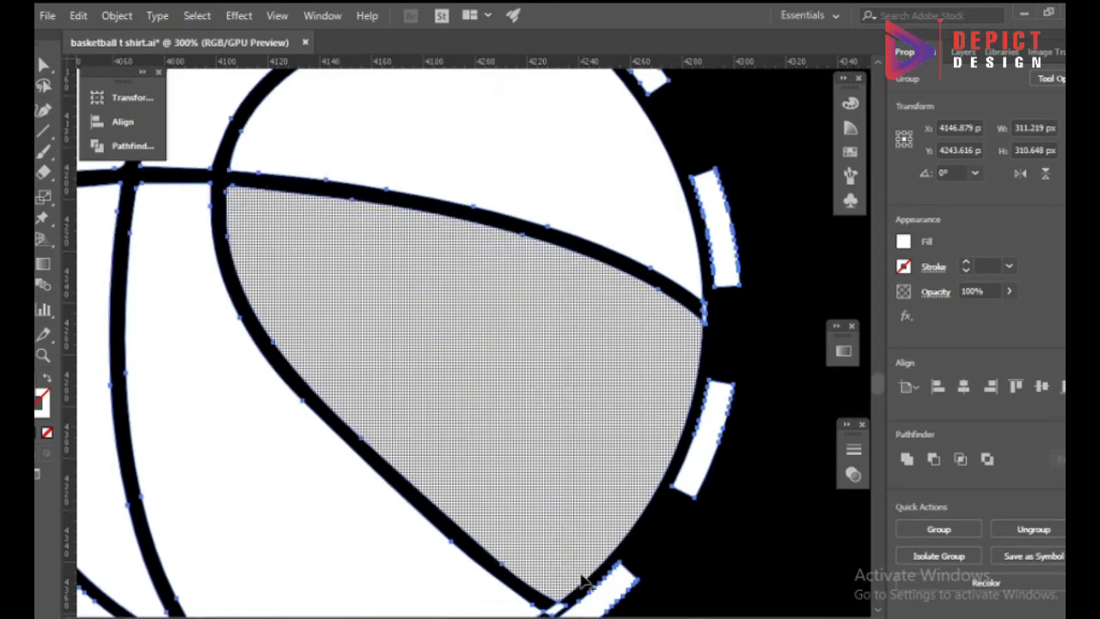
pyautogui.scroll(2, 583, 583)
pyautogui.scroll(-3, 545, 499)
pyautogui.scroll(4, 597, 405)
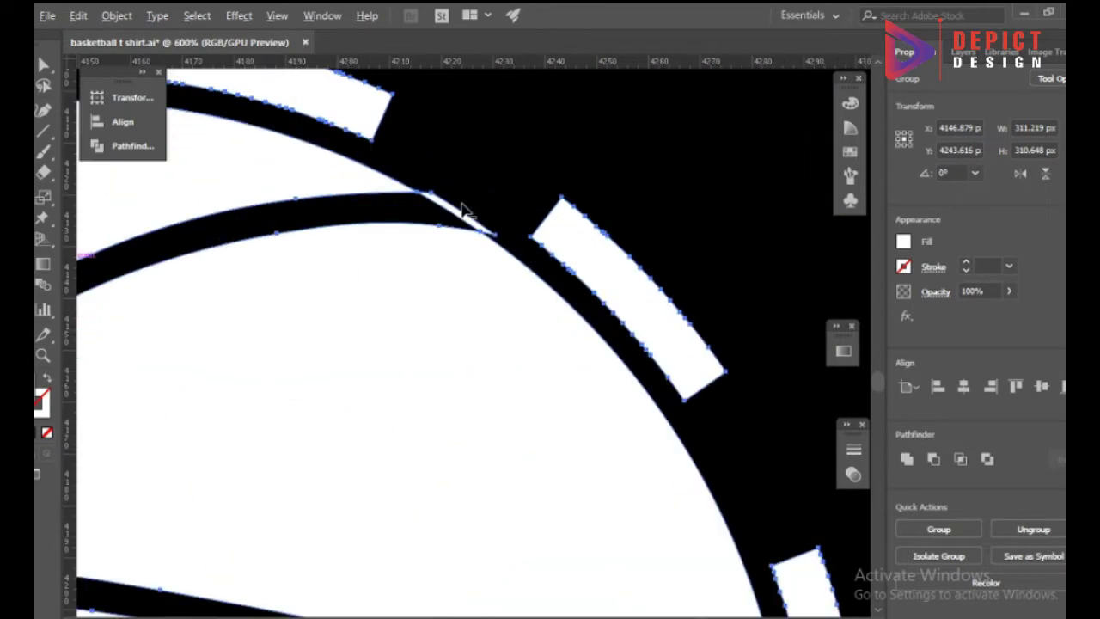
pyautogui.scroll(-3, 462, 210)
pyautogui.scroll(3, 319, 209)
pyautogui.scroll(-4, 297, 275)
pyautogui.scroll(-2, 289, 305)
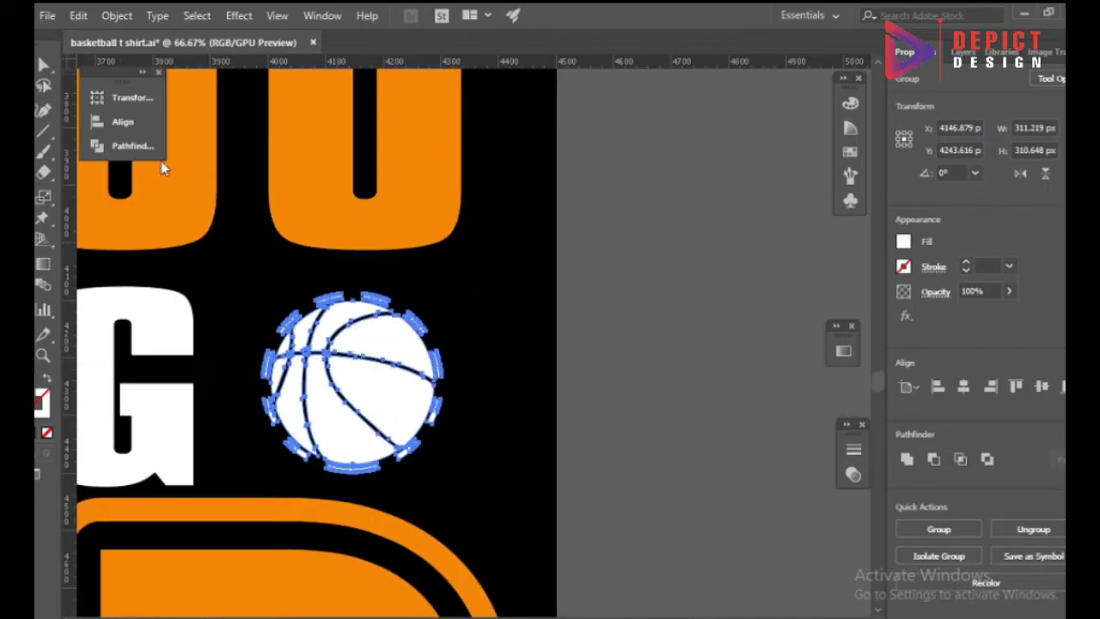
# - Inspect the cleaned-up white basketball in isolation and return to the full design
pyautogui.click(237, 320)
pyautogui.scroll(-1, 484, 369)
pyautogui.scroll(2, 432, 363)
pyautogui.doubleClick(433, 364)
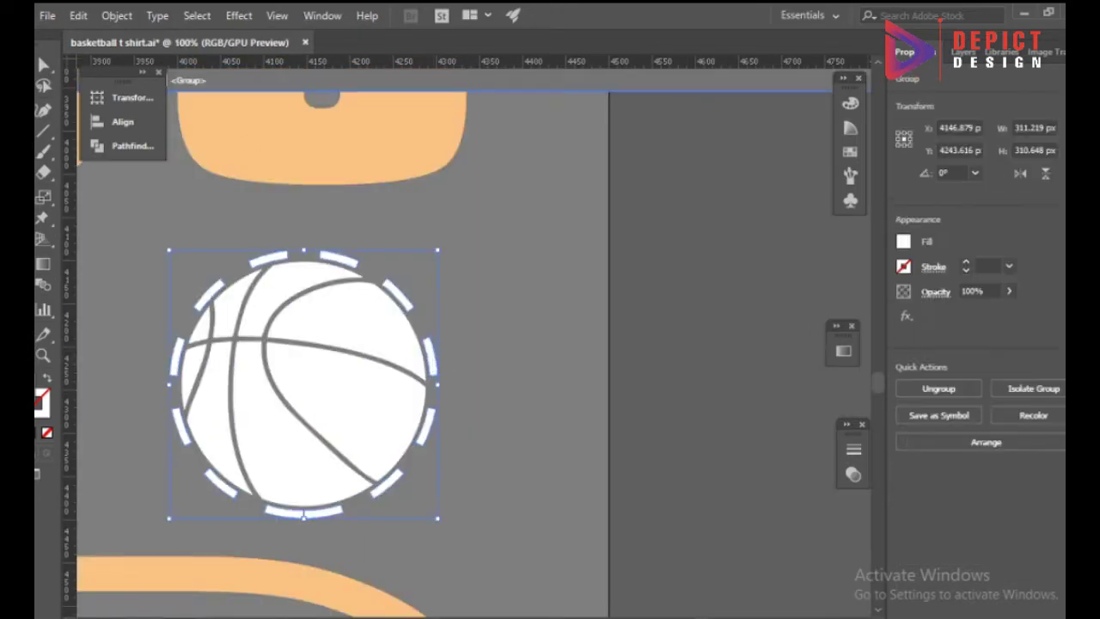
pyautogui.doubleClick(450, 339)
pyautogui.scroll(-6, 633, 350)
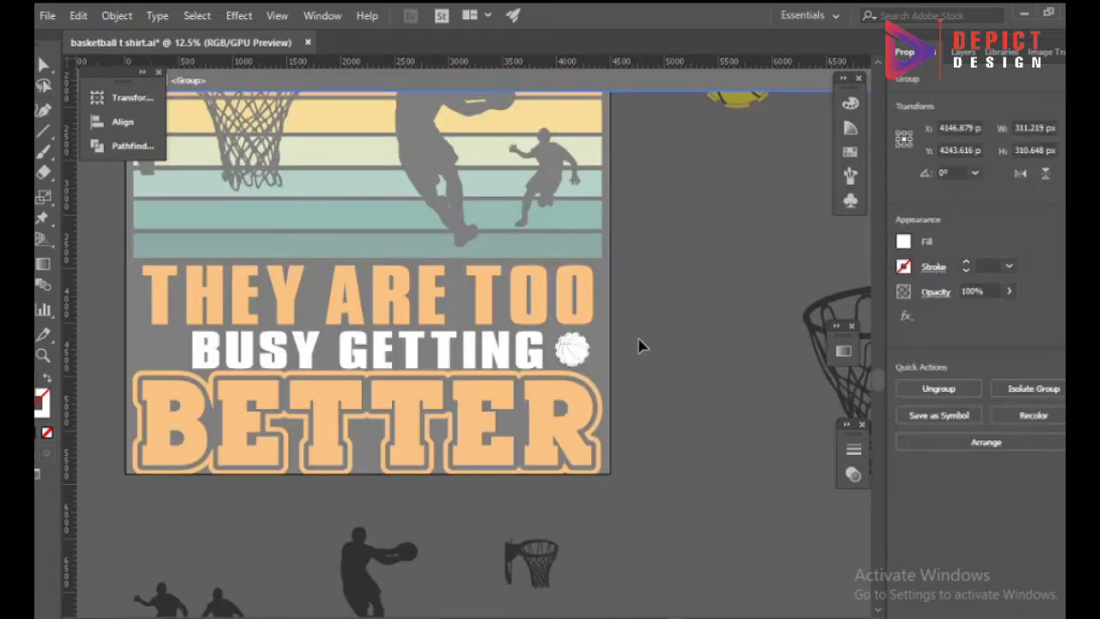
pyautogui.scroll(-1, 636, 348)
pyautogui.scroll(1, 637, 344)
pyautogui.click(637, 340)
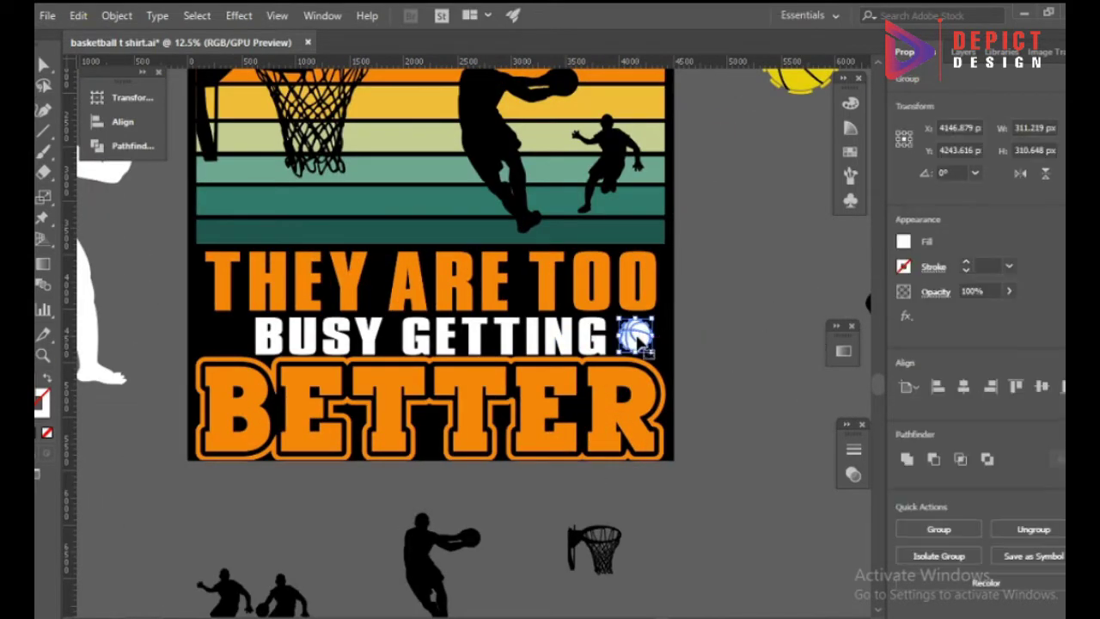
# - Align the white basketball's right edge with the right edge of the BETTER outline
pyautogui.rightClick(636, 339)
pyautogui.press('Escape')
pyautogui.keyDown('shift'); pyautogui.click(612, 391); pyautogui.keyUp('shift')
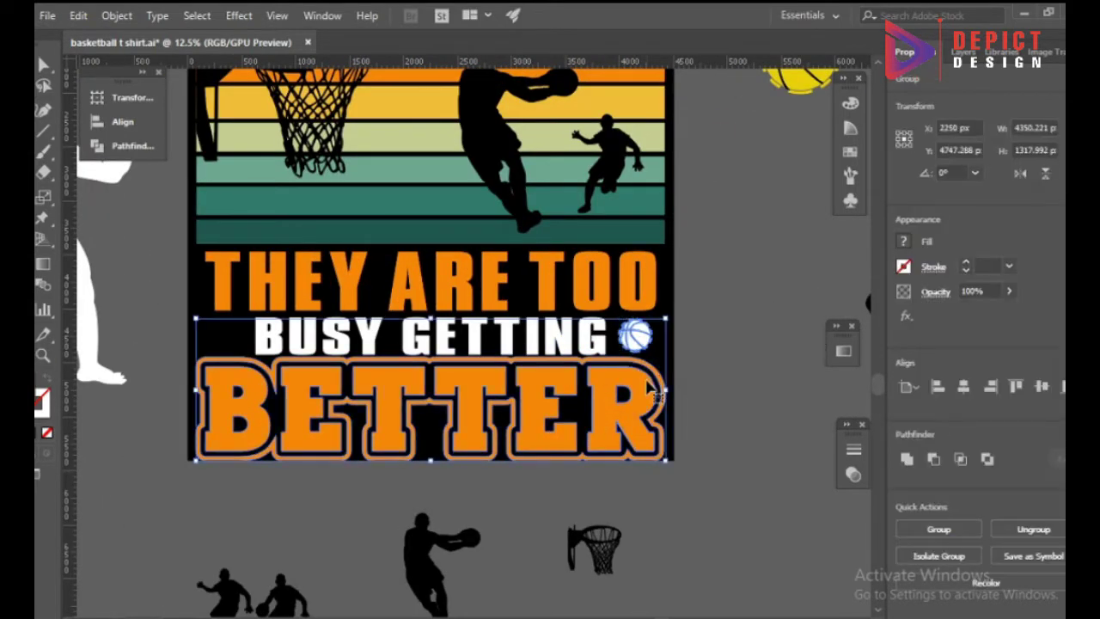
pyautogui.click(142, 124)
pyautogui.click(647, 337)
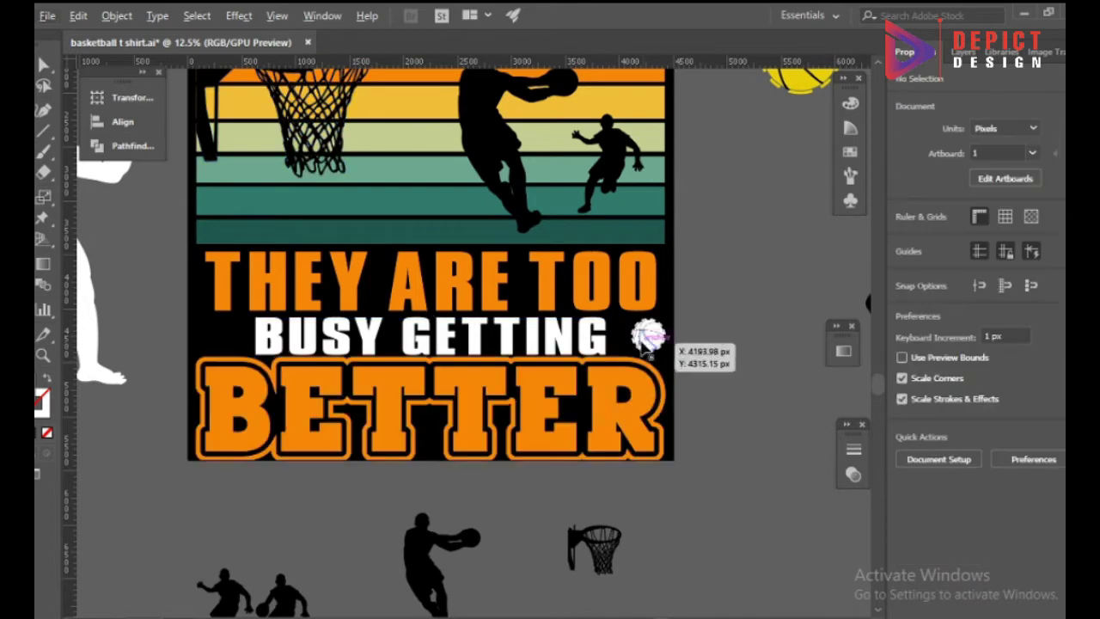
# - Copy the white basketball to the start of the BUSY GETTING line and align it with BETTER's left edge
pyautogui.moveTo(228, 338); pyautogui.dragTo(651, 338)
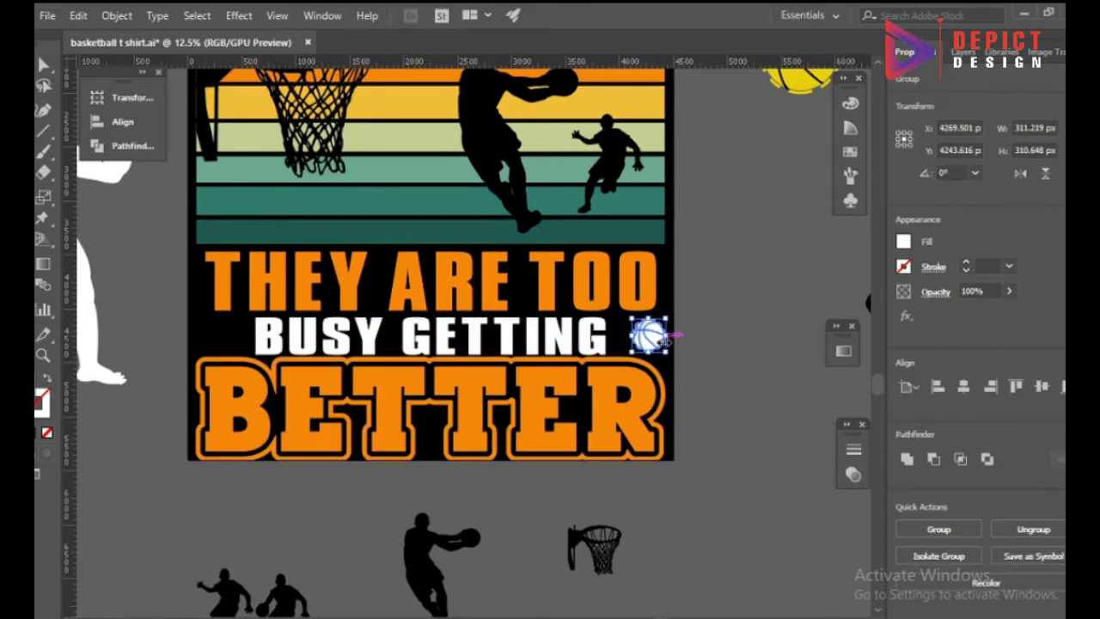
pyautogui.keyDown('shift'); pyautogui.click(224, 383); pyautogui.keyUp('shift')
pyautogui.click(224, 383)
pyautogui.press('Escape')
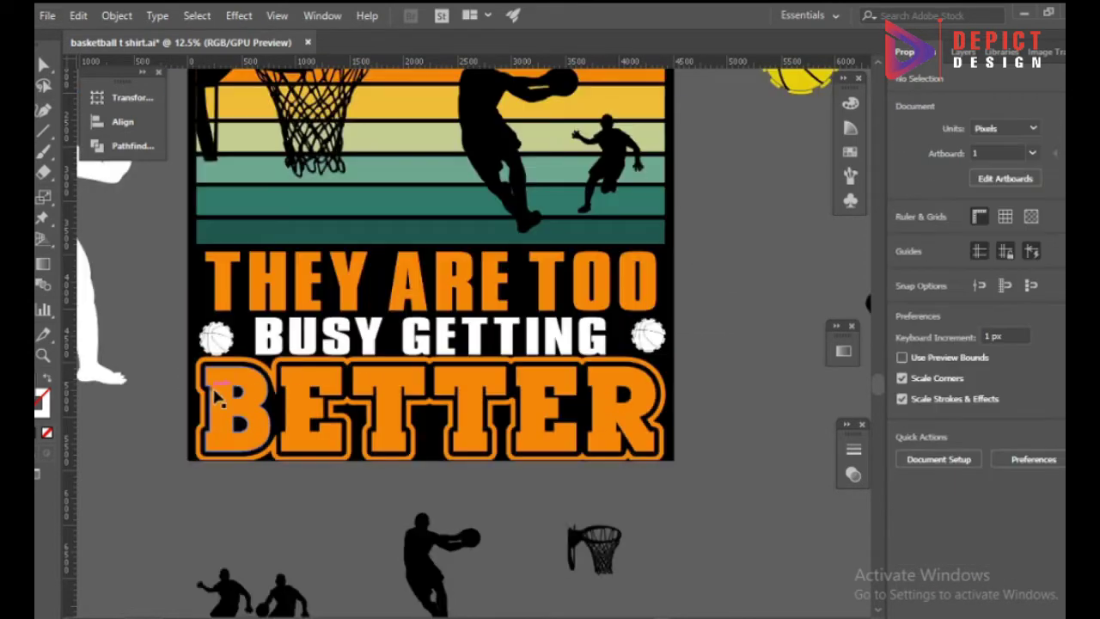
pyautogui.click(217, 388)
pyautogui.keyDown('shift'); pyautogui.click(217, 339); pyautogui.keyUp('shift')
pyautogui.click(225, 379)
pyautogui.click(123, 125)
pyautogui.click(184, 135)
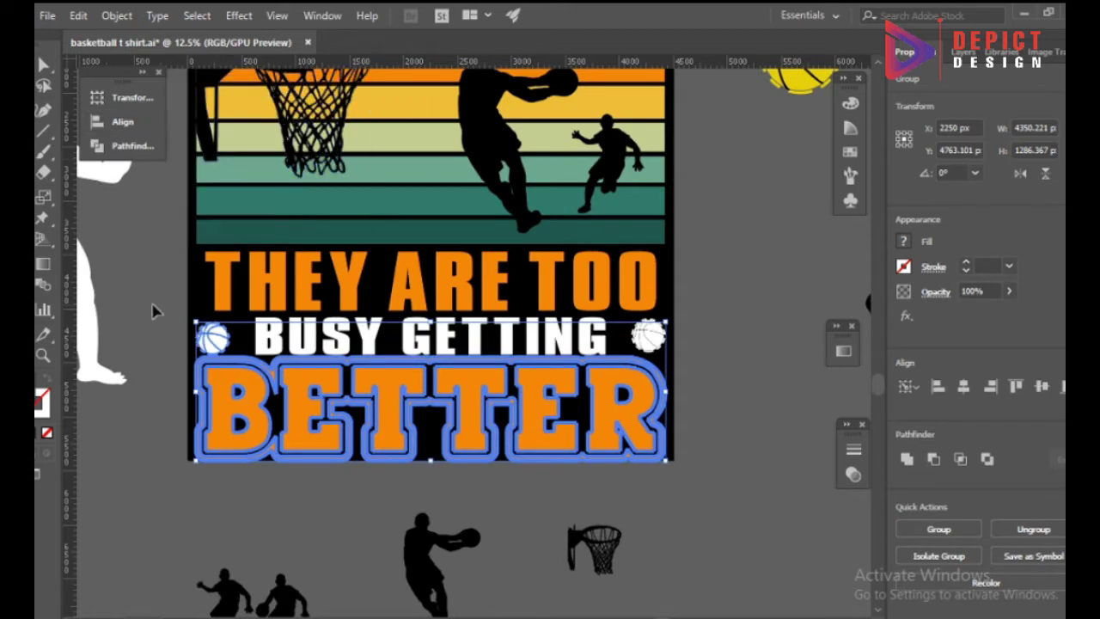
pyautogui.click(152, 311)
# - Widen THEY ARE TOO from its center to 4337.856 px, matching the width of the retro stripes
pyautogui.scroll(4, 152, 311)
pyautogui.scroll(-1, 405, 441)
pyautogui.click(405, 425)
pyautogui.scroll(3, 651, 410)
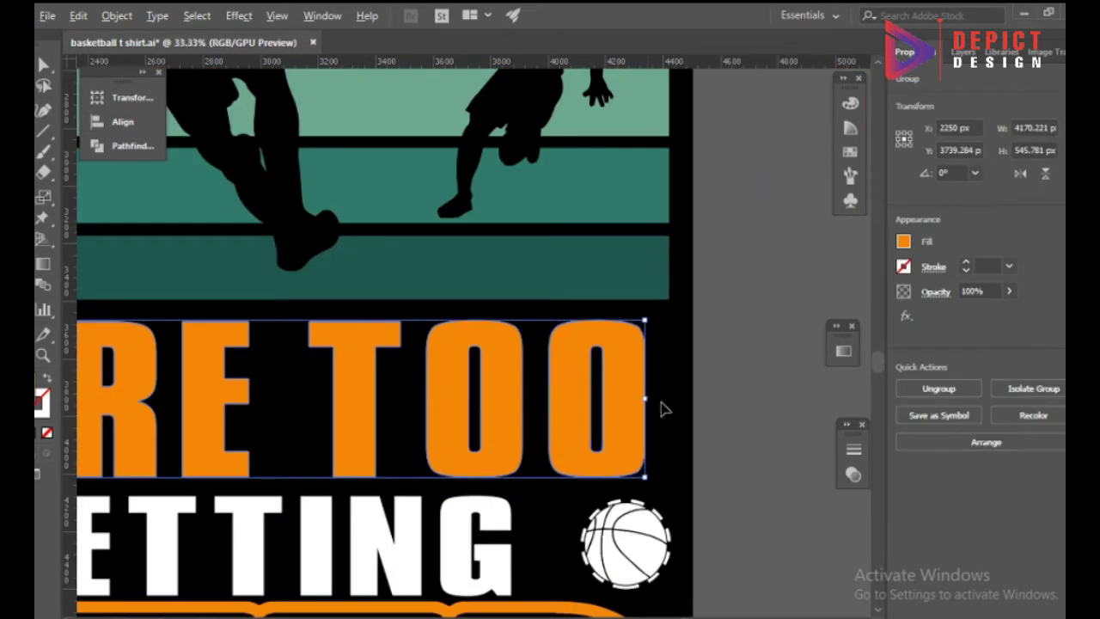
pyautogui.moveTo(669, 397); pyautogui.dragTo(670, 394)
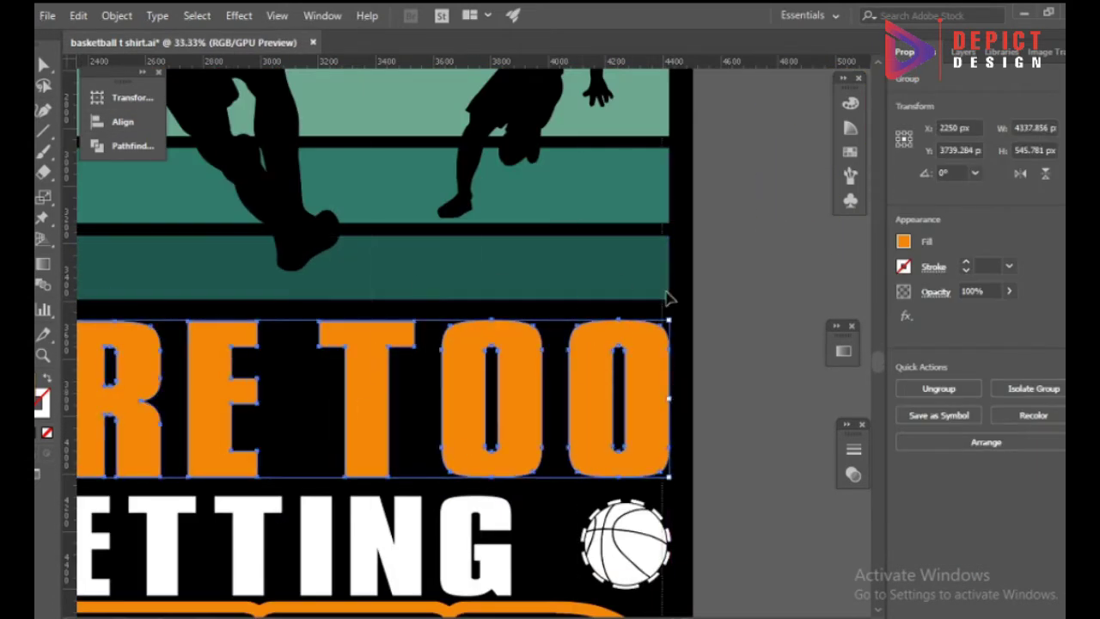
# - Place vertical guides along the left and right edges of the retro stripes
pyautogui.scroll(-3, 663, 393)
pyautogui.scroll(4, 253, 401)
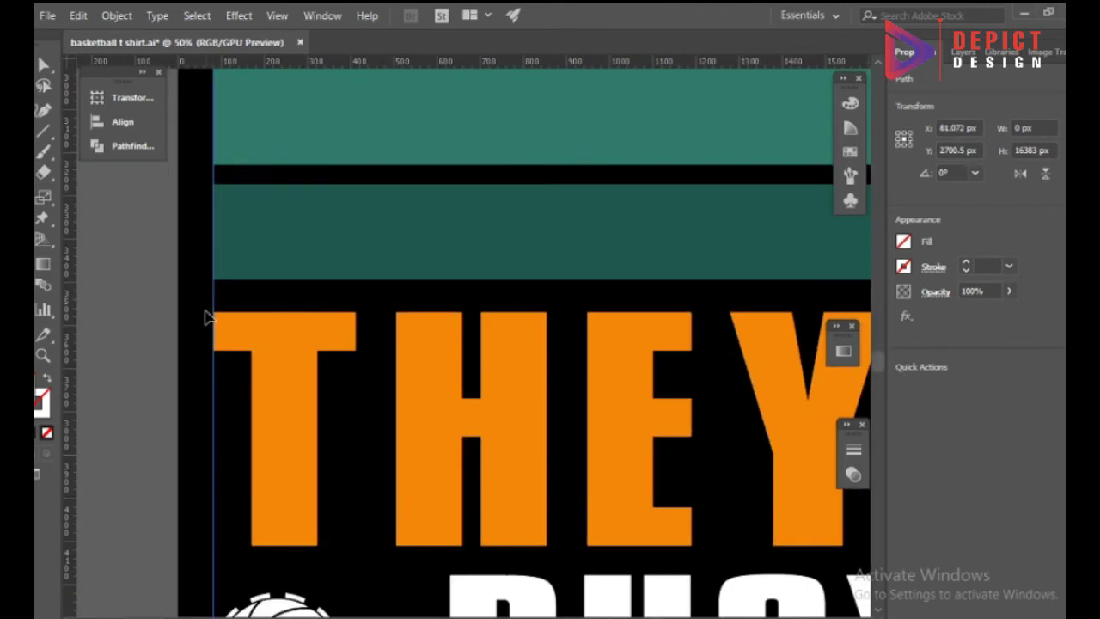
pyautogui.scroll(-3, 206, 318)
pyautogui.scroll(5, 312, 327)
# - Narrow the BETTER lettering with its outline to 4337.856 px so it fits between the vertical guides
pyautogui.click(308, 347)
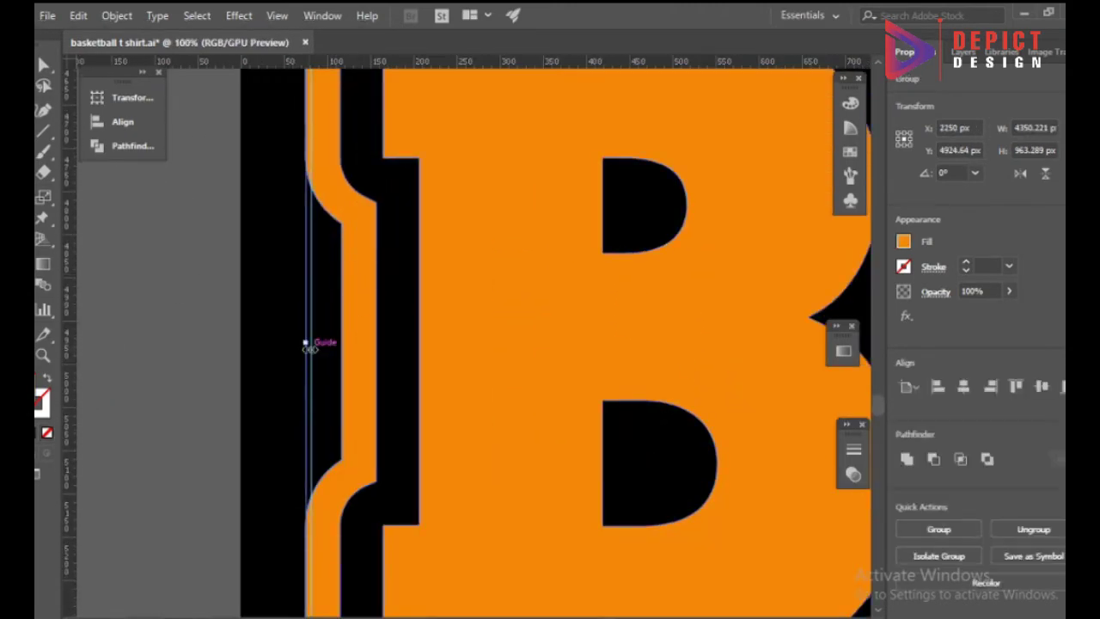
pyautogui.scroll(-3, 287, 352)
pyautogui.moveTo(308, 346); pyautogui.dragTo(677, 337)
pyautogui.scroll(4, 737, 319)
pyautogui.scroll(-4, 676, 338)
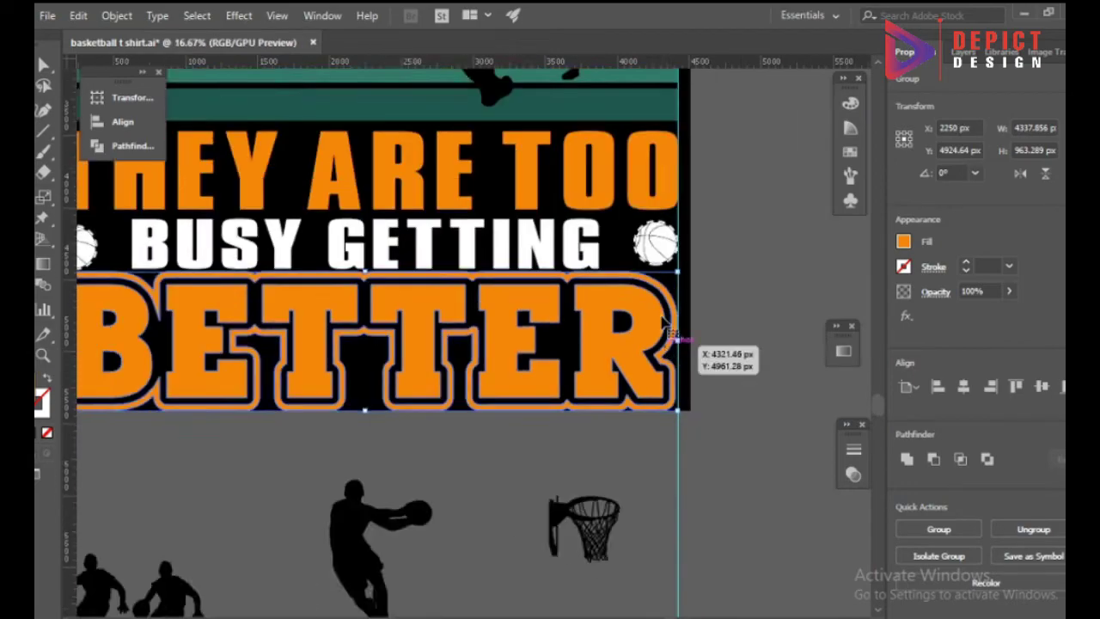
# - Examine both ends of CHAMPIONS against the vertical guides
pyautogui.scroll(6, 657, 318)
pyautogui.scroll(5, 669, 198)
pyautogui.click(597, 414)
pyautogui.scroll(-5, 666, 273)
pyautogui.scroll(5, 377, 284)
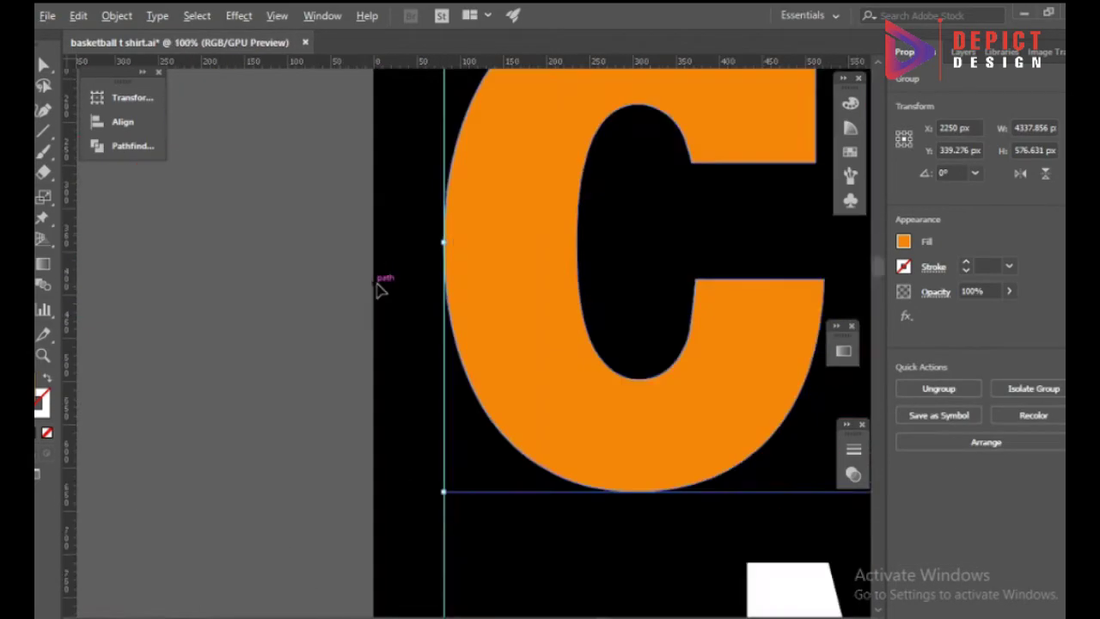
pyautogui.scroll(-5, 378, 288)
pyautogui.scroll(-2, 417, 353)
pyautogui.scroll(2, 574, 286)
# - Reduce the height of NEVER COMPLAIN and scale it to 4337.856 by 391.278 px between the vertical guides
pyautogui.click(574, 286)
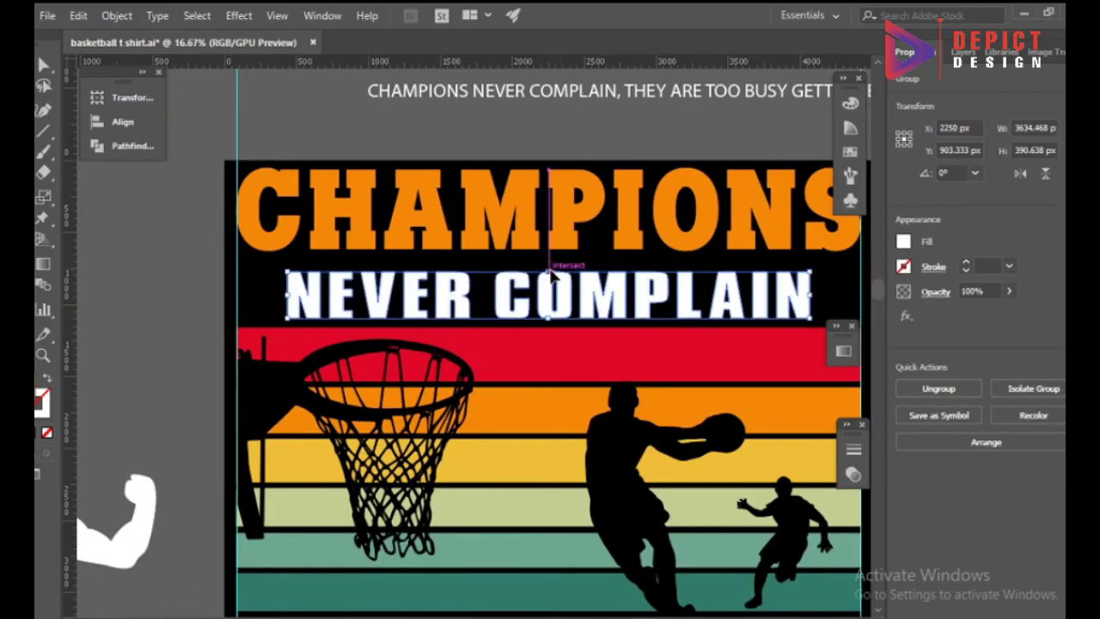
pyautogui.click(561, 263)
pyautogui.click(560, 274)
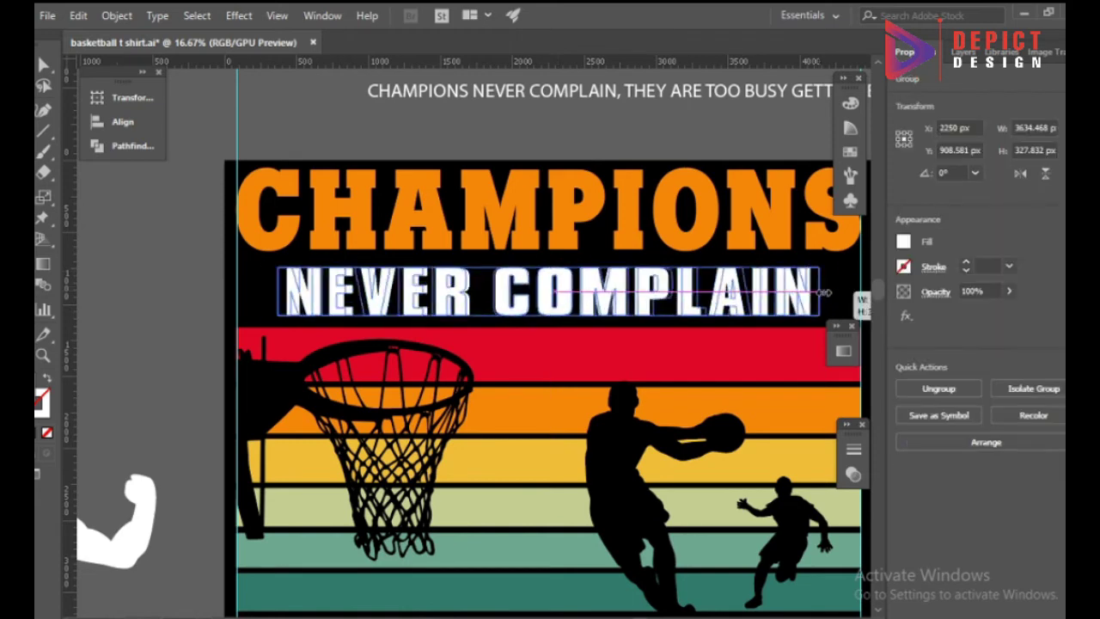
pyautogui.moveTo(824, 293); pyautogui.dragTo(862, 292)
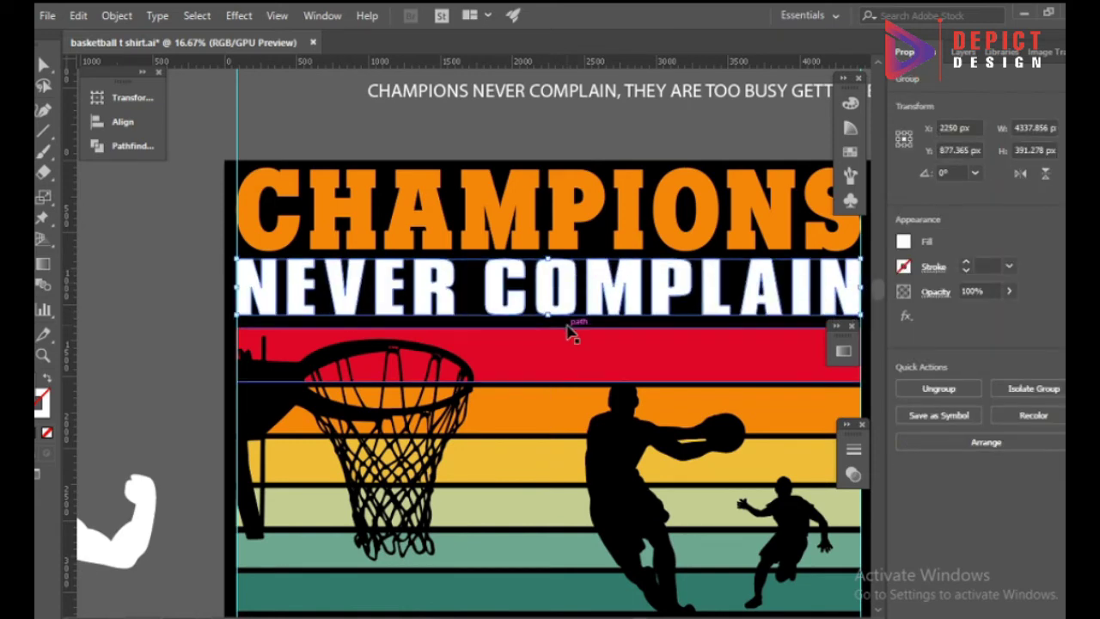
pyautogui.hotkey('ctrl', '-')
pyautogui.hotkey('ctrl', '-')
pyautogui.hotkey('ctrl', '-')
pyautogui.click(255, 327)
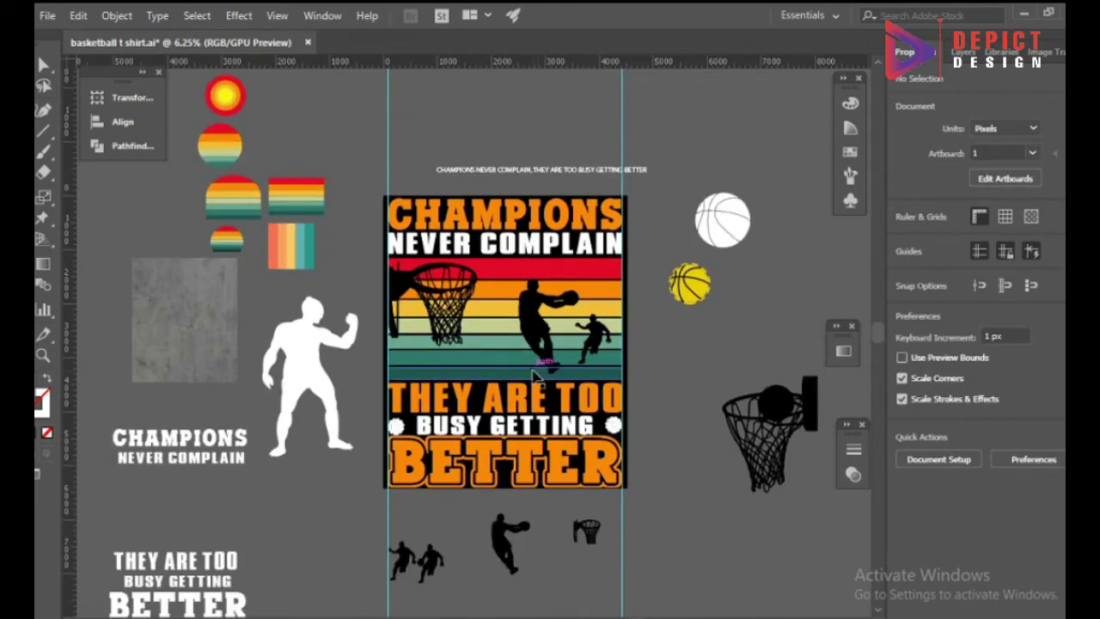
# - Examine the edges of CHAMPIONS and NEVER COMPLAIN along the left guide and review the overall layout
pyautogui.scroll(11, 390, 258)
pyautogui.click(454, 275)
pyautogui.scroll(-8, 309, 323)
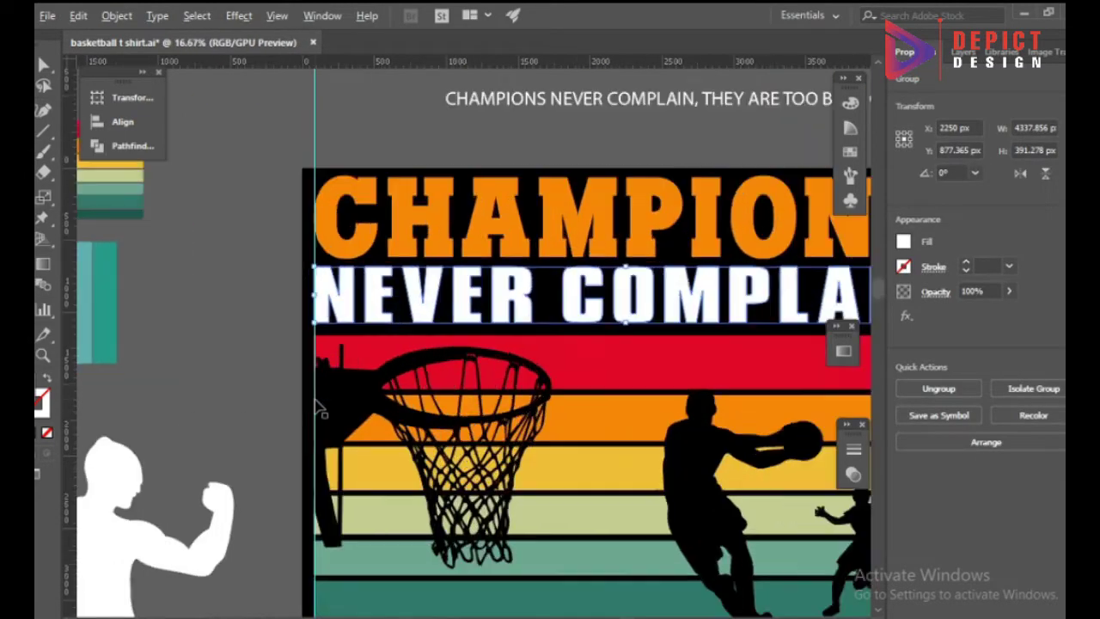
pyautogui.scroll(4, 315, 403)
pyautogui.click(325, 292)
pyautogui.keyDown('shift'); pyautogui.click(316, 209); pyautogui.keyUp('shift')
pyautogui.click(276, 183)
pyautogui.scroll(-7, 372, 277)
pyautogui.scroll(-2, 421, 344)
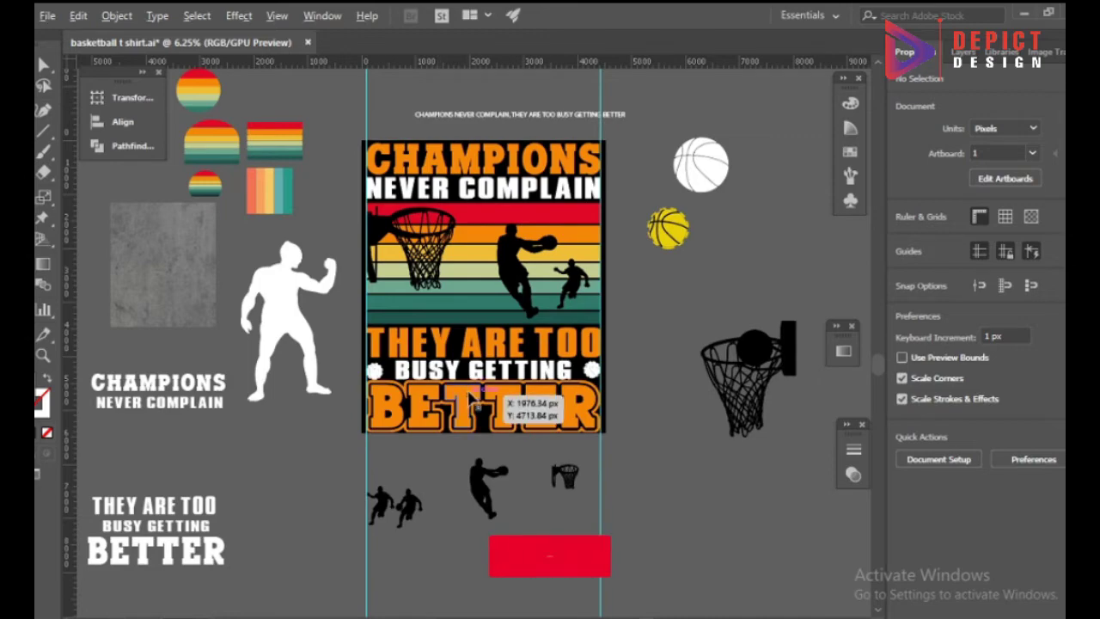
# - Lower the top edge of the BETTER lettering to open a gap below BUSY GETTING
pyautogui.scroll(4, 475, 414)
pyautogui.click(478, 346)
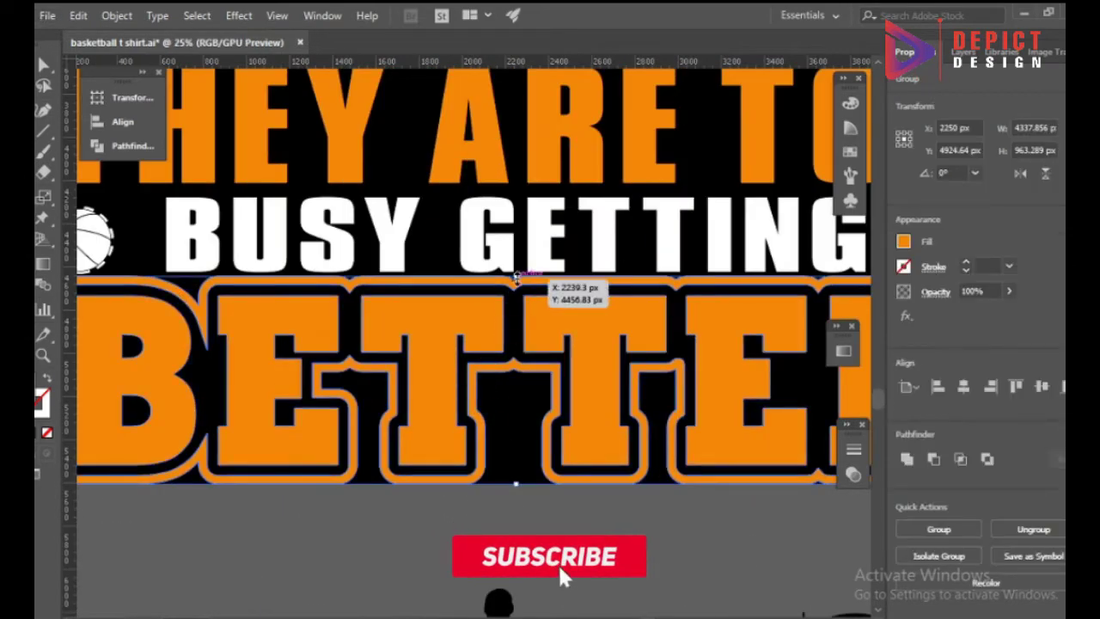
pyautogui.moveTo(516, 278); pyautogui.dragTo(516, 290)
pyautogui.click(505, 420)
pyautogui.scroll(-3, 505, 420)
pyautogui.scroll(2, 503, 344)
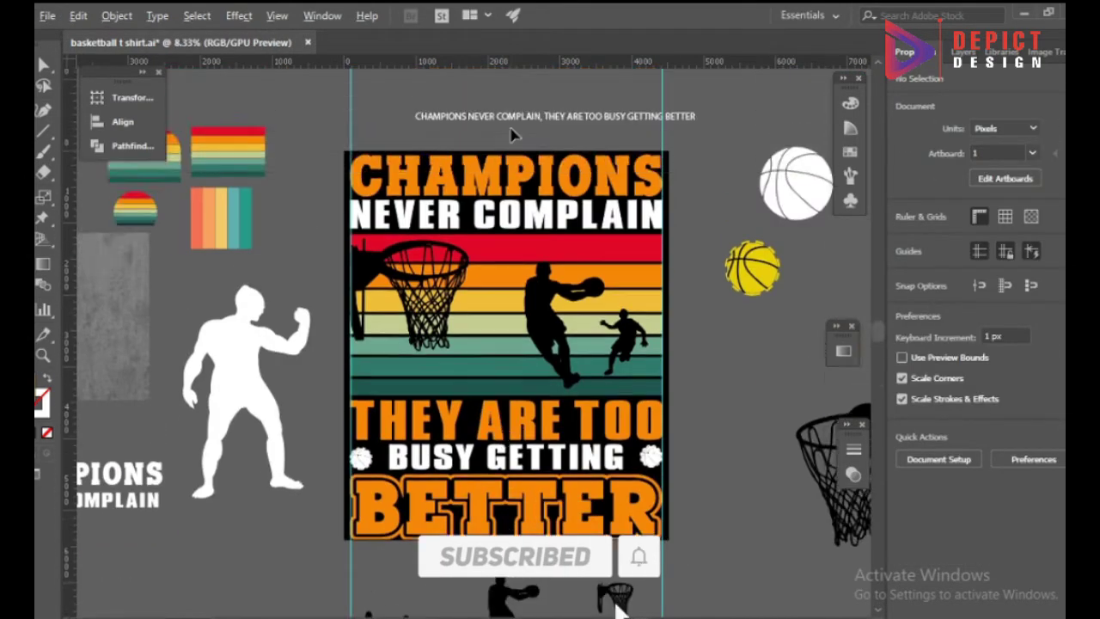
# - Set two horizontal guides about 69 px apart between CHAMPIONS and NEVER COMPLAIN and group them as a spacer
pyautogui.scroll(2, 498, 228)
pyautogui.click(499, 359)
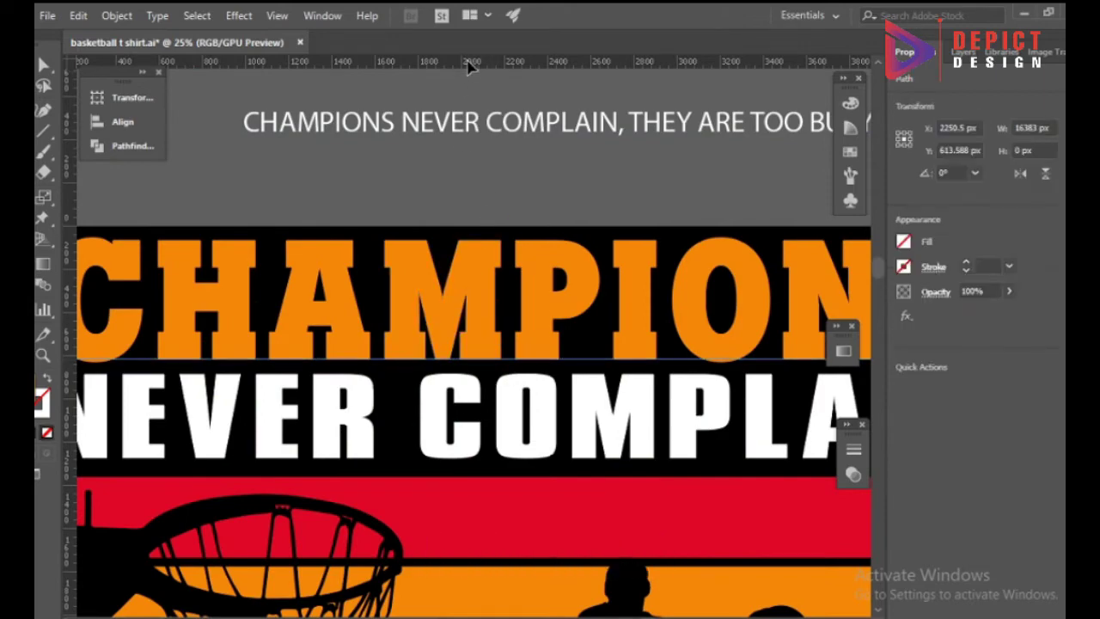
pyautogui.moveTo(461, 376); pyautogui.dragTo(461, 390)
pyautogui.scroll(-4, 460, 390)
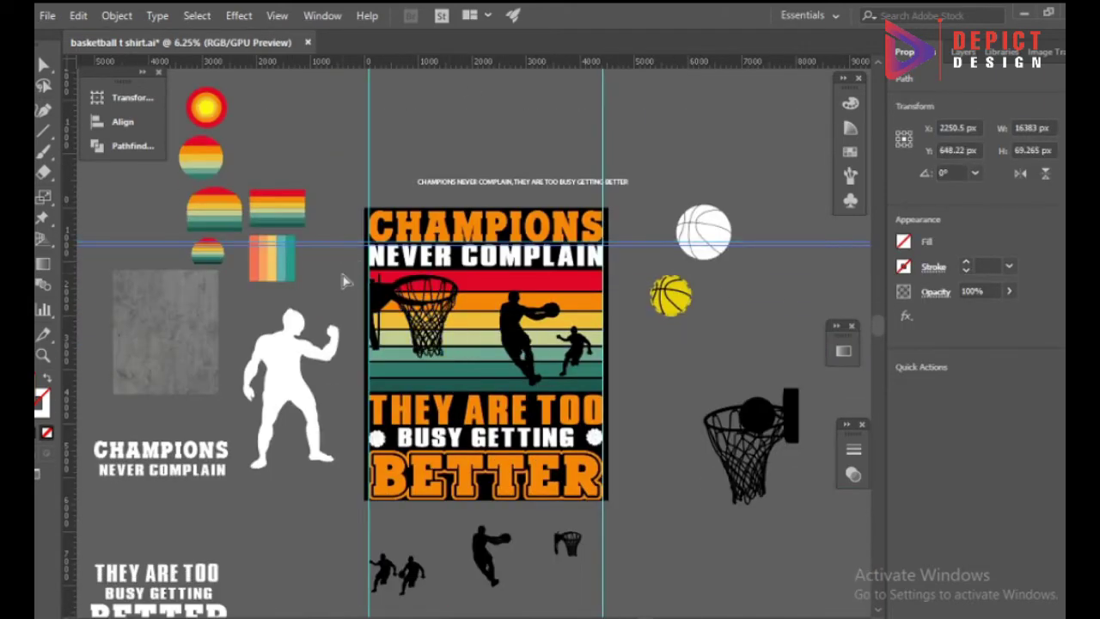
pyautogui.hotkey('ctrl', 'g')
# - Move the grouped horizontal guide pair to the bottom edge of NEVER COMPLAIN and make it guides again
pyautogui.scroll(3, 458, 261)
pyautogui.click(455, 251)
pyautogui.moveTo(450, 221); pyautogui.dragTo(506, 287)
pyautogui.scroll(8, 504, 281)
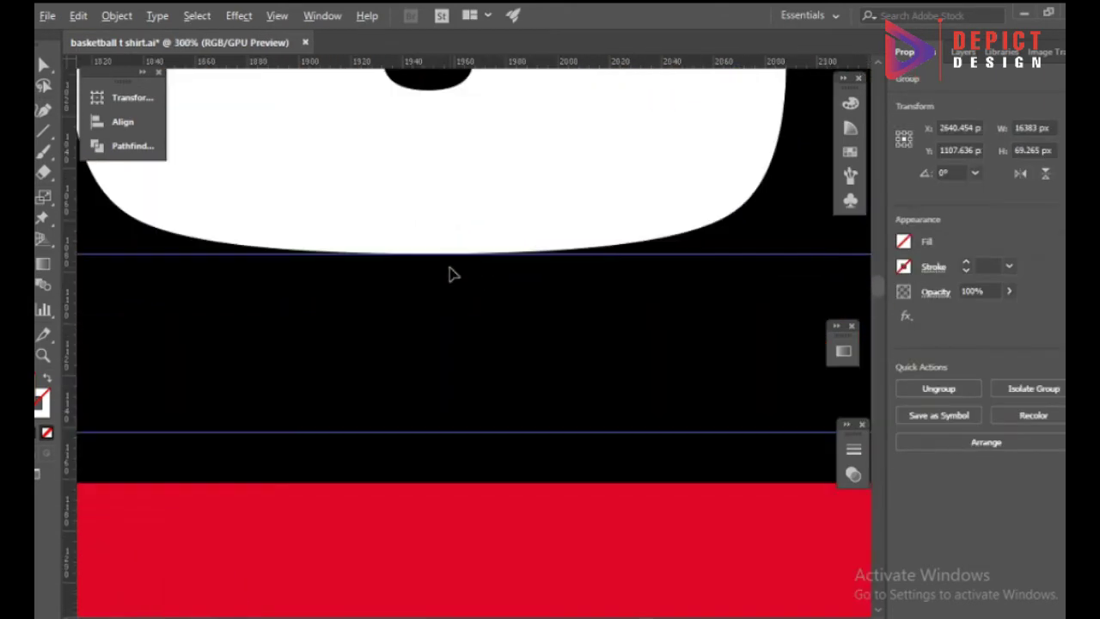
pyautogui.scroll(-7, 443, 296)
pyautogui.hotkey('ctrl', '5')
# - Move the retro stripe artwork up so its top edge meets the lower spacing guide
pyautogui.click(448, 346)
pyautogui.scroll(4, 533, 329)
pyautogui.moveTo(507, 326); pyautogui.dragTo(506, 310)
pyautogui.scroll(-5, 506, 317)
pyautogui.scroll(-5, 506, 322)
pyautogui.scroll(-2, 507, 353)
# - Move the horizontal guide pair to the bottom edge of the retro stripes
pyautogui.click(329, 199)
pyautogui.moveTo(328, 184); pyautogui.dragTo(478, 337)
pyautogui.scroll(5, 504, 361)
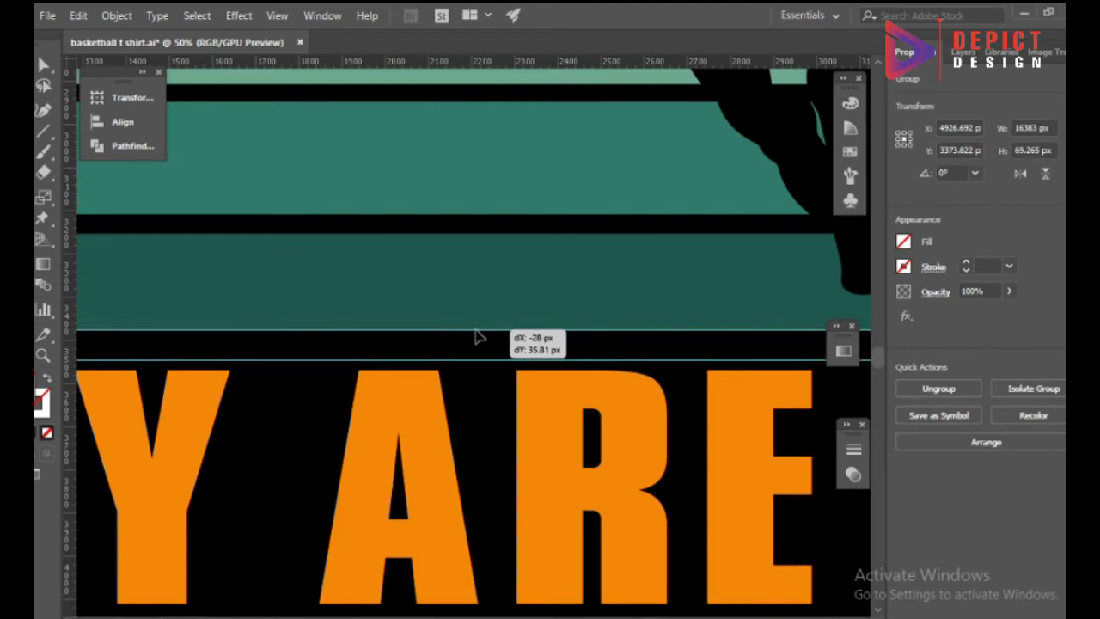
# - Move THEY ARE TOO up to the lower spacing guide and center it horizontally
pyautogui.click(519, 369)
pyautogui.moveTo(518, 369); pyautogui.dragTo(501, 363)
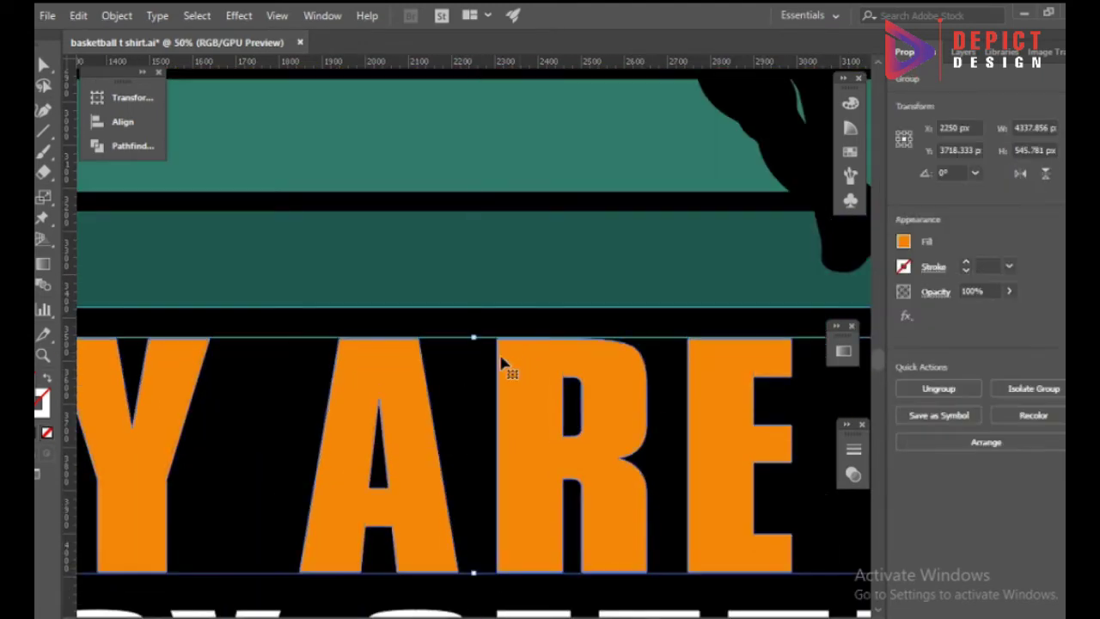
pyautogui.scroll(-4, 501, 363)
pyautogui.click(137, 126)
pyautogui.click(215, 134)
# - Move the horizontal guide pair to the bottom edge of THEY ARE TOO
pyautogui.click(418, 325)
pyautogui.scroll(-2, 420, 322)
pyautogui.moveTo(432, 211); pyautogui.dragTo(433, 269)
pyautogui.scroll(5, 437, 273)
pyautogui.scroll(-2, 418, 316)
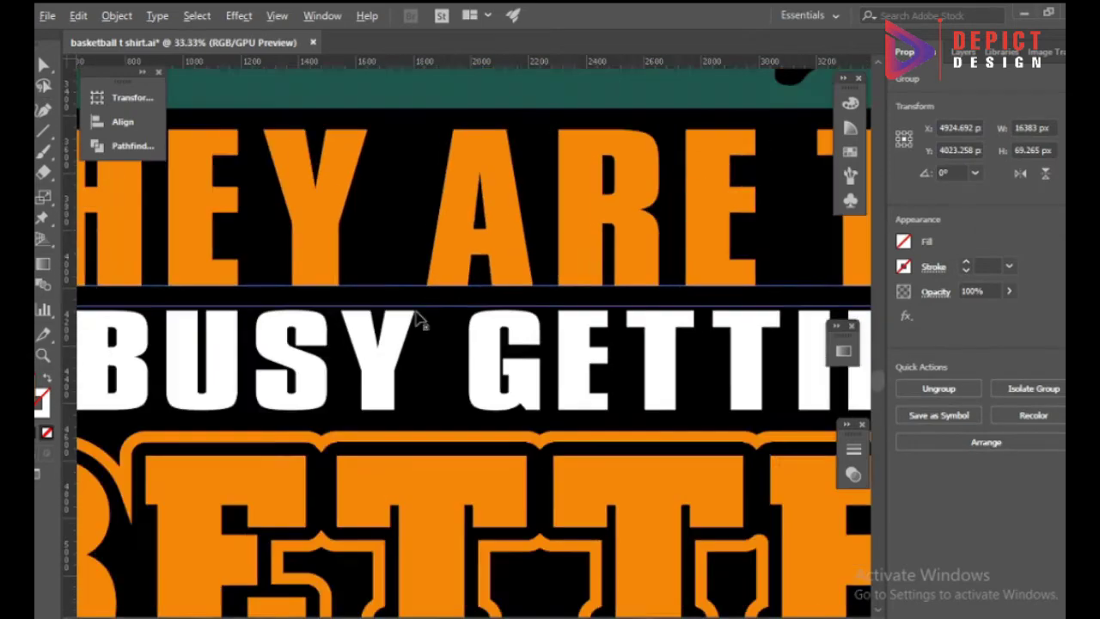
# - Move BUSY GETTING up to the lower spacing guide and center it horizontally
pyautogui.scroll(2, 416, 322)
pyautogui.click(411, 334)
pyautogui.moveTo(411, 337); pyautogui.dragTo(415, 330)
pyautogui.scroll(-2, 430, 353)
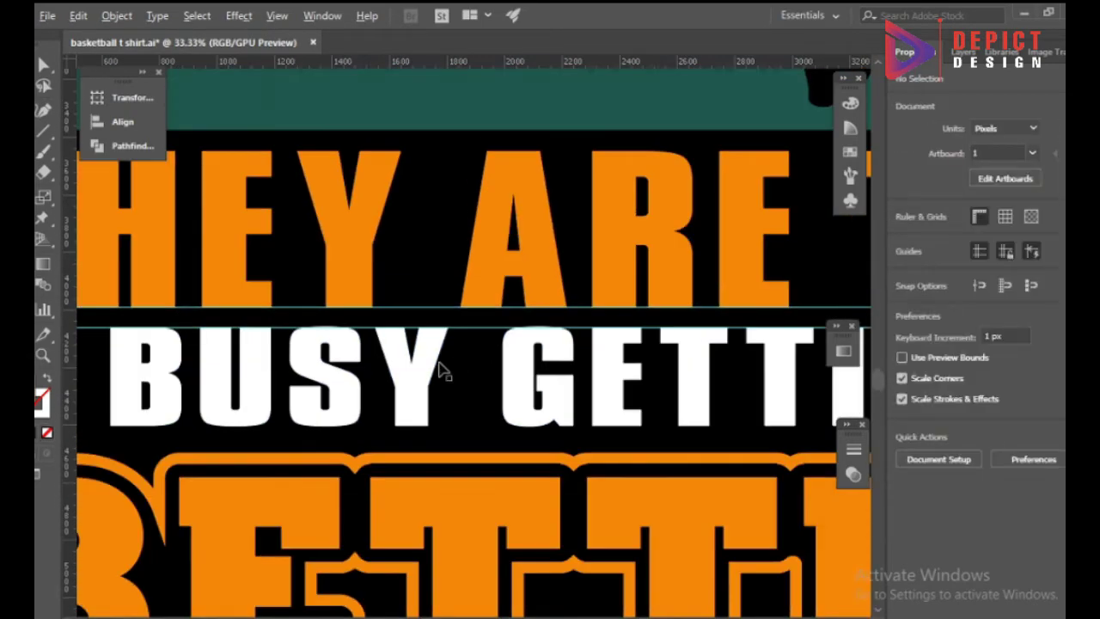
pyautogui.click(442, 368)
pyautogui.click(123, 121)
pyautogui.click(334, 91)
pyautogui.scroll(-2, 626, 330)
pyautogui.scroll(2, 323, 368)
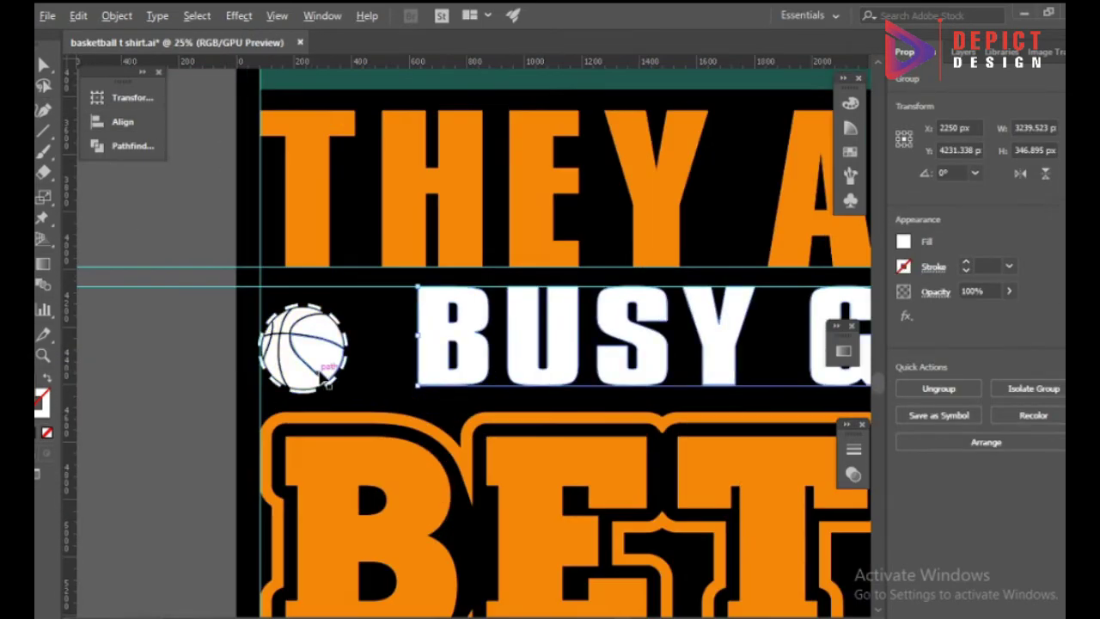
# - Align the left and right basketballs vertically with the BUSY GETTING line
pyautogui.click(323, 369)
pyautogui.scroll(-2, 319, 370)
pyautogui.scroll(-1, 488, 381)
pyautogui.scroll(2, 794, 366)
pyautogui.keyDown('shift'); pyautogui.click(688, 378); pyautogui.keyUp('shift')
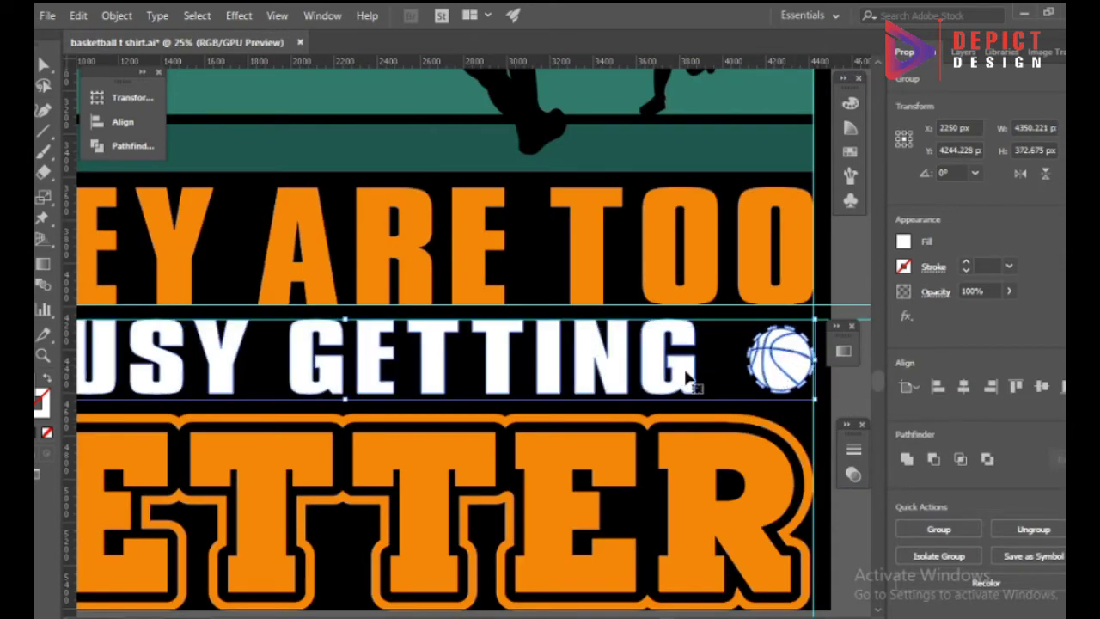
pyautogui.click(155, 122)
pyautogui.click(335, 91)
# - Reposition the two basketballs slightly inward beside BUSY GETTING and center the pair horizontally on the artboard
pyautogui.click(758, 366)
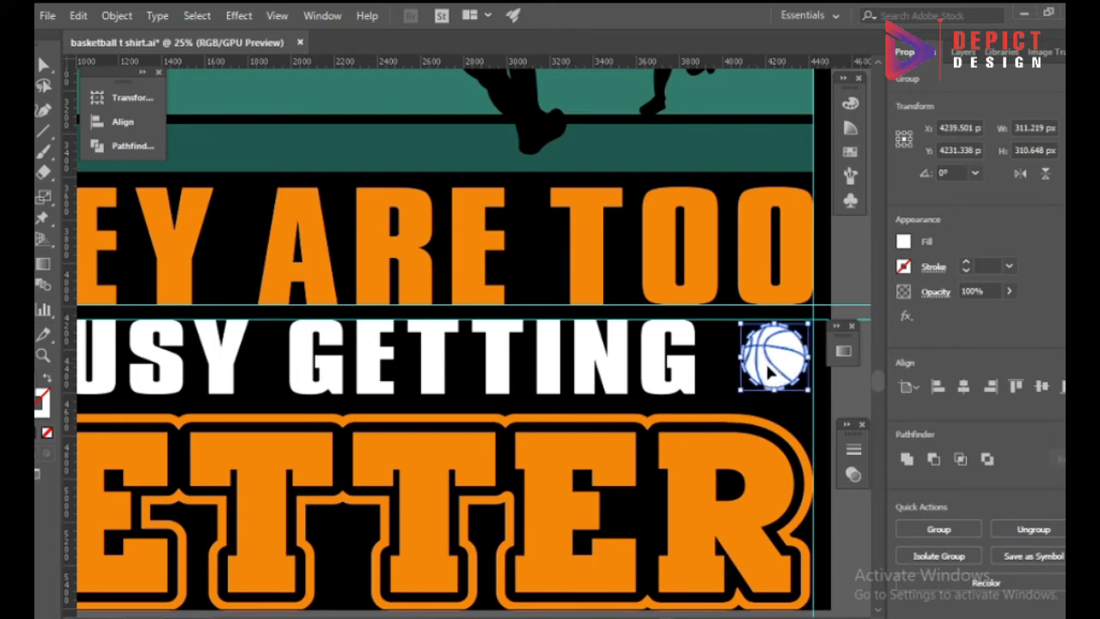
pyautogui.scroll(-2, 748, 374)
pyautogui.moveTo(748, 374); pyautogui.dragTo(304, 366)
pyautogui.scroll(2, 304, 365)
pyautogui.rightClick(327, 378)
pyautogui.press('Escape')
pyautogui.click(123, 122)
pyautogui.click(213, 133)
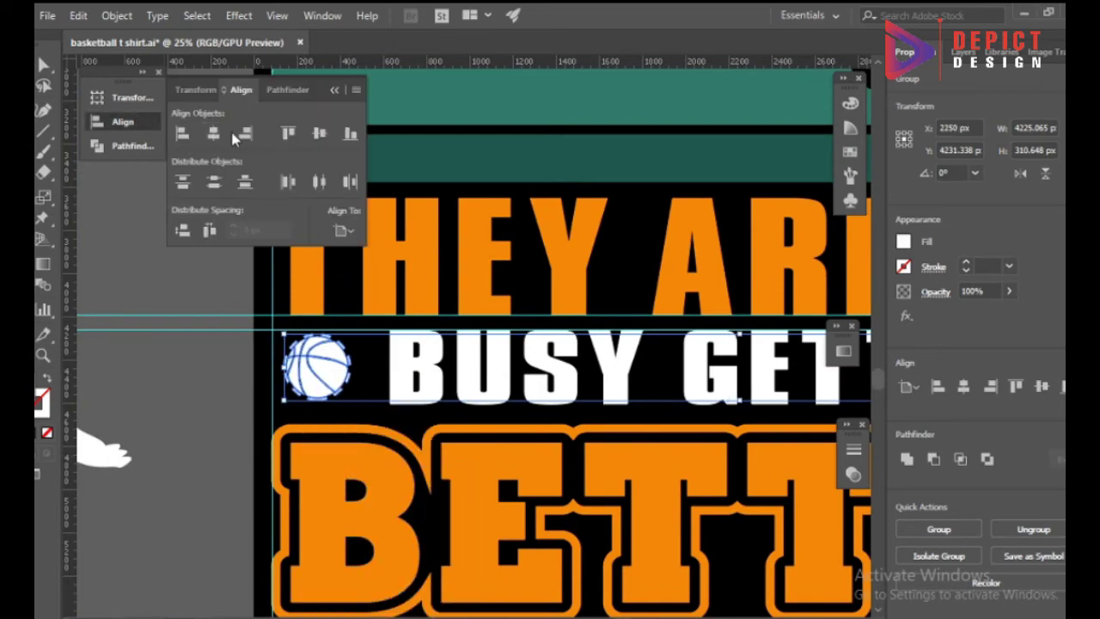
pyautogui.click(335, 90)
pyautogui.click(263, 276)
# - Move the horizontal guide pair to the bottom edge of BUSY GETTING
pyautogui.scroll(-2, 263, 280)
pyautogui.scroll(-1, 486, 413)
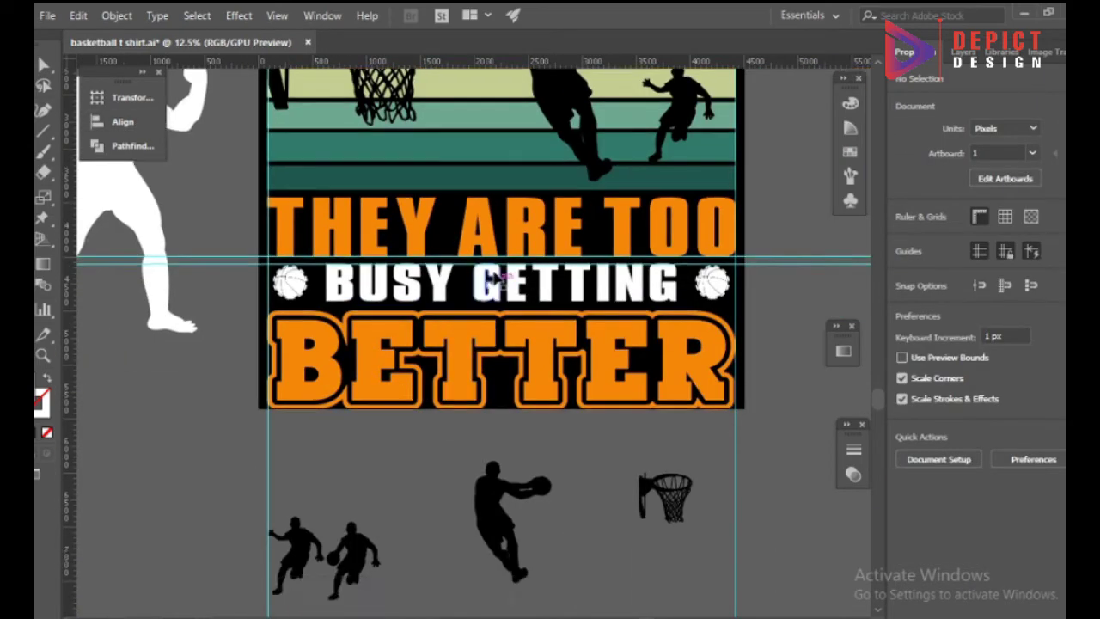
pyautogui.scroll(3, 496, 258)
pyautogui.moveTo(499, 265); pyautogui.dragTo(494, 382)
pyautogui.scroll(-1, 473, 370)
pyautogui.scroll(1, 464, 359)
pyautogui.scroll(-1, 516, 378)
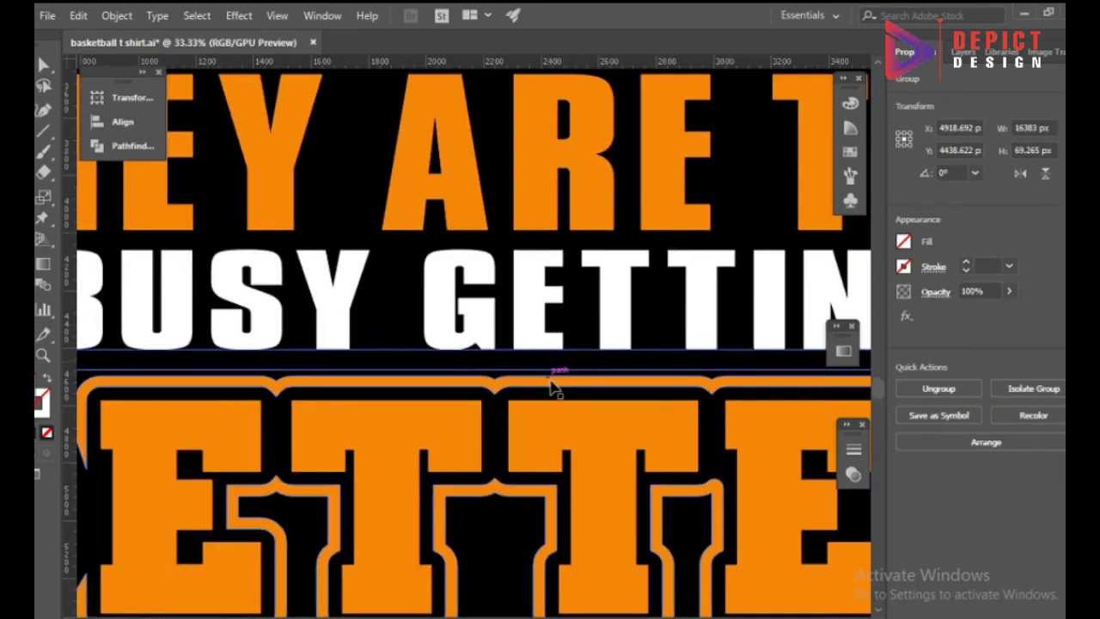
# - Move BETTER up so that its outline's top edge meets the lower spacing guide
pyautogui.scroll(2, 550, 385)
pyautogui.click(543, 387)
pyautogui.moveTo(412, 370); pyautogui.dragTo(413, 356)
pyautogui.click(446, 334)
pyautogui.scroll(-1, 447, 333)
pyautogui.scroll(-4, 447, 342)
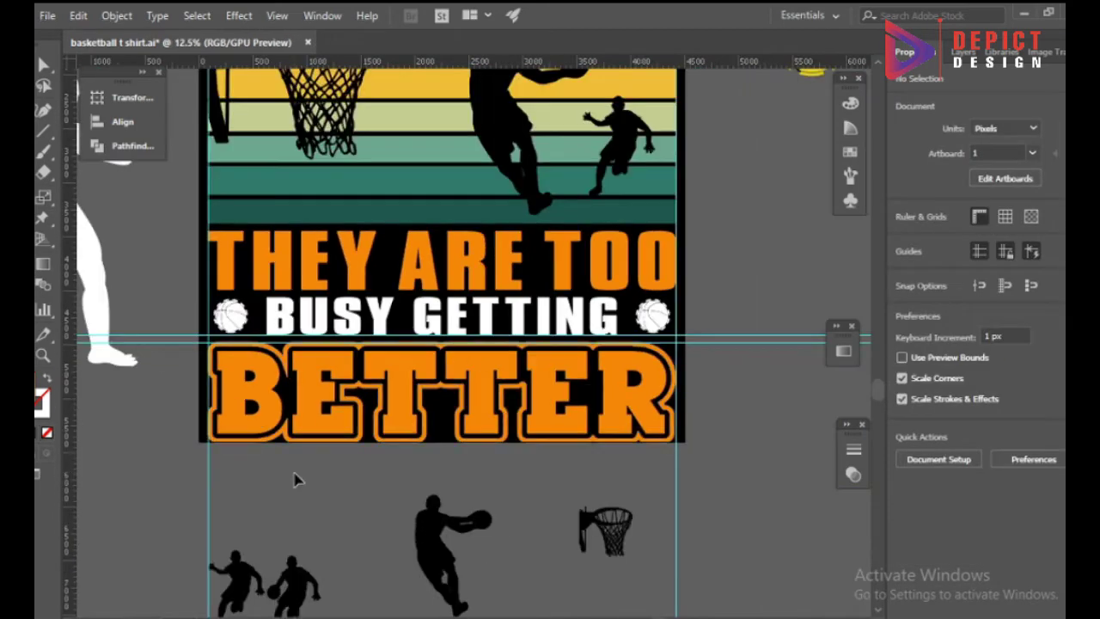
# - Remove the spacing guides and center BETTER horizontally on the artboard
pyautogui.click(170, 368)
pyautogui.scroll(-1, 207, 417)
pyautogui.moveTo(209, 420); pyautogui.dragTo(239, 369)
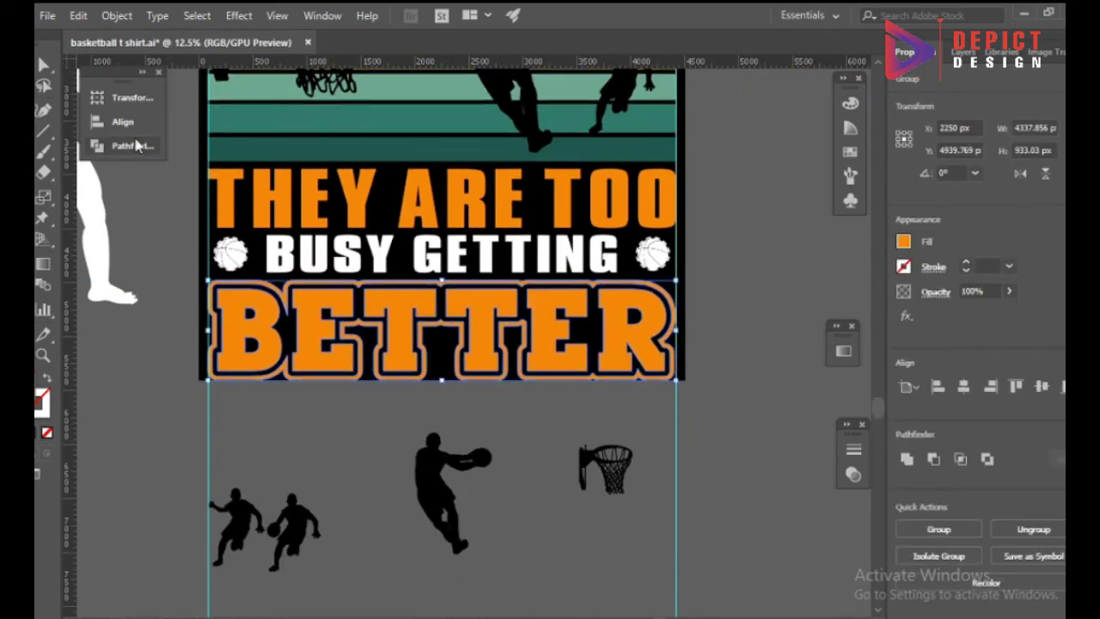
pyautogui.click(125, 122)
pyautogui.click(335, 90)
pyautogui.click(697, 401)
pyautogui.scroll(3, 697, 401)
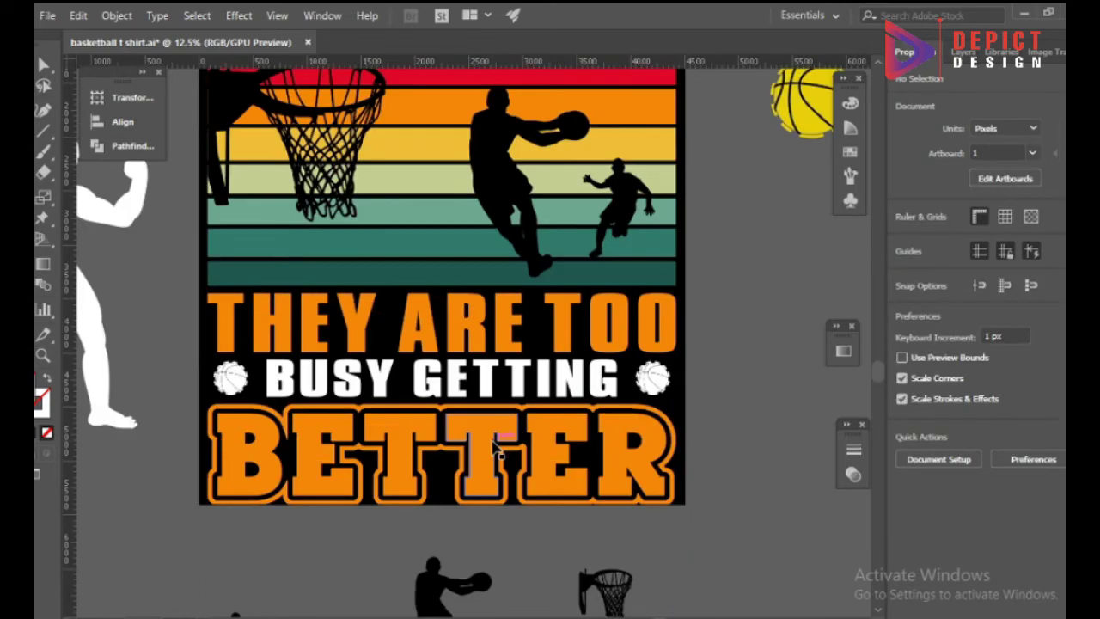
pyautogui.scroll(-1, 453, 144)
pyautogui.click(458, 505)
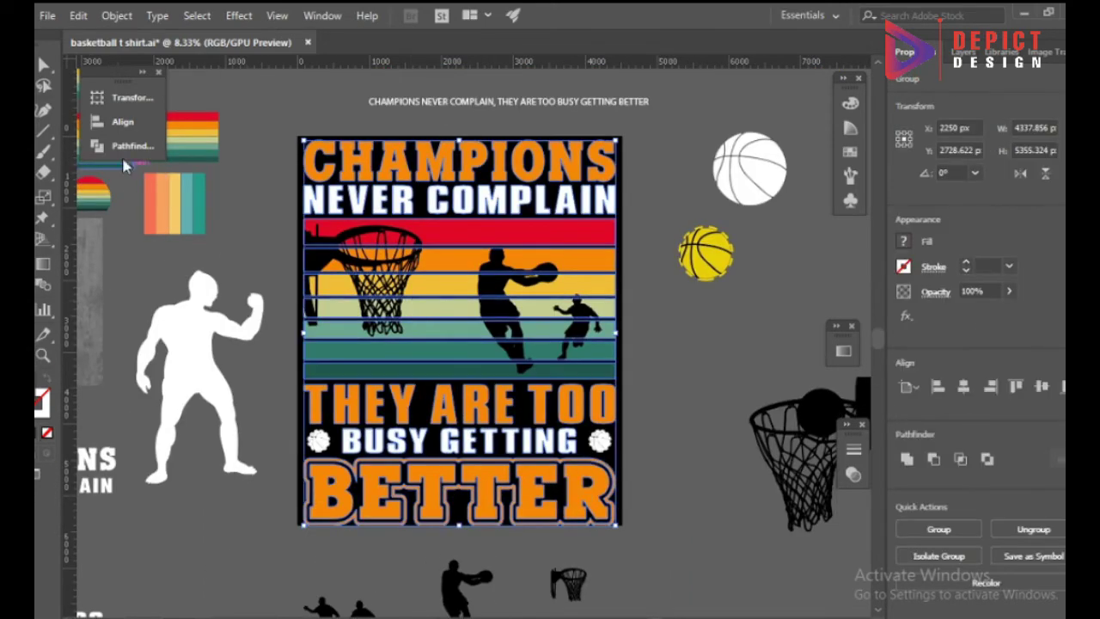
pyautogui.click(124, 122)
pyautogui.click(288, 296)
pyautogui.scroll(4, 301, 275)
pyautogui.scroll(-3, 288, 297)
# - Select the hoop and both player silhouettes on the stripes and set their fill to pure black
pyautogui.click(292, 301)
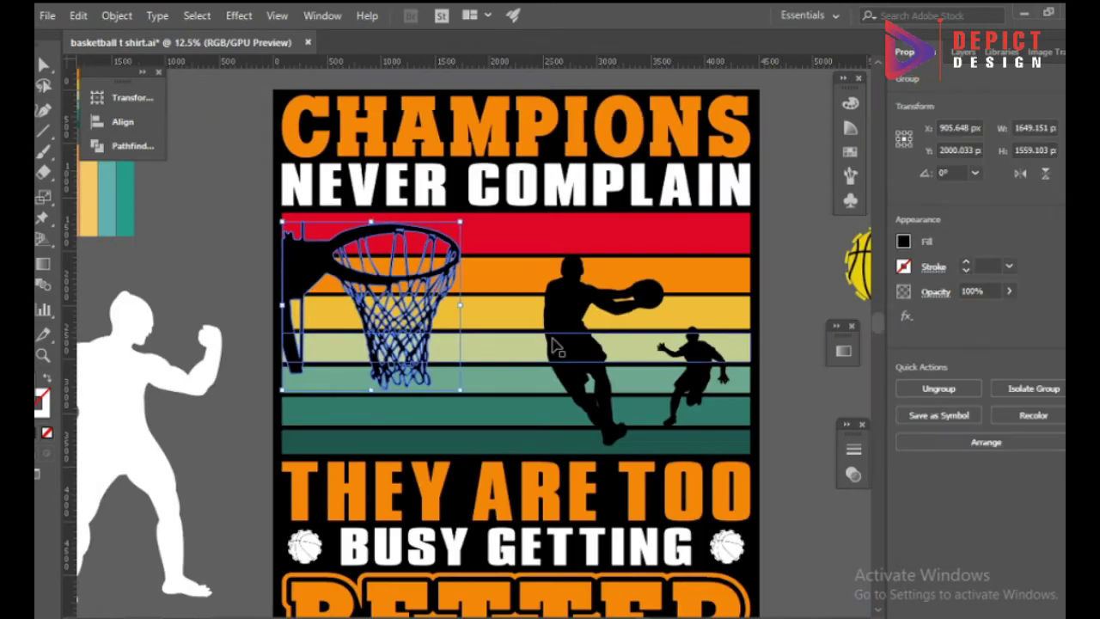
pyautogui.click(658, 342)
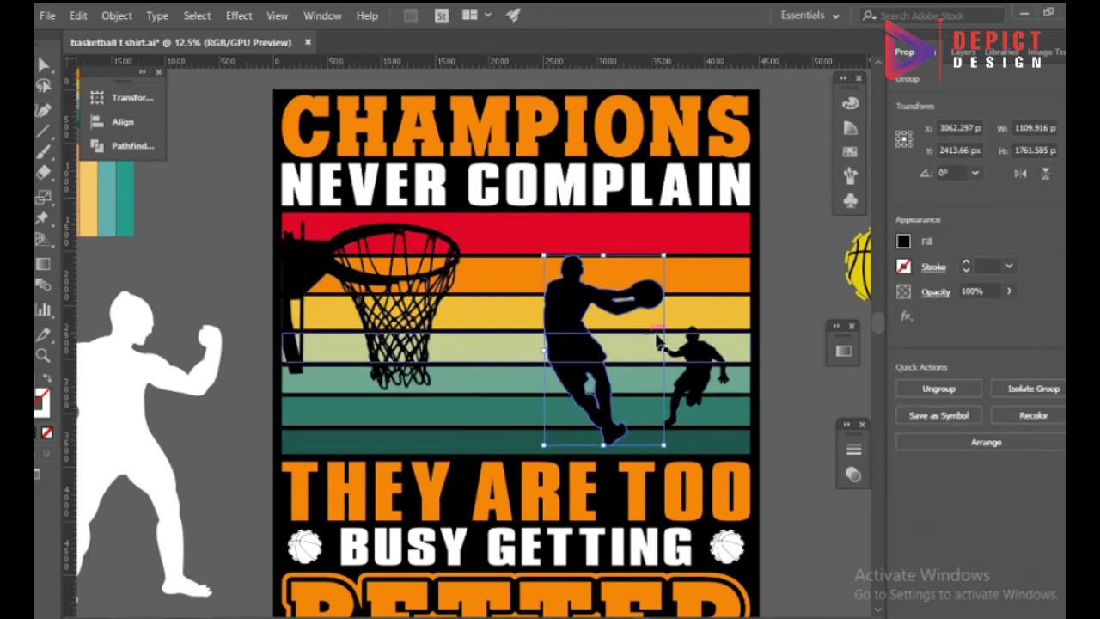
pyautogui.moveTo(618, 235); pyautogui.dragTo(618, 255)
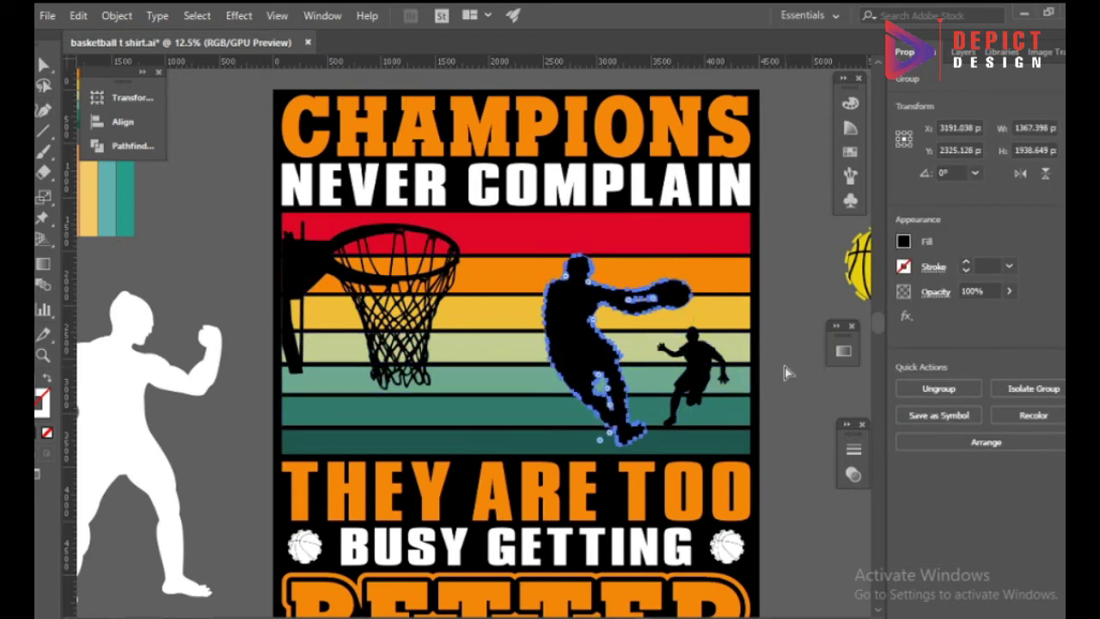
pyautogui.moveTo(779, 325); pyautogui.dragTo(540, 448)
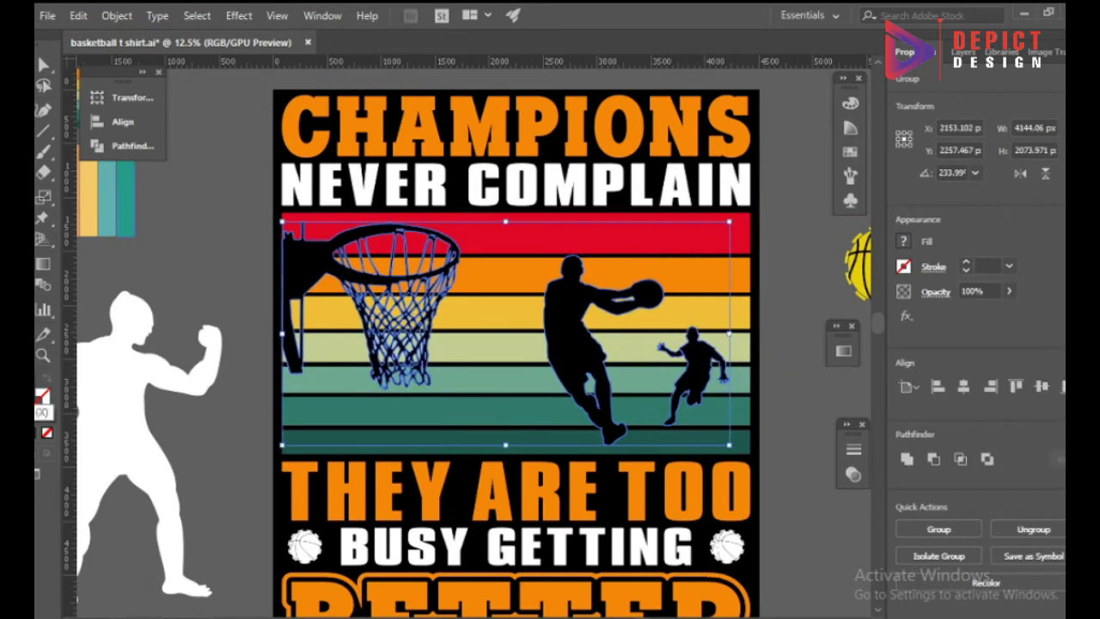
pyautogui.doubleClick(37, 394)
pyautogui.moveTo(173, 464); pyautogui.dragTo(39, 571)
pyautogui.click(442, 348)
# - Cut the hoop and player silhouettes and give the retro stripes an opacity mask with clipping off
pyautogui.hotkey('ctrl', 'x')
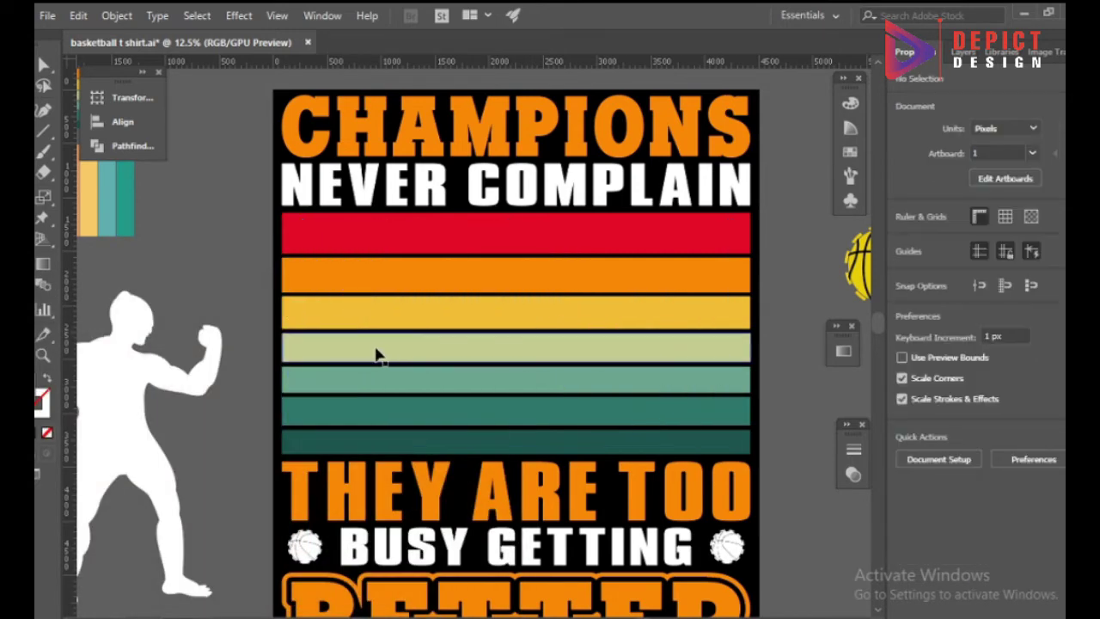
pyautogui.click(375, 351)
pyautogui.click(852, 473)
pyautogui.click(794, 496)
pyautogui.click(783, 515)
# - Paste the silhouettes in place inside the stripes' opacity mask and return to editing the artwork
pyautogui.click(735, 516)
pyautogui.hotkey('ctrl', 'f')
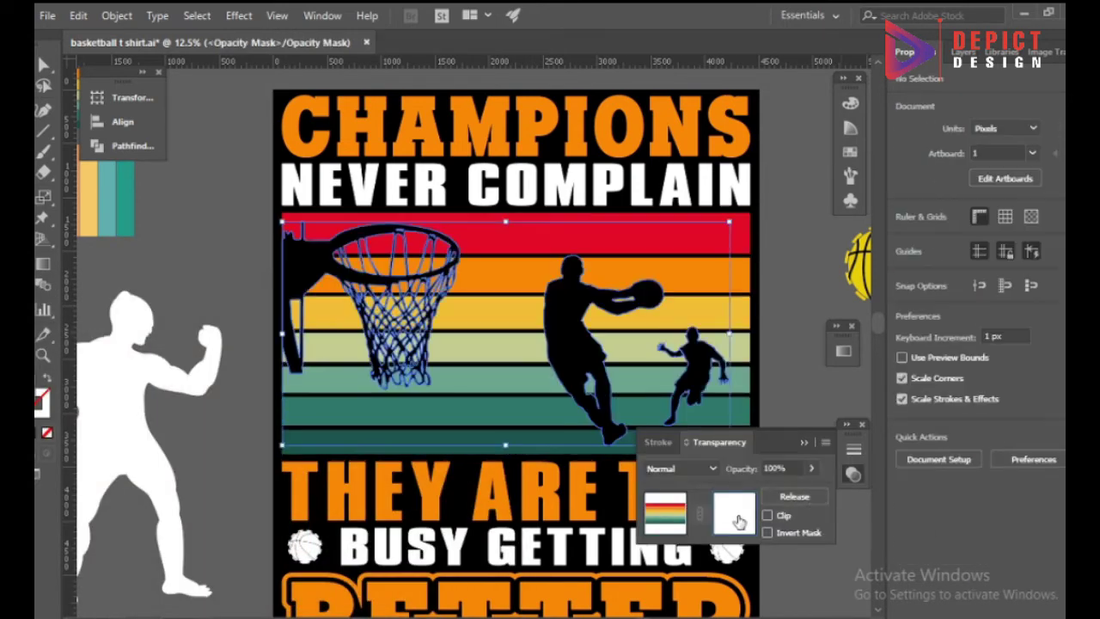
pyautogui.click(667, 514)
pyautogui.click(804, 442)
pyautogui.click(798, 368)
pyautogui.hotkey('ctrl', '-')
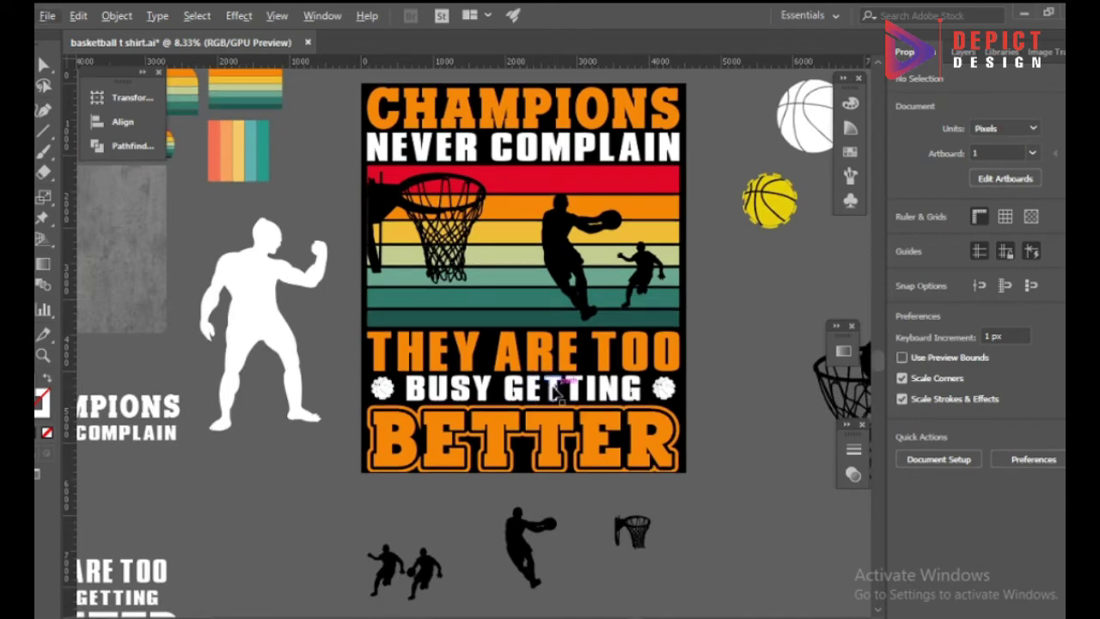
# - Center the whole design on the artboard and scale it down slightly to leave a margin on every side
pyautogui.click(682, 486)
pyautogui.click(123, 121)
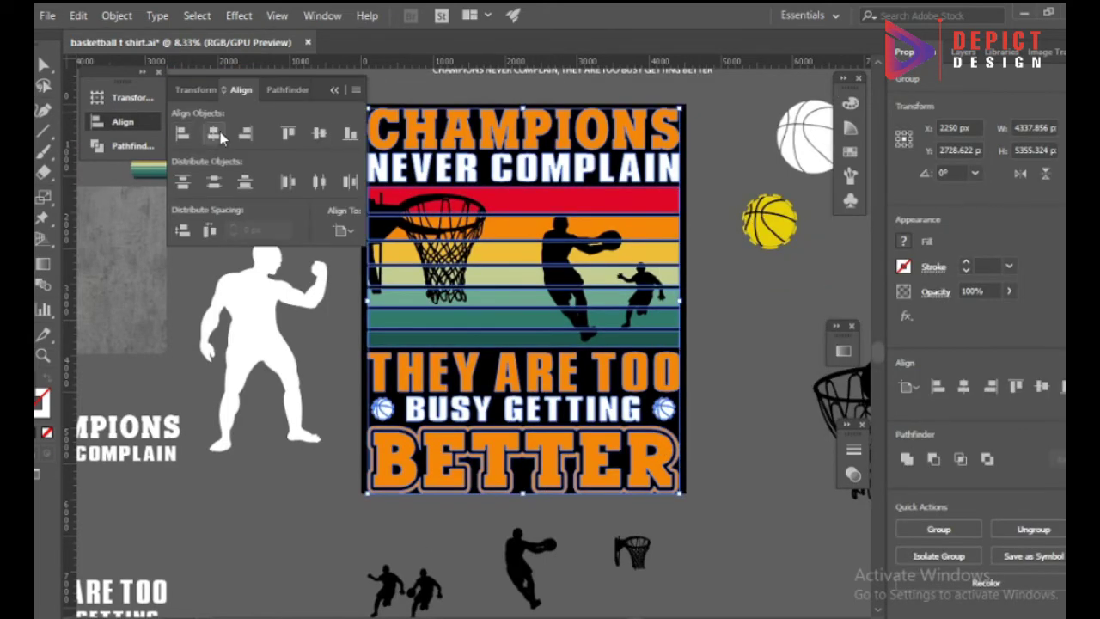
pyautogui.click(268, 136)
pyautogui.moveTo(679, 492); pyautogui.dragTo(669, 479)
pyautogui.click(702, 405)
# - Place a copy of the gray grunge texture over the design and bring it to the front
pyautogui.scroll(1, 447, 452)
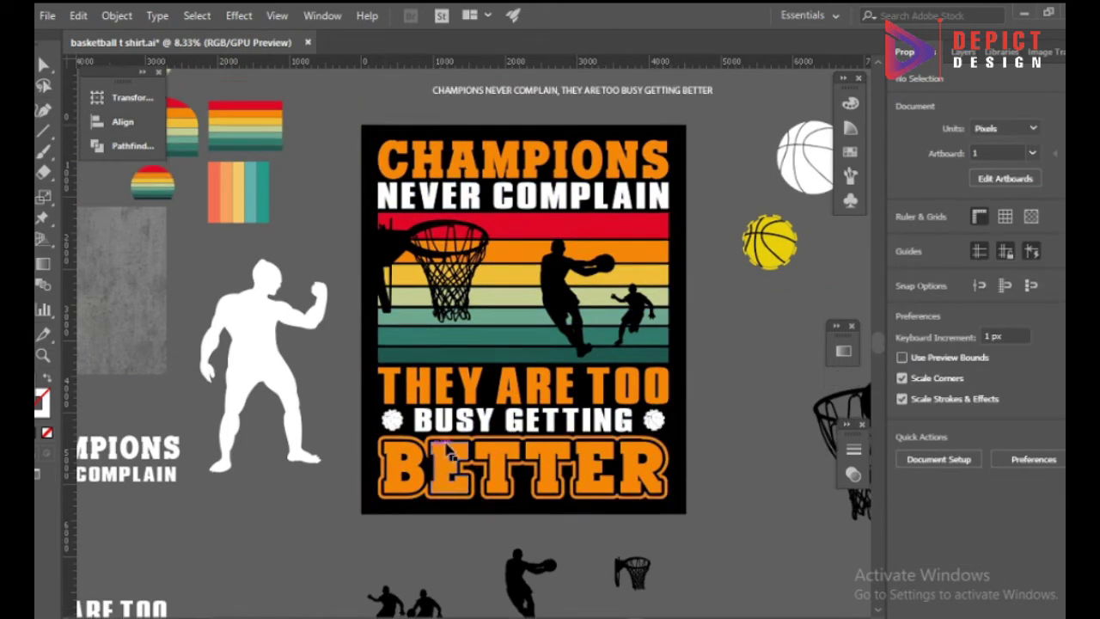
pyautogui.scroll(-2, 447, 452)
pyautogui.moveTo(525, 360); pyautogui.dragTo(528, 355)
pyautogui.scroll(1, 521, 361)
pyautogui.rightClick(520, 361)
pyautogui.moveTo(569, 504)
pyautogui.click(717, 506)
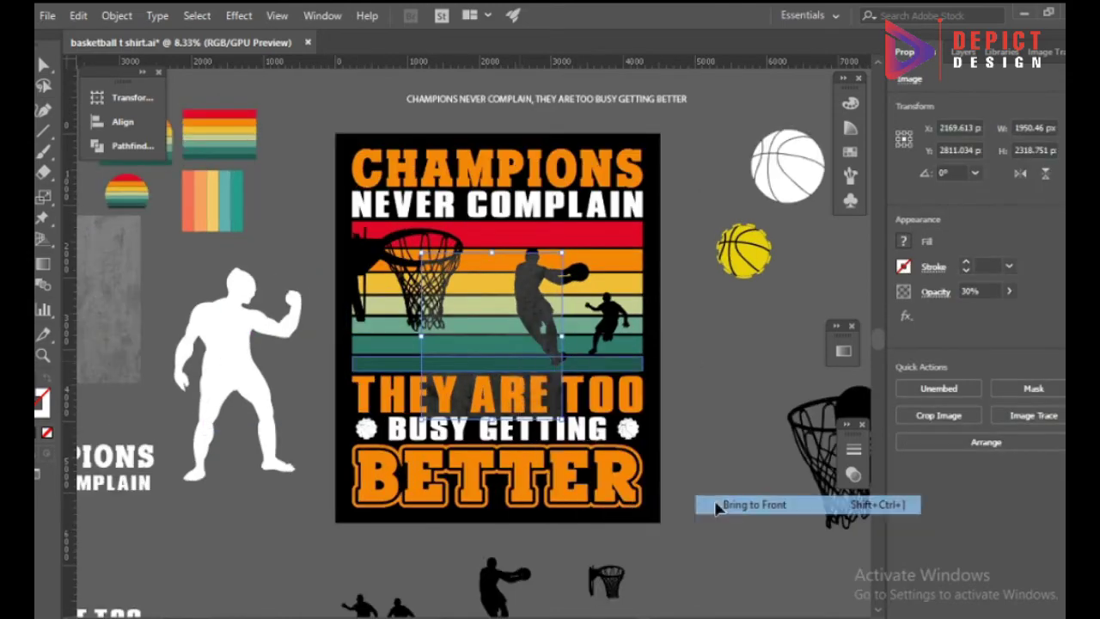
# - Enlarge the grunge texture to about 4146 by 5080 px and center it on the artboard to cover the design
pyautogui.moveTo(561, 420); pyautogui.dragTo(640, 513)
pyautogui.click(123, 122)
pyautogui.click(213, 133)
pyautogui.click(317, 135)
pyautogui.scroll(2, 493, 147)
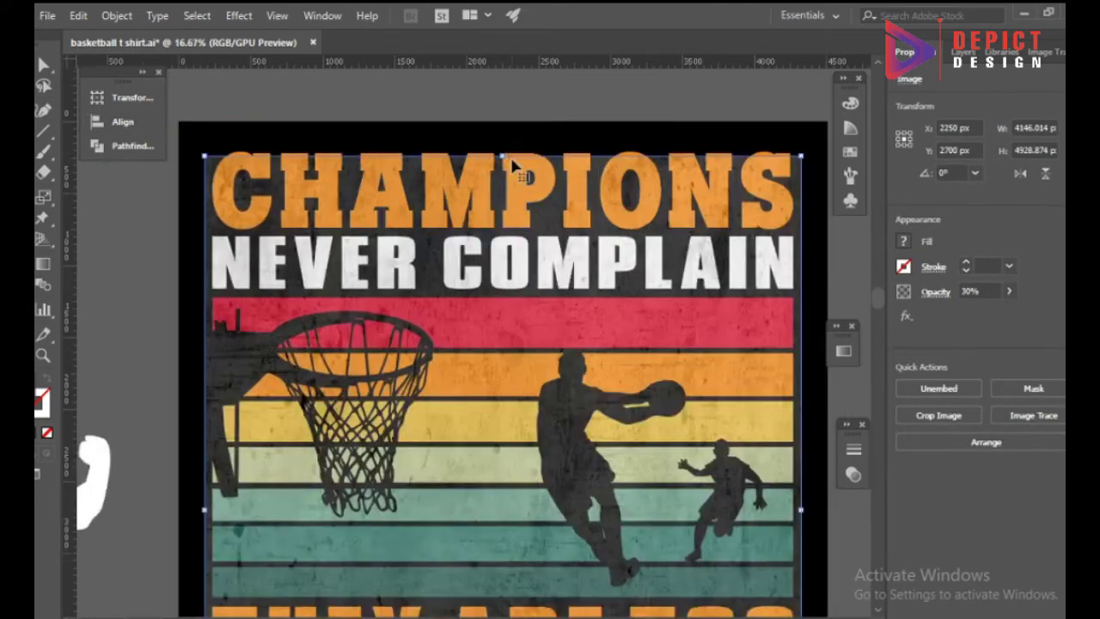
pyautogui.moveTo(504, 146); pyautogui.dragTo(504, 145)
pyautogui.scroll(-3, 508, 225)
pyautogui.scroll(-2, 529, 409)
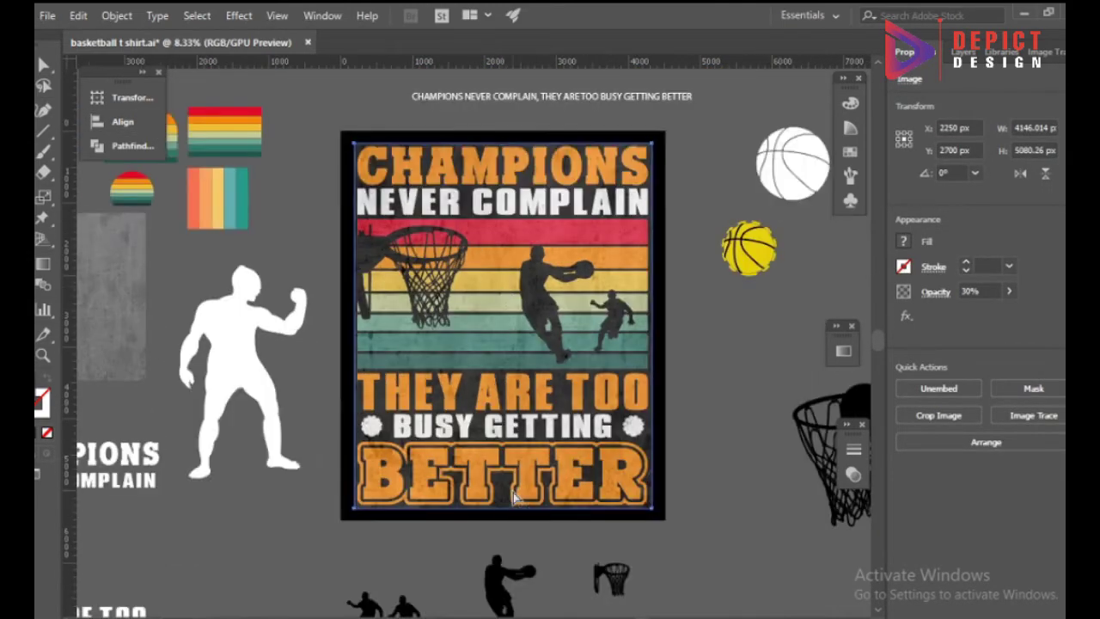
# - Cut the grunge texture, give the whole design an opacity mask with clipping off, and select the mask
pyautogui.hotkey('ctrl', 'x')
pyautogui.click(516, 494)
pyautogui.click(854, 475)
pyautogui.click(787, 496)
pyautogui.click(735, 514)
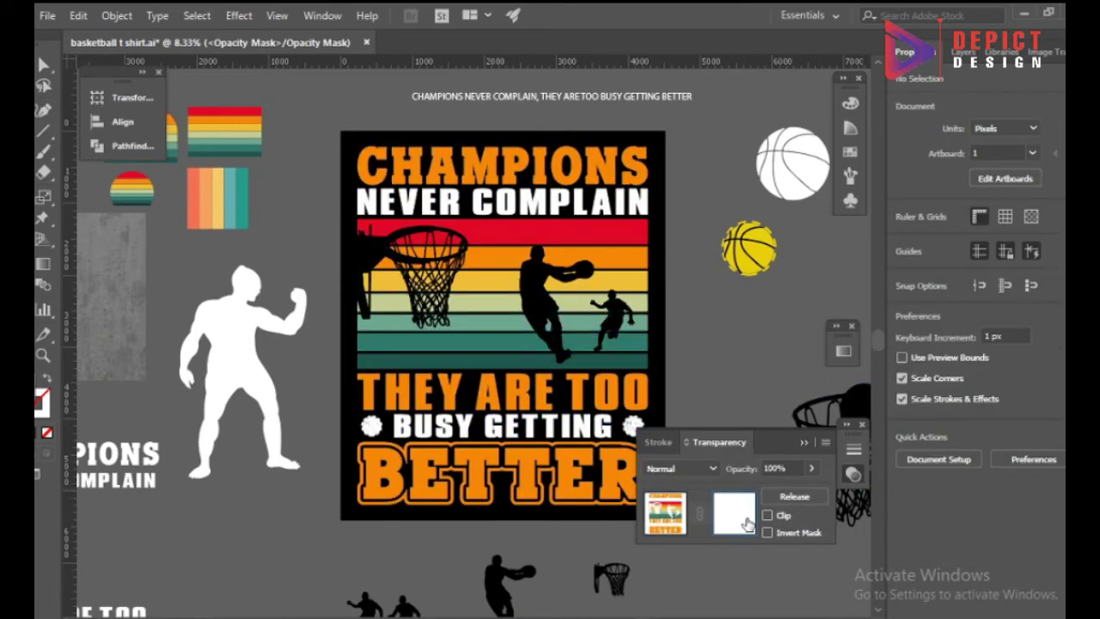
# - Paste the grunge texture in place inside the mask, set its opacity to 40%, and return to the artwork
pyautogui.hotkey('ctrl', 'f')
pyautogui.click(774, 469)
pyautogui.write('30')
pyautogui.press('Return')
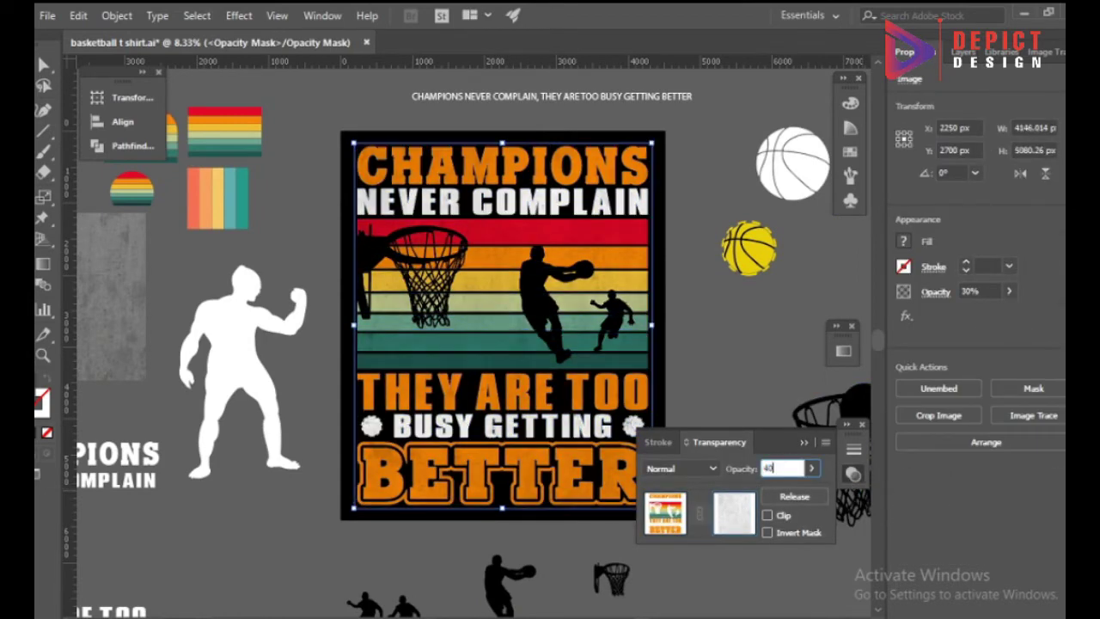
pyautogui.click(667, 514)
pyautogui.click(804, 445)
pyautogui.click(695, 394)
# - Scale the whole textured design down around its center to about 3090 px wide
pyautogui.click(522, 375)
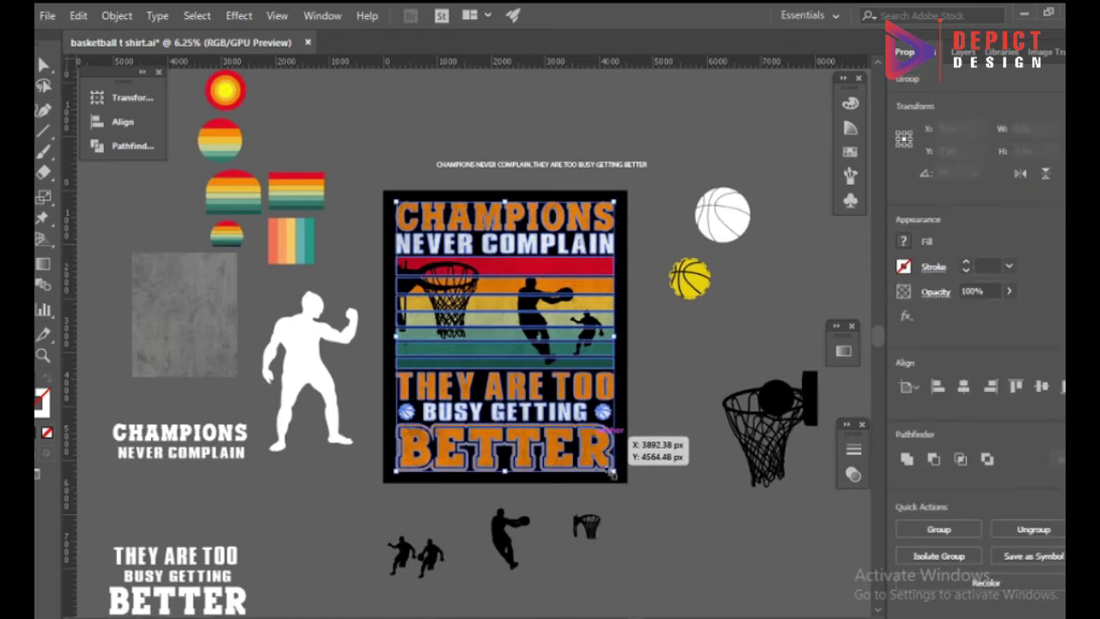
pyautogui.click(595, 460)
pyautogui.moveTo(615, 471); pyautogui.dragTo(640, 461)
pyautogui.scroll(2, 499, 333)
pyautogui.scroll(-2, 553, 430)
pyautogui.click(559, 426)
pyautogui.click(619, 477)
# - Start a jagged black ground shape with the Pen tool on the empty canvas below the spare silhouettes
pyautogui.scroll(-11, 516, 327)
pyautogui.press('p')
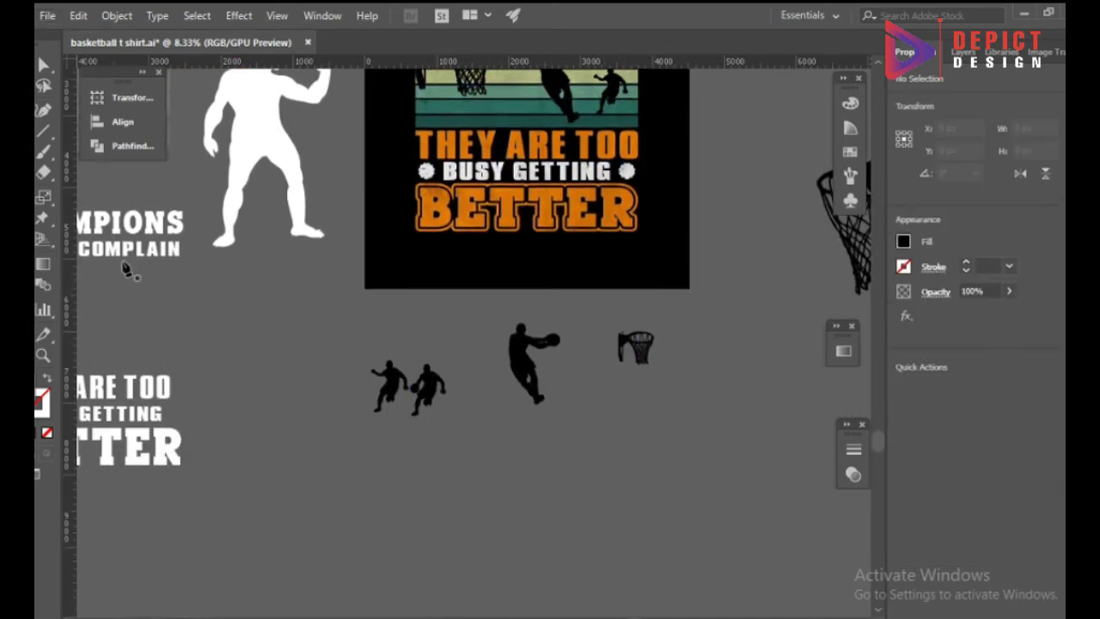
pyautogui.click(312, 487)
pyautogui.moveTo(330, 478); pyautogui.dragTo(361, 480)
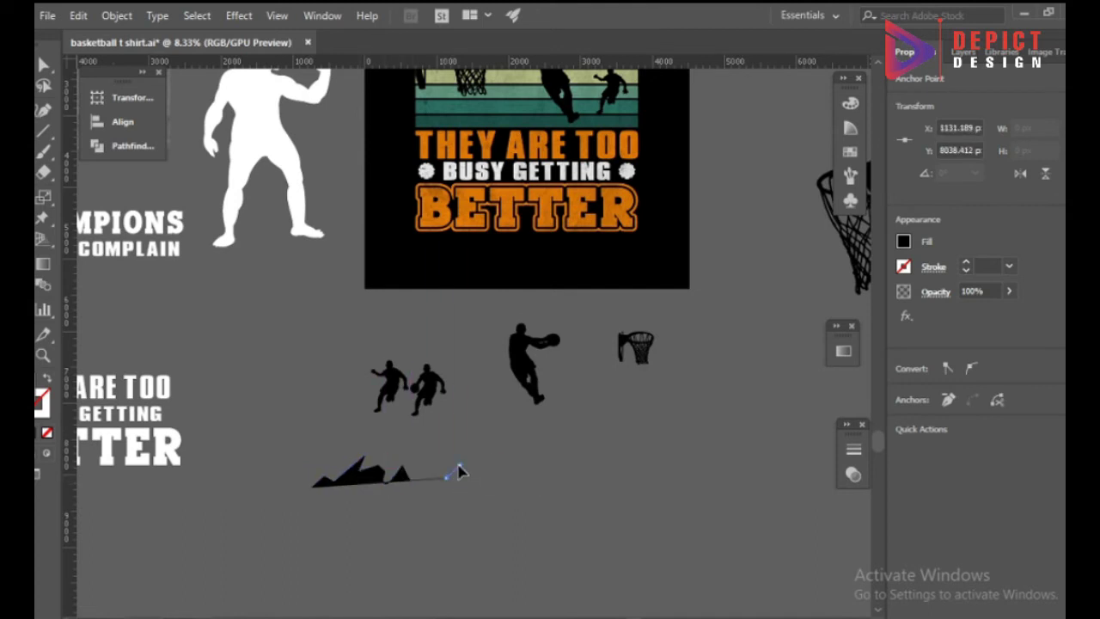
pyautogui.click(496, 482)
pyautogui.click(517, 478)
pyautogui.click(519, 465)
pyautogui.click(543, 459)
pyautogui.click(544, 474)
pyautogui.click(564, 466)
pyautogui.click(576, 462)
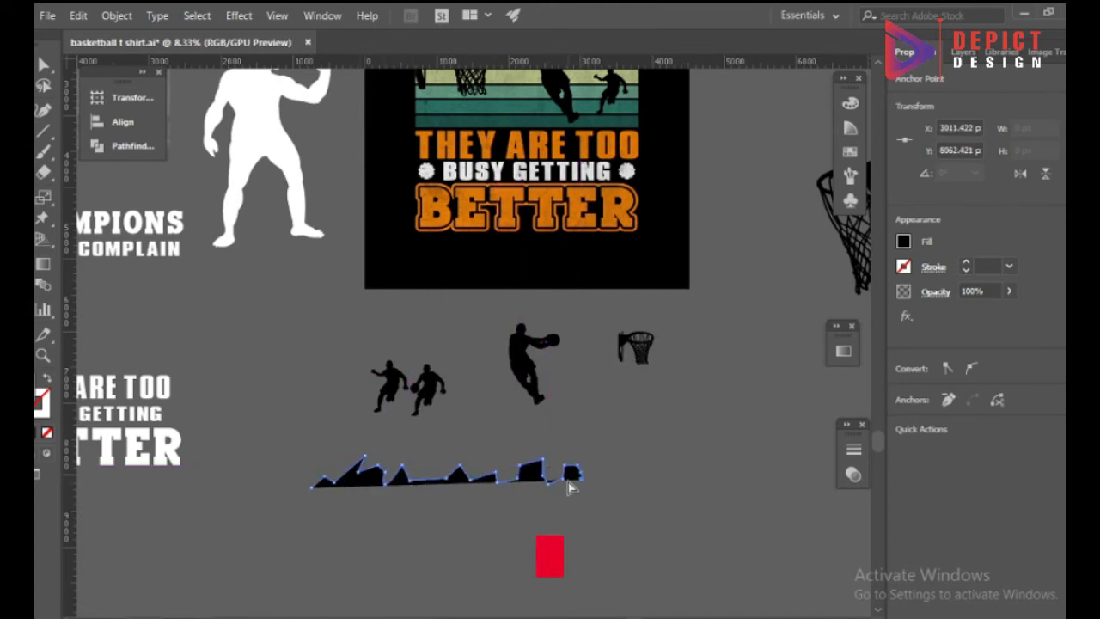
pyautogui.hotkey('ctrl', 'z')
pyautogui.hotkey('ctrl', 'z')
pyautogui.hotkey('ctrl', 'z')
pyautogui.hotkey('ctrl', 'z')
pyautogui.hotkey('ctrl', 'z')
pyautogui.hotkey('ctrl', 'z')
pyautogui.hotkey('ctrl', 'z')
# - Continue the ground shape's edge with sharp peaks and close the shape along a nearly straight lower edge
pyautogui.click(524, 453)
pyautogui.click(530, 484)
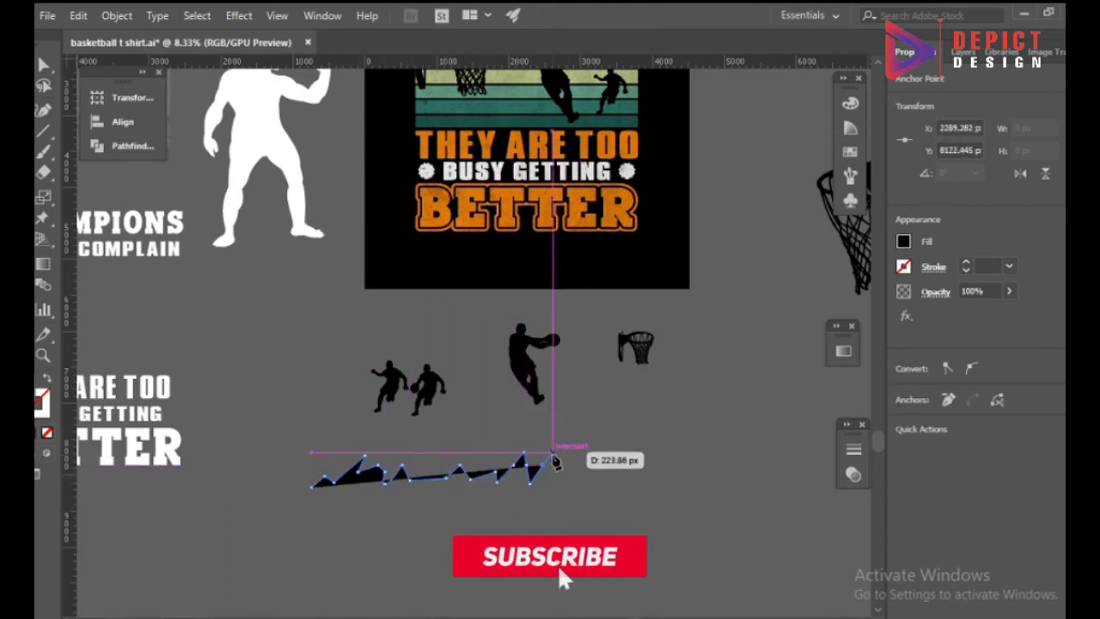
pyautogui.click(551, 453)
pyautogui.click(560, 470)
pyautogui.click(574, 474)
pyautogui.click(578, 452)
pyautogui.click(584, 471)
pyautogui.click(590, 452)
pyautogui.click(600, 476)
pyautogui.hotkey('ctrl', 'z')
pyautogui.hotkey('ctrl', 'z')
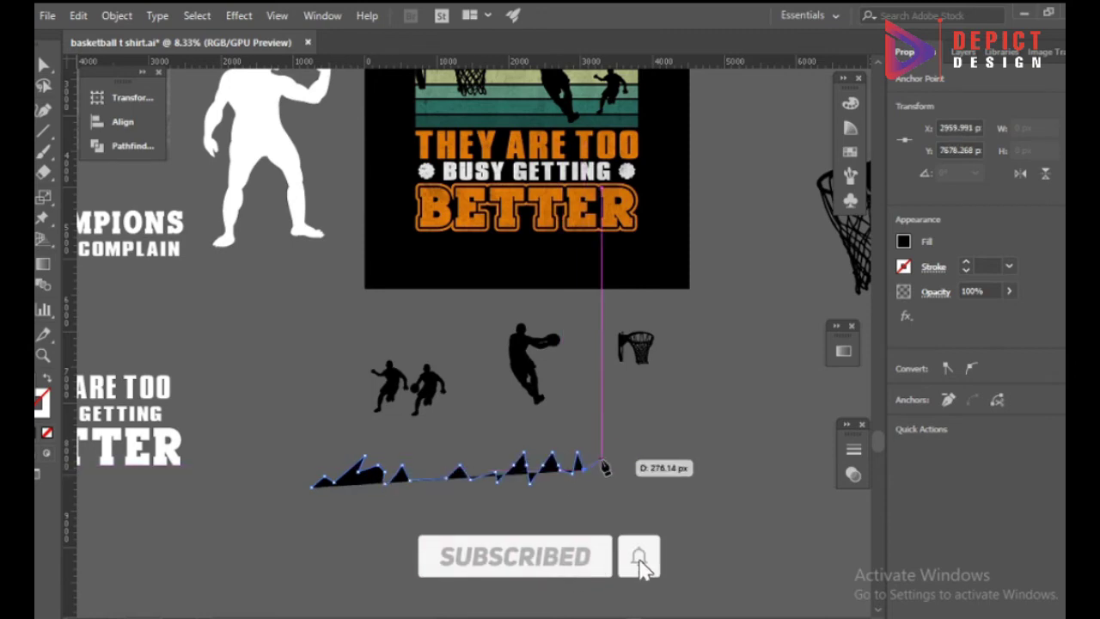
pyautogui.click(594, 452)
pyautogui.click(606, 471)
pyautogui.click(630, 503)
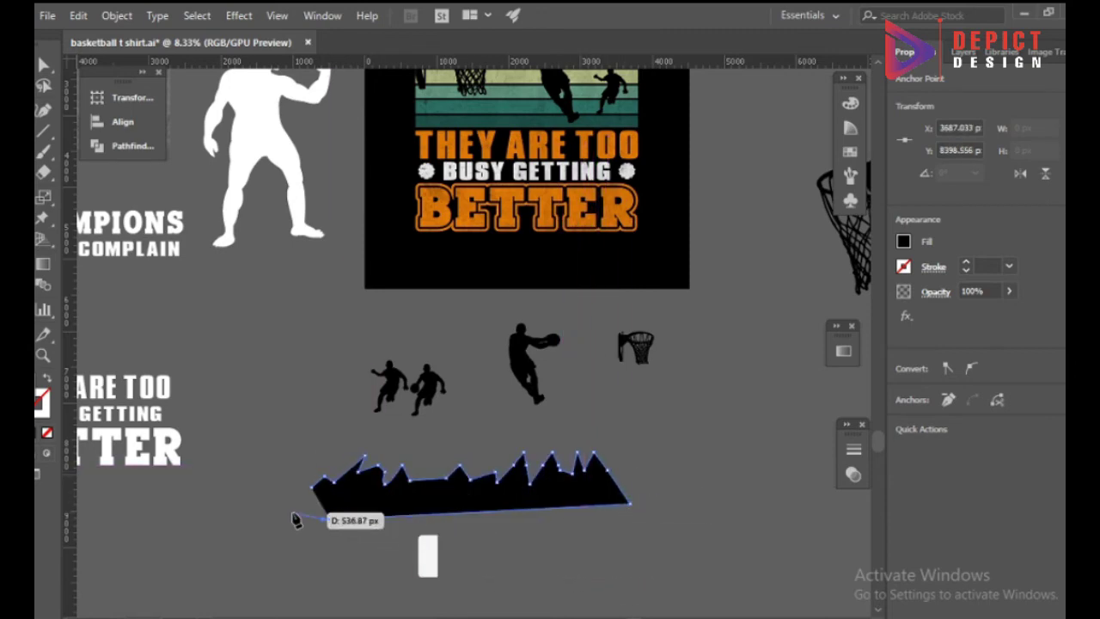
pyautogui.press('v')
pyautogui.scroll(-2, 408, 550)
pyautogui.click(292, 527)
# - Move the jagged ground shape over the bottom stripe and resize it to about 3893 by 225 px
pyautogui.moveTo(447, 514); pyautogui.dragTo(487, 340)
pyautogui.scroll(4, 487, 340)
pyautogui.moveTo(779, 355); pyautogui.dragTo(646, 355)
pyautogui.scroll(1, 437, 360)
pyautogui.moveTo(448, 420); pyautogui.dragTo(435, 332)
pyautogui.scroll(-1, 445, 330)
pyautogui.moveTo(623, 322); pyautogui.dragTo(694, 325)
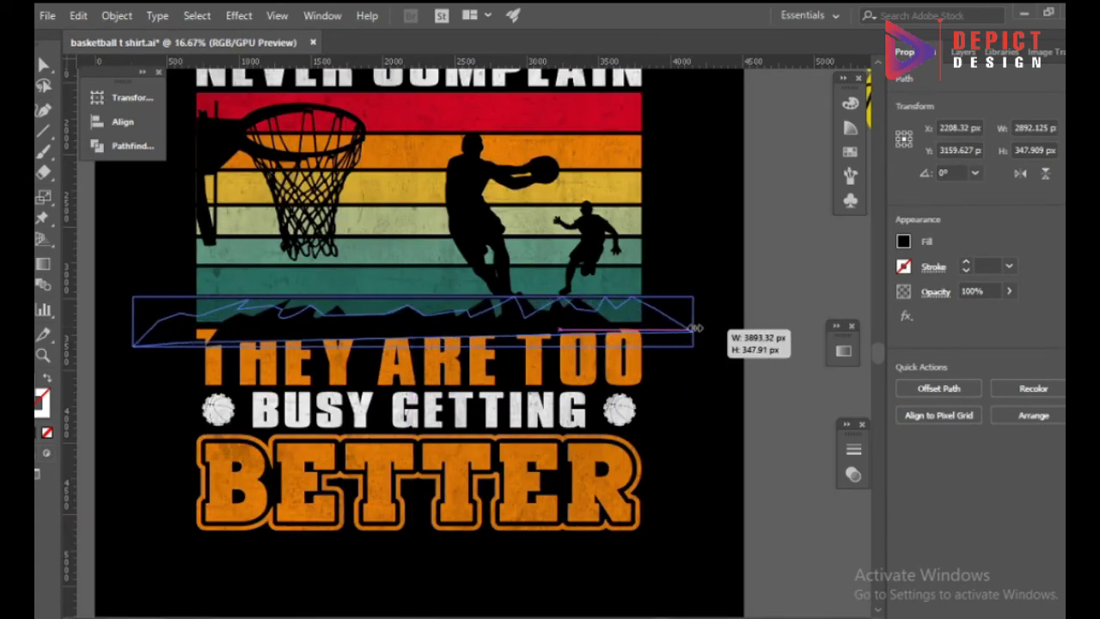
pyautogui.moveTo(414, 298); pyautogui.dragTo(413, 306)
pyautogui.click(685, 375)
# - Cut the jagged ground shape and isolate the group containing the retro stripes
pyautogui.scroll(-1, 683, 373)
pyautogui.scroll(2, 480, 337)
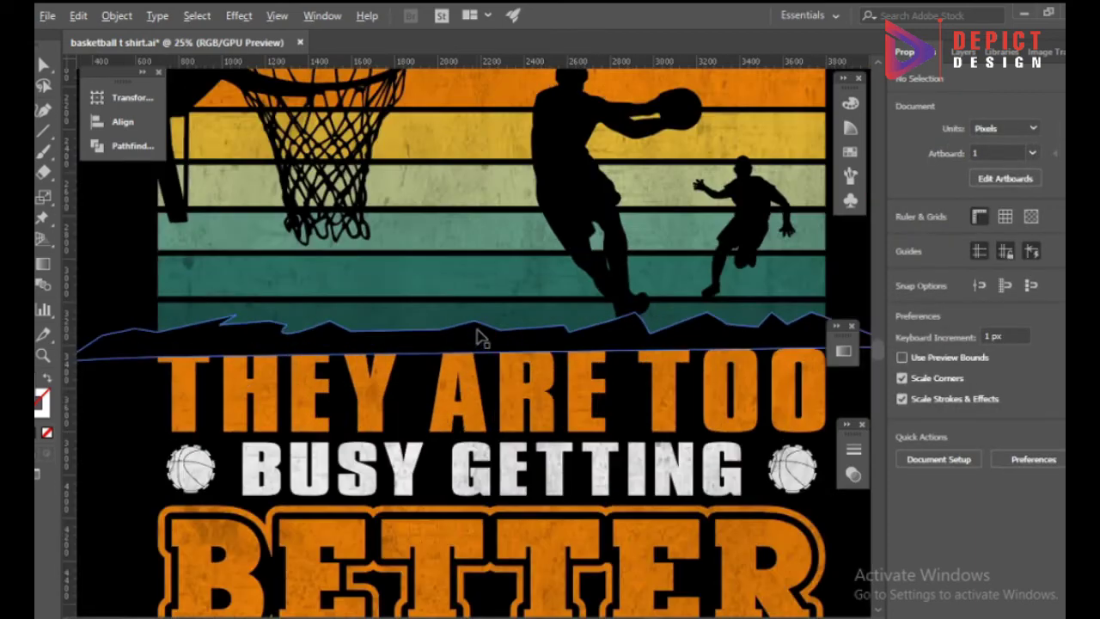
pyautogui.click(421, 351)
pyautogui.doubleClick(425, 319)
pyautogui.click(430, 324)
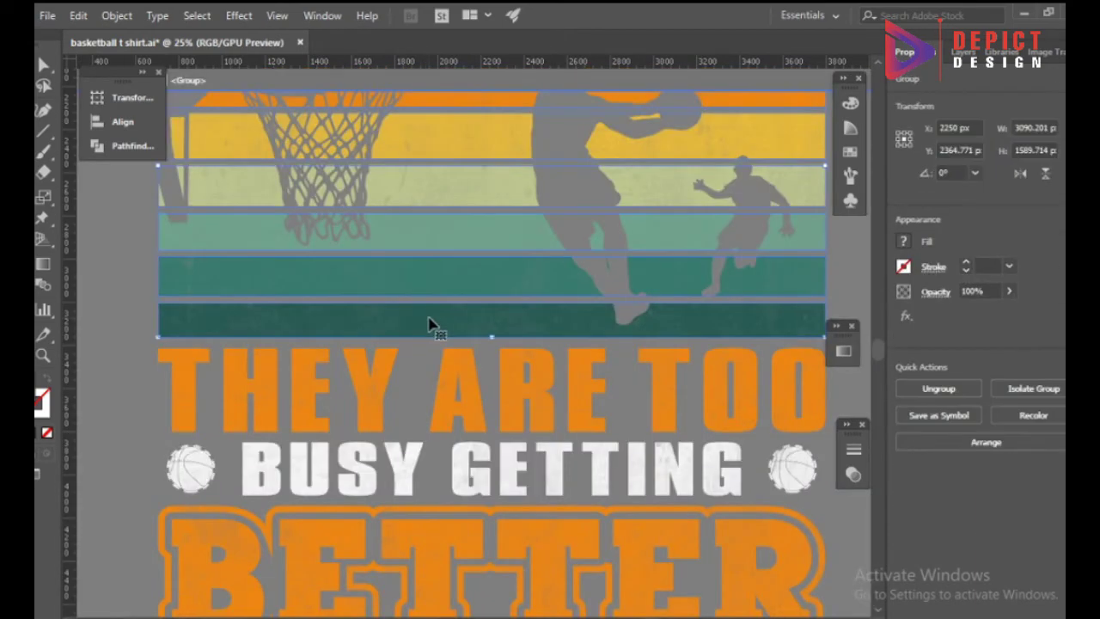
pyautogui.press('Escape')
pyautogui.doubleClick(427, 331)
# - Open the retro stripes' opacity mask for editing and paste the jagged ground shape in place
pyautogui.click(854, 474)
pyautogui.click(751, 514)
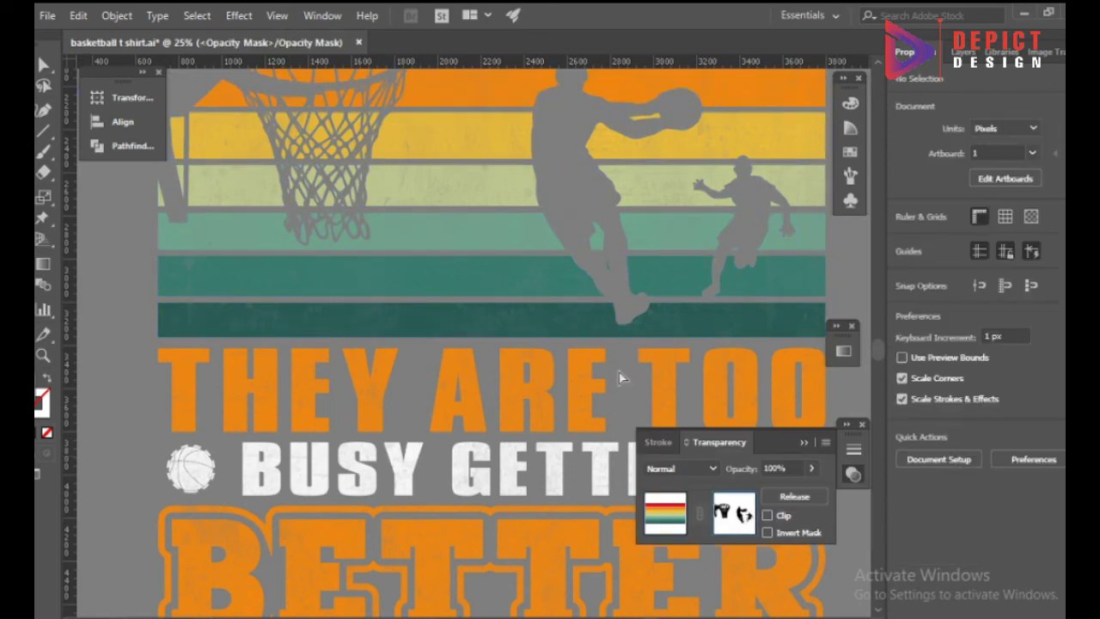
pyautogui.click(619, 359)
pyautogui.hotkey('ctrl', '-')
pyautogui.hotkey('ctrl', '+')
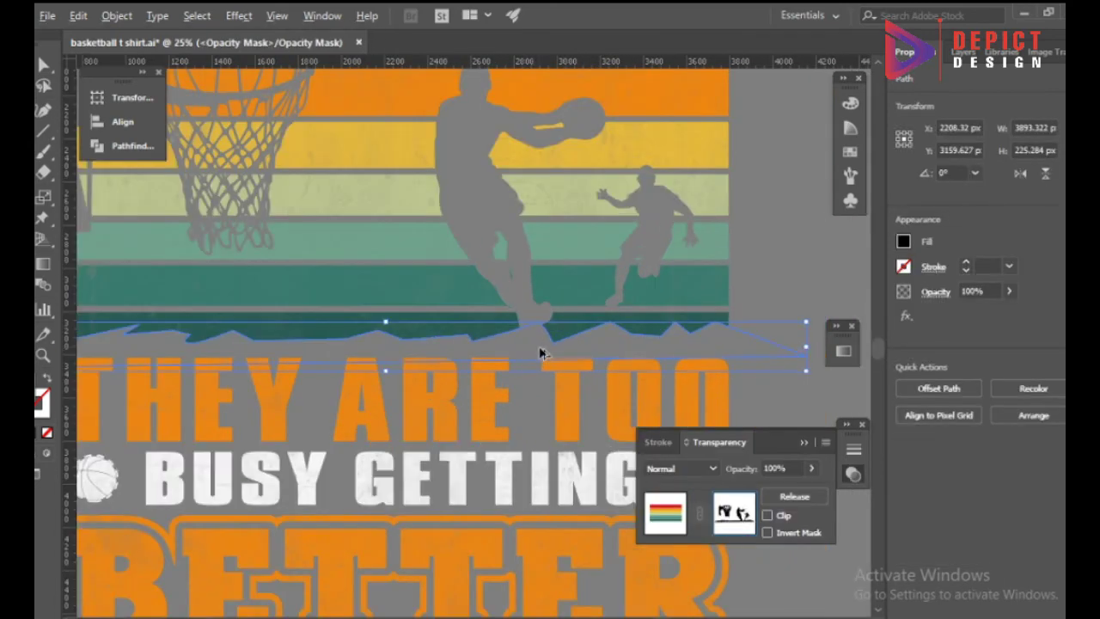
# - Resize the jagged ground shape inside the mask to about 3701 by 200 px
pyautogui.scroll(-2, 540, 352)
pyautogui.moveTo(678, 350); pyautogui.dragTo(639, 351)
pyautogui.scroll(2, 688, 351)
pyautogui.scroll(-1, 613, 351)
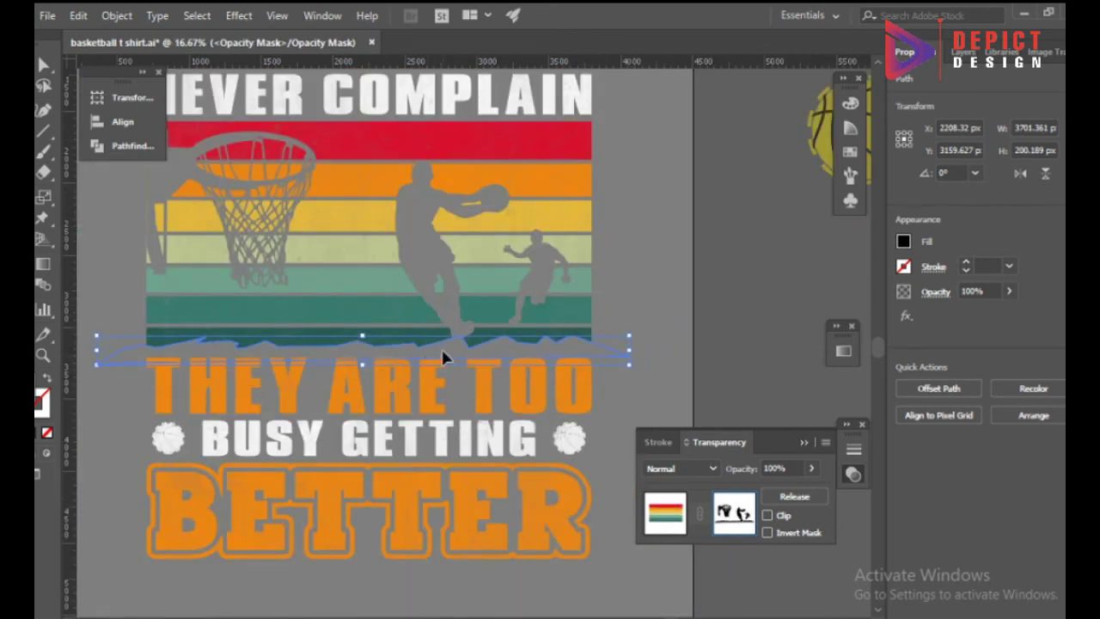
# - Leave the opacity mask and the isolated stripes group to return to the full artwork with nothing selected
pyautogui.click(620, 403)
pyautogui.click(664, 513)
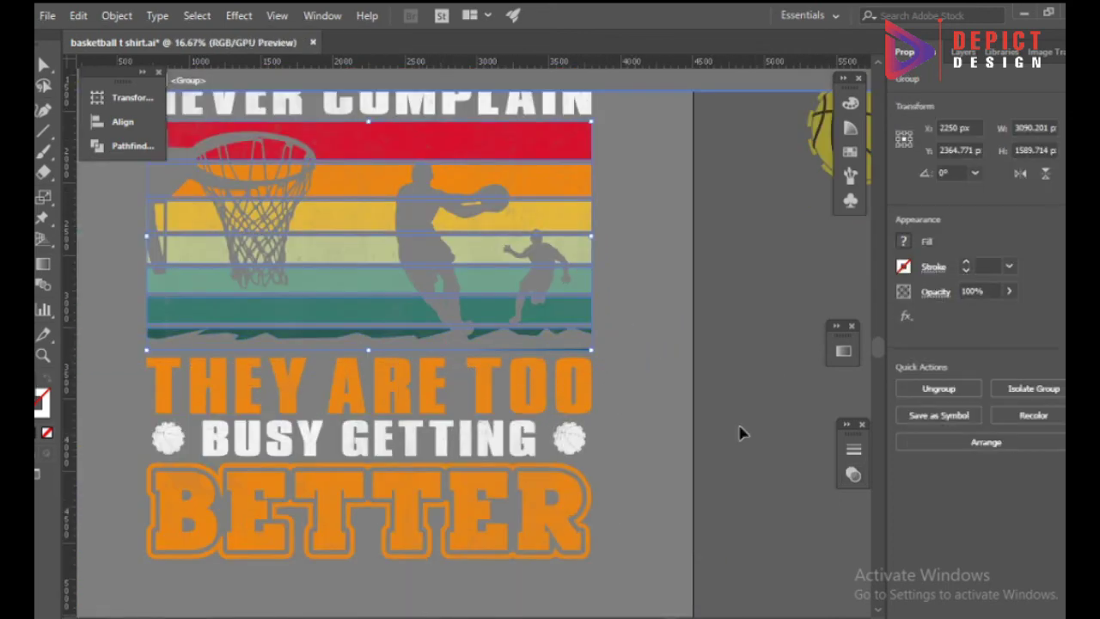
pyautogui.click(741, 434)
# - Select the complete T-shirt design on the artboard, including all slogan lines, the basketballs and the masked retro stripes
pyautogui.scroll(-3, 619, 381)
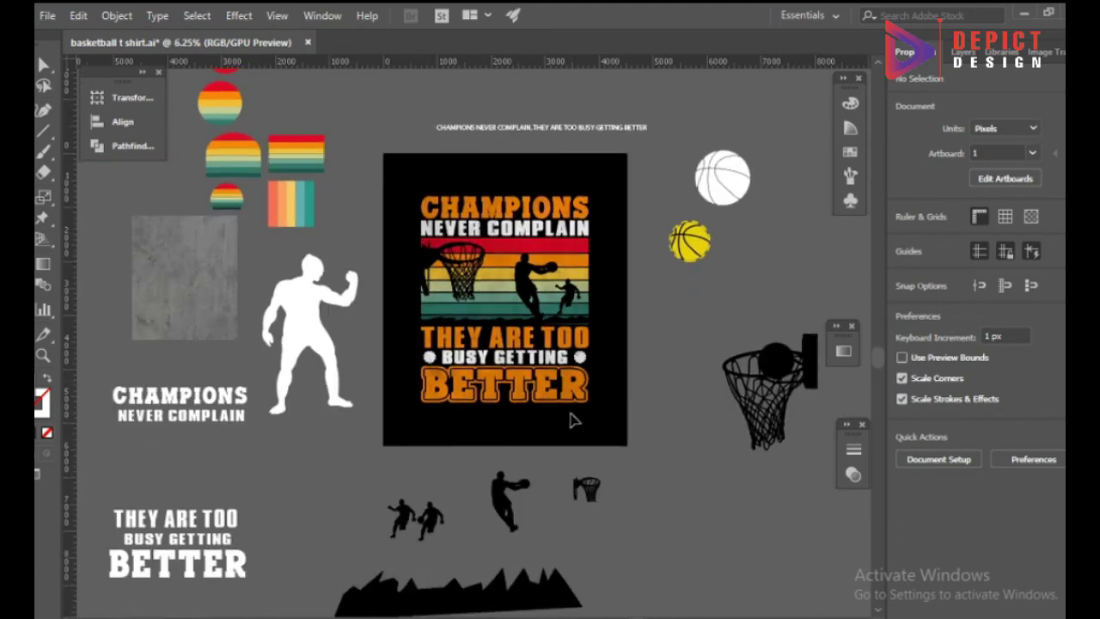
pyautogui.click(413, 198)
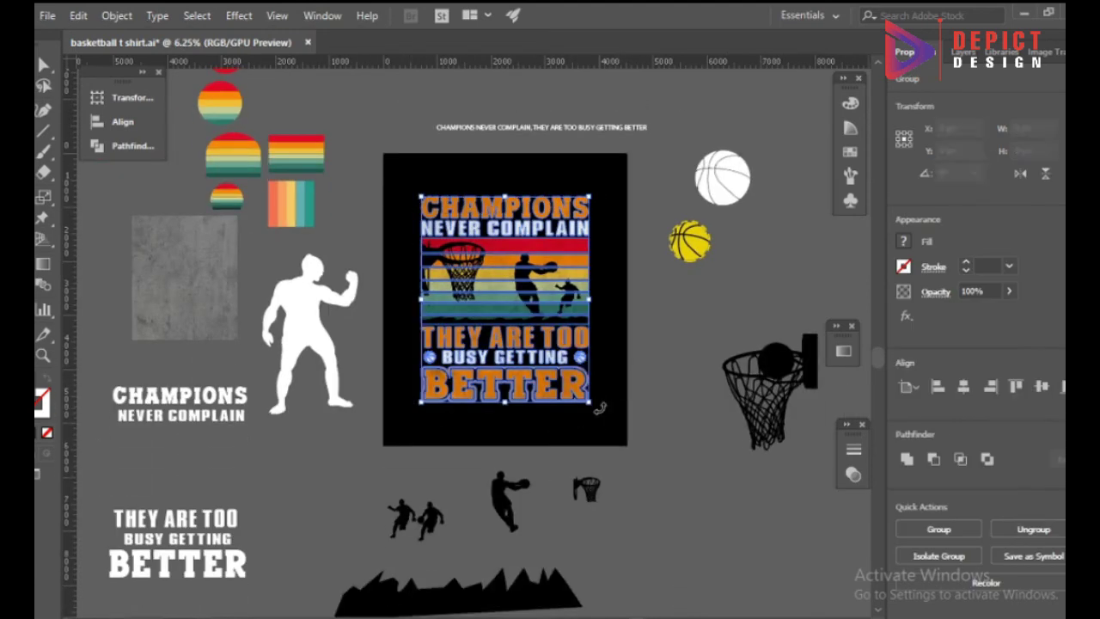
pyautogui.rightClick(621, 335)
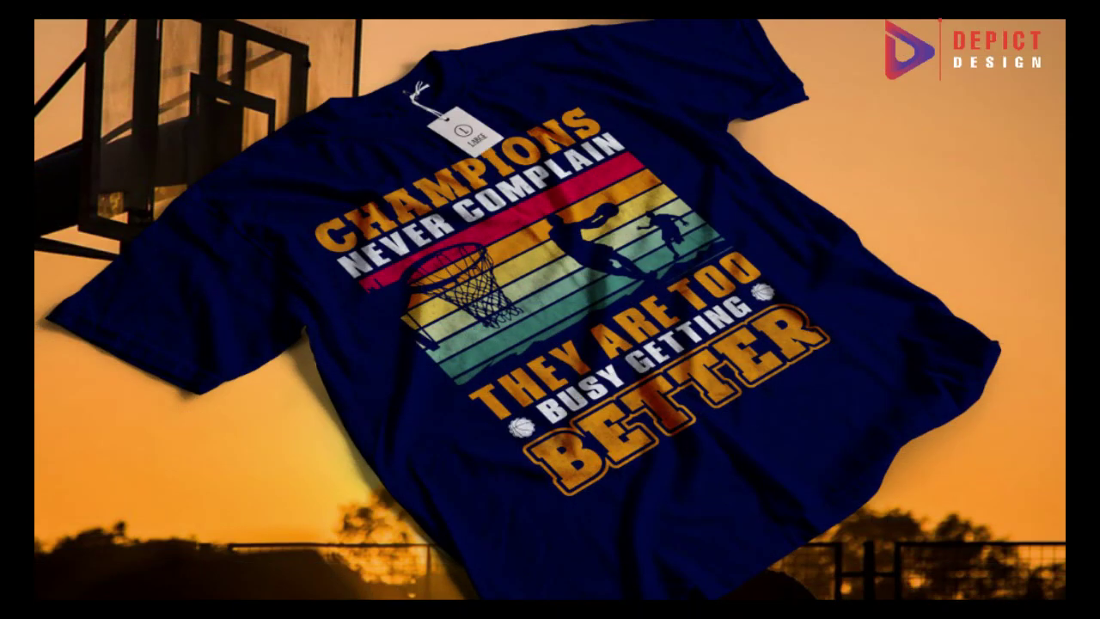